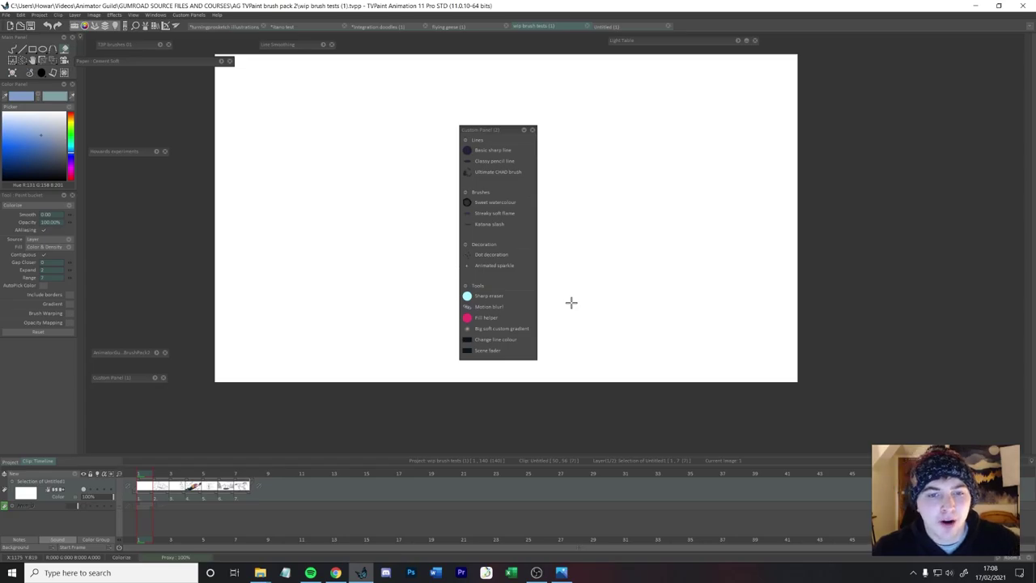
# Test the rainbow brush from the Nature set with a squiggle on the blank canvas and erase it.
pyautogui.press('space')
pyautogui.moveTo(723, 284); pyautogui.dragTo(725, 313)
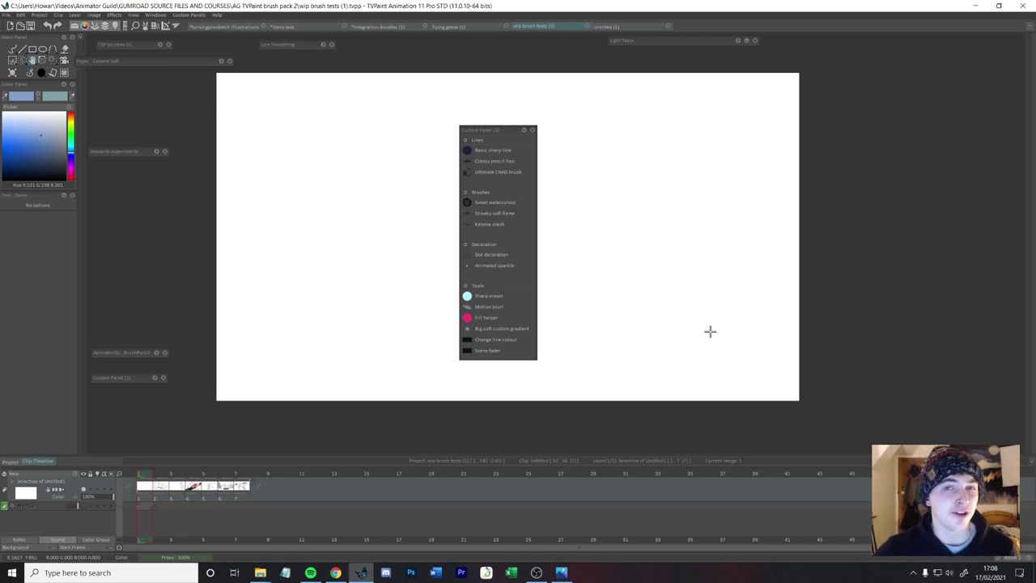
pyautogui.moveTo(1028, 123)
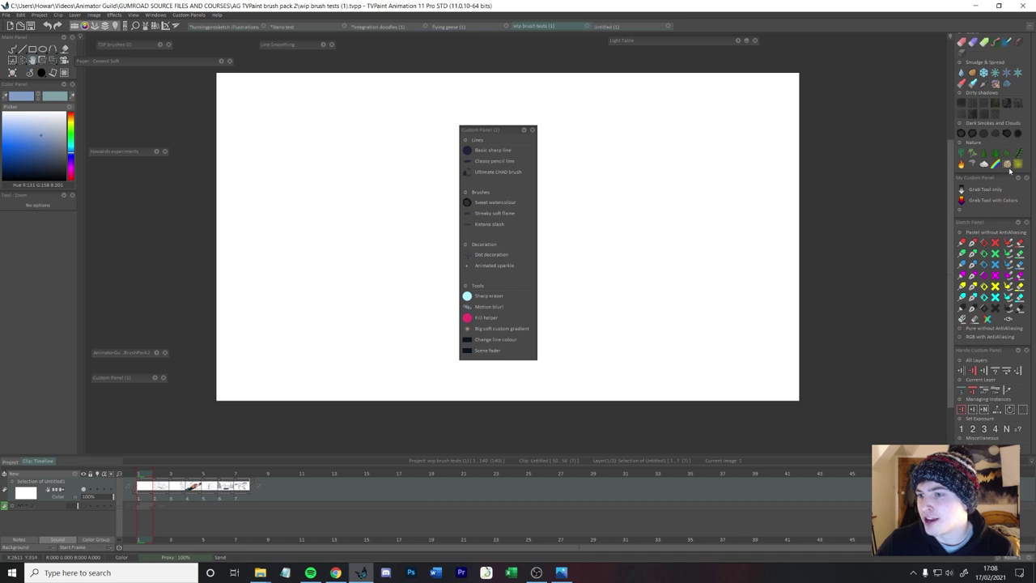
pyautogui.click(1001, 167)
pyautogui.moveTo(579, 225)
pyautogui.mouseDown()
pyautogui.moveTo(747, 180)
pyautogui.moveTo(626, 234)
pyautogui.moveTo(744, 338)
pyautogui.moveTo(763, 340)
pyautogui.mouseUp()
pyautogui.press('BackSpace')
pyautogui.moveTo(573, 185)
pyautogui.mouseDown()
pyautogui.moveTo(717, 178)
pyautogui.moveTo(671, 300)
pyautogui.mouseUp()
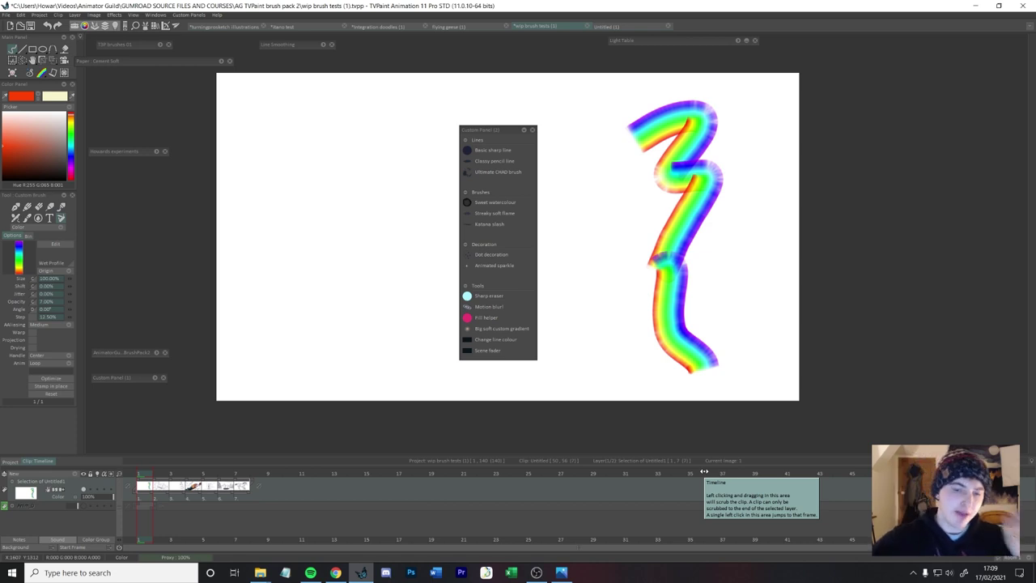
pyautogui.press('e')
pyautogui.moveTo(648, 130)
pyautogui.mouseDown()
pyautogui.moveTo(712, 162)
pyautogui.moveTo(658, 300)
pyautogui.moveTo(713, 364)
pyautogui.mouseUp()
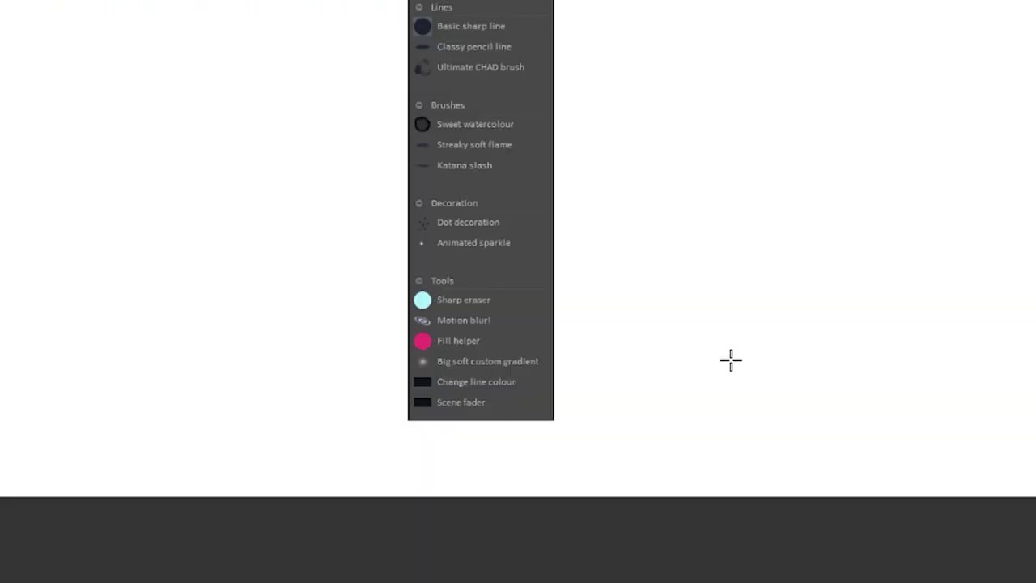
# Search the keyboard shortcut configuration for "tool" and close it without applying changes.
pyautogui.hotkey('ctrl', 'k')
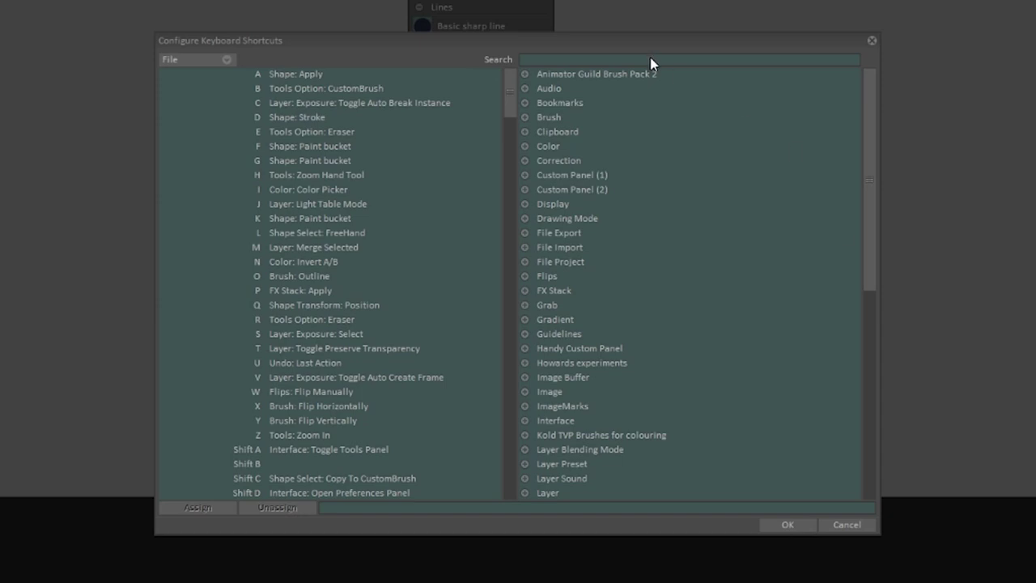
pyautogui.write('tool')
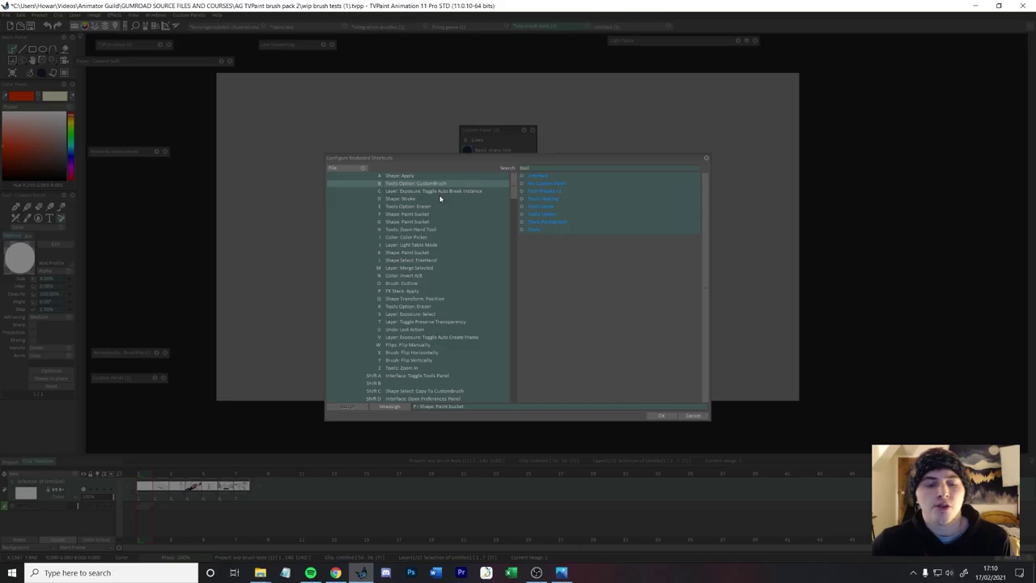
pyautogui.click(695, 416)
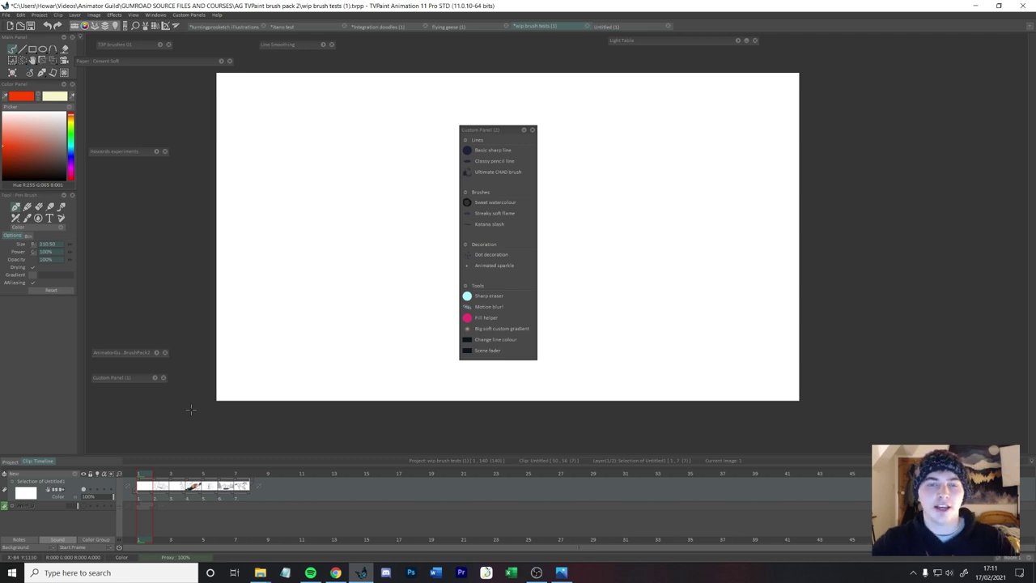
# Test the Basic sharp line brush with freehand squiggles on the blank frame and undo them.
pyautogui.click(468, 151)
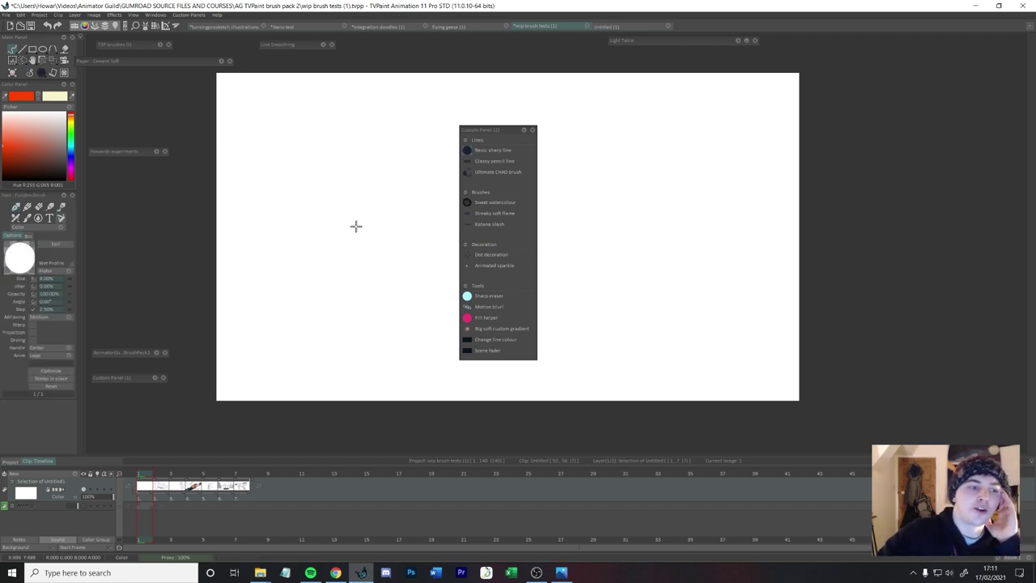
pyautogui.moveTo(617, 230)
pyautogui.mouseDown()
pyautogui.moveTo(675, 176)
pyautogui.moveTo(695, 220)
pyautogui.mouseUp()
pyautogui.hotkey('ctrl', 'z')
pyautogui.moveTo(612, 156)
pyautogui.mouseDown()
pyautogui.moveTo(714, 106)
pyautogui.moveTo(619, 284)
pyautogui.moveTo(643, 252)
pyautogui.moveTo(676, 370)
pyautogui.mouseUp()
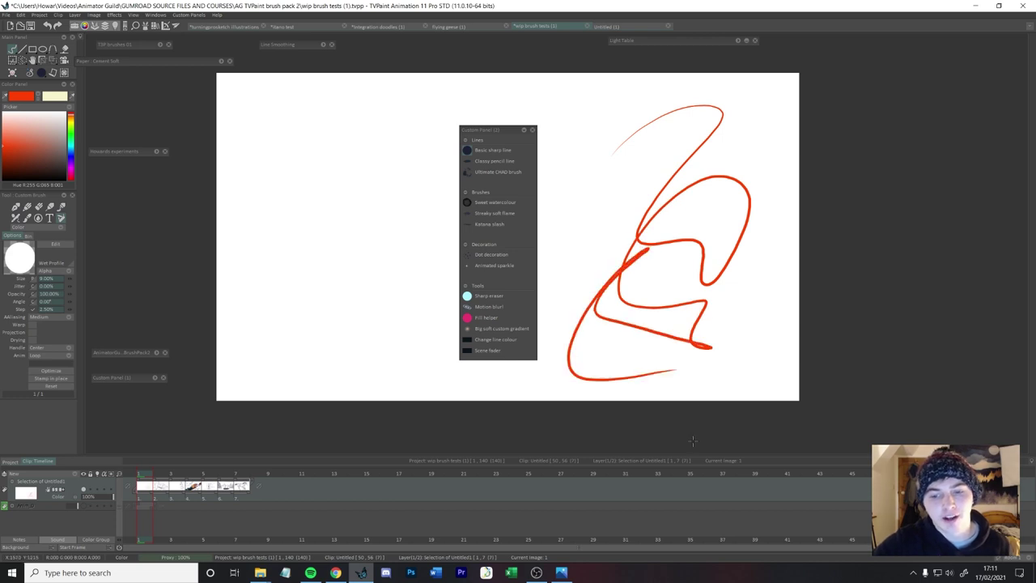
pyautogui.hotkey('ctrl', 'z')
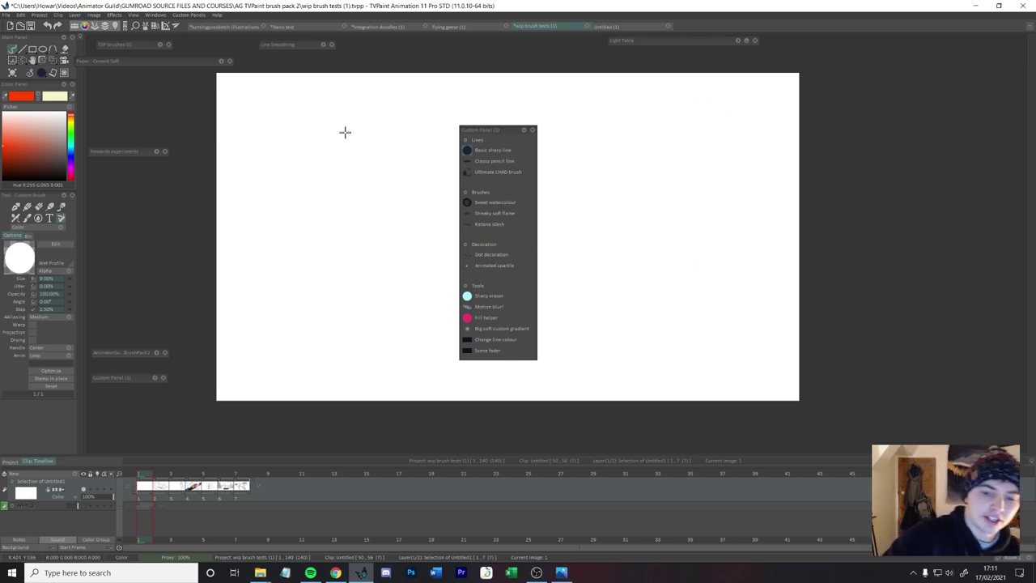
# Show the line sketch on frame 2, move the custom brush panel beside the canvas, and undo the test scribbles over the sketch.
pyautogui.click(160, 473)
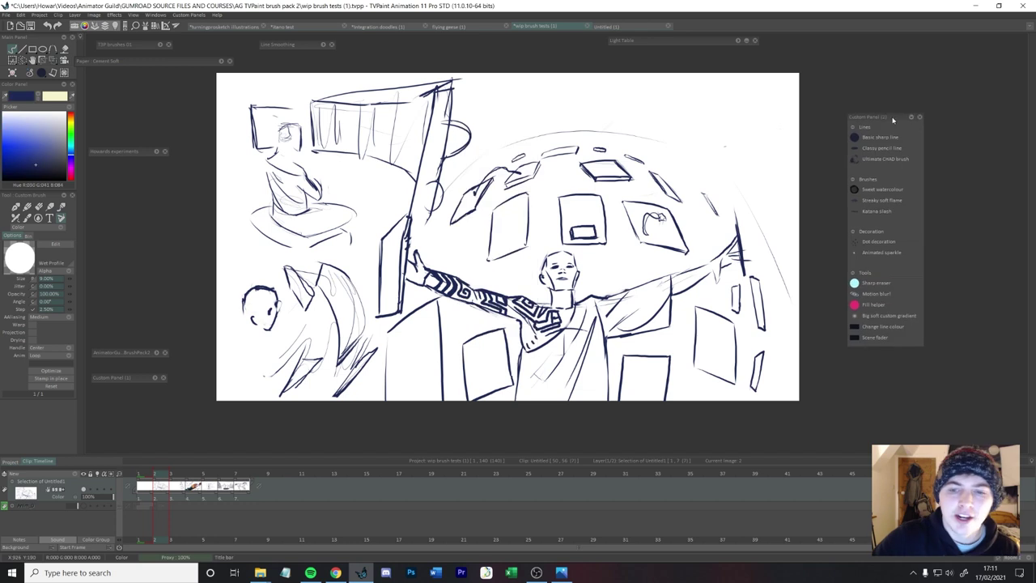
pyautogui.moveTo(889, 119); pyautogui.dragTo(892, 119)
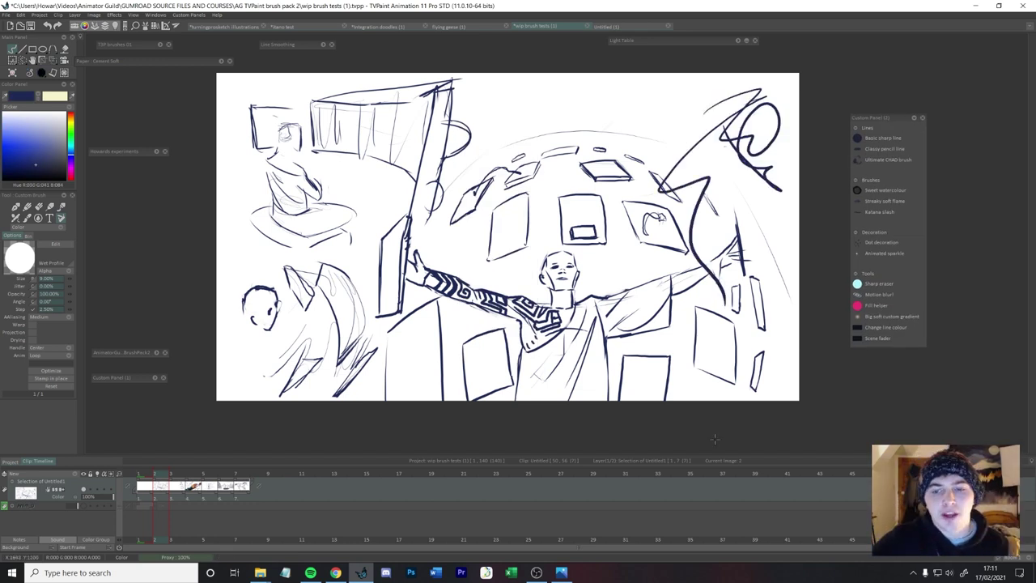
pyautogui.hotkey('ctrl', 'z')
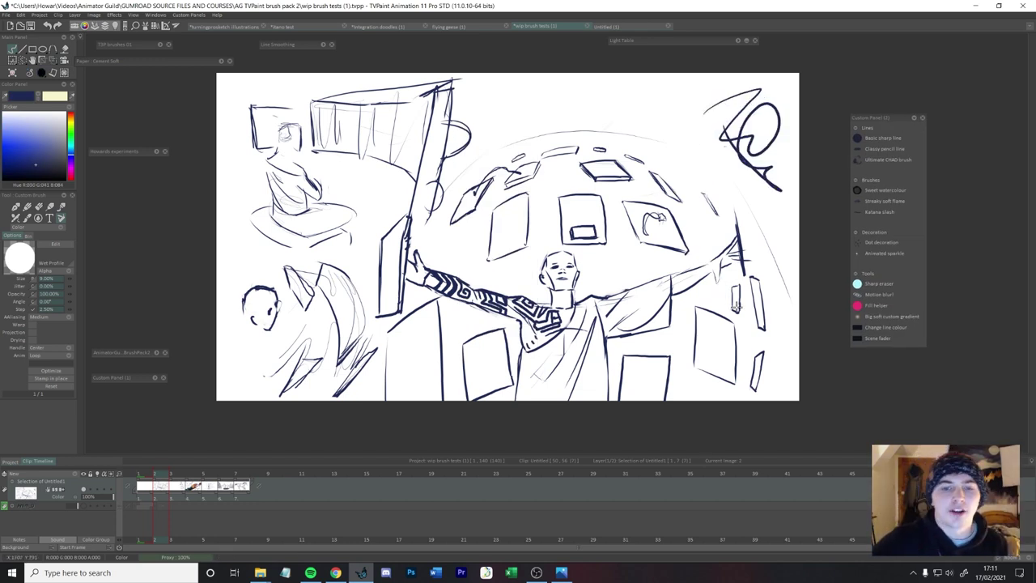
pyautogui.hotkey('ctrl', 'z')
# Test a stroke with the custom brush in Erase mode on frame 1 and undo it.
pyautogui.press('e')
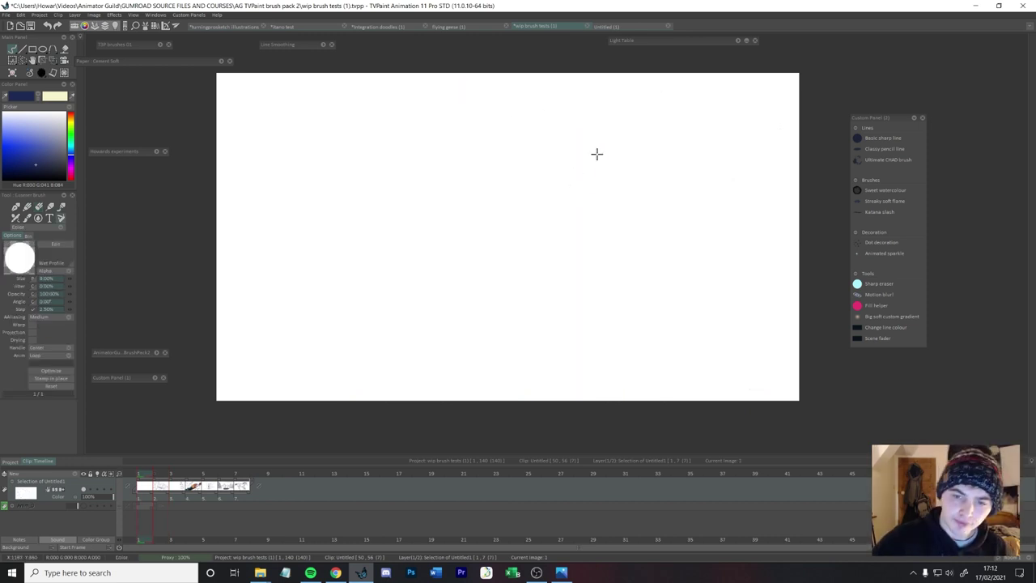
pyautogui.moveTo(596, 153)
pyautogui.mouseDown()
pyautogui.moveTo(592, 192)
pyautogui.moveTo(620, 202)
pyautogui.moveTo(652, 254)
pyautogui.mouseUp()
pyautogui.hotkey('ctrl', 'z')
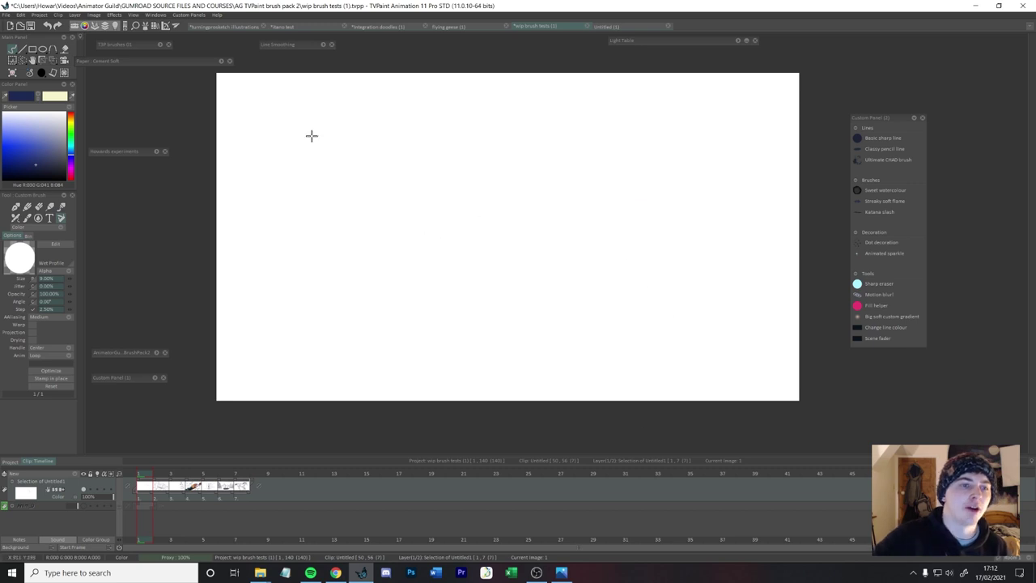
# Expand the Line Smoothing settings over the canvas and activate line smoothing.
pyautogui.click(323, 45)
pyautogui.moveTo(296, 45); pyautogui.dragTo(598, 131)
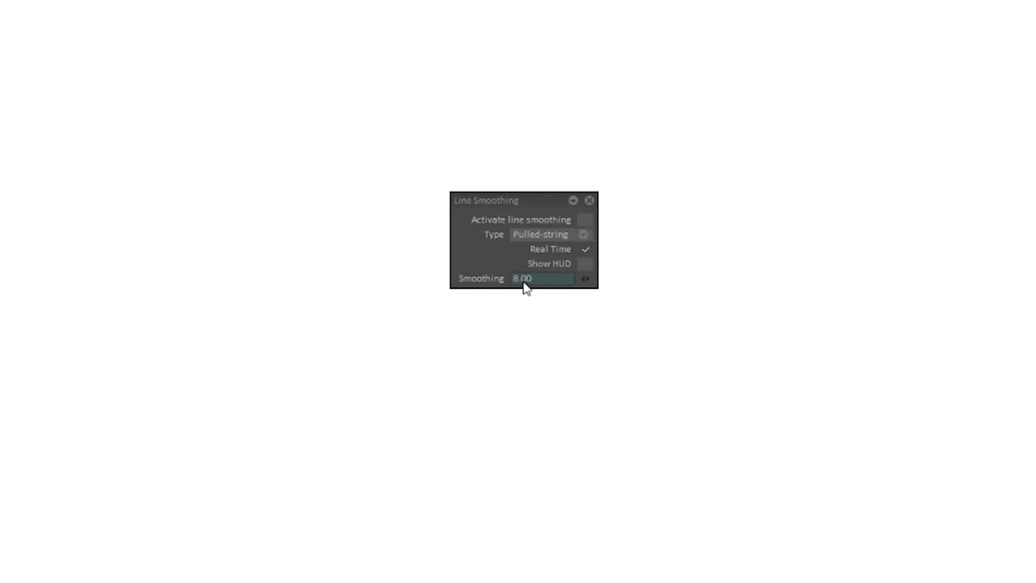
pyautogui.click(586, 220)
# Test Pulled-string line smoothing with freehand strokes, undoing each, and move the Line Smoothing panel off the canvas.
pyautogui.moveTo(705, 173)
pyautogui.mouseDown()
pyautogui.moveTo(771, 157)
pyautogui.moveTo(795, 169)
pyautogui.moveTo(798, 185)
pyautogui.moveTo(733, 240)
pyautogui.moveTo(719, 305)
pyautogui.moveTo(906, 418)
pyautogui.moveTo(656, 567)
pyautogui.mouseUp()
pyautogui.hotkey('ctrl', 'z')
pyautogui.moveTo(789, 267)
pyautogui.mouseDown()
pyautogui.moveTo(844, 340)
pyautogui.moveTo(925, 348)
pyautogui.moveTo(380, 581)
pyautogui.mouseUp()
pyautogui.hotkey('ctrl', 'z')
pyautogui.moveTo(217, 85)
pyautogui.mouseDown()
pyautogui.moveTo(664, 426)
pyautogui.moveTo(865, 226)
pyautogui.moveTo(711, 373)
pyautogui.moveTo(404, 394)
pyautogui.moveTo(377, 263)
pyautogui.mouseUp()
pyautogui.hotkey('ctrl', 'z')
pyautogui.moveTo(127, 53)
pyautogui.mouseDown()
pyautogui.moveTo(335, 335)
pyautogui.moveTo(373, 445)
pyautogui.mouseUp()
pyautogui.hotkey('ctrl', 'z')
pyautogui.moveTo(674, 63)
pyautogui.mouseDown()
pyautogui.moveTo(729, 71)
pyautogui.moveTo(773, 112)
pyautogui.moveTo(788, 166)
pyautogui.moveTo(779, 217)
pyautogui.moveTo(685, 290)
pyautogui.moveTo(671, 321)
pyautogui.moveTo(674, 350)
pyautogui.moveTo(696, 387)
pyautogui.moveTo(742, 410)
pyautogui.moveTo(797, 385)
pyautogui.moveTo(804, 329)
pyautogui.moveTo(770, 305)
pyautogui.moveTo(735, 316)
pyautogui.moveTo(725, 347)
pyautogui.moveTo(758, 349)
pyautogui.mouseUp()
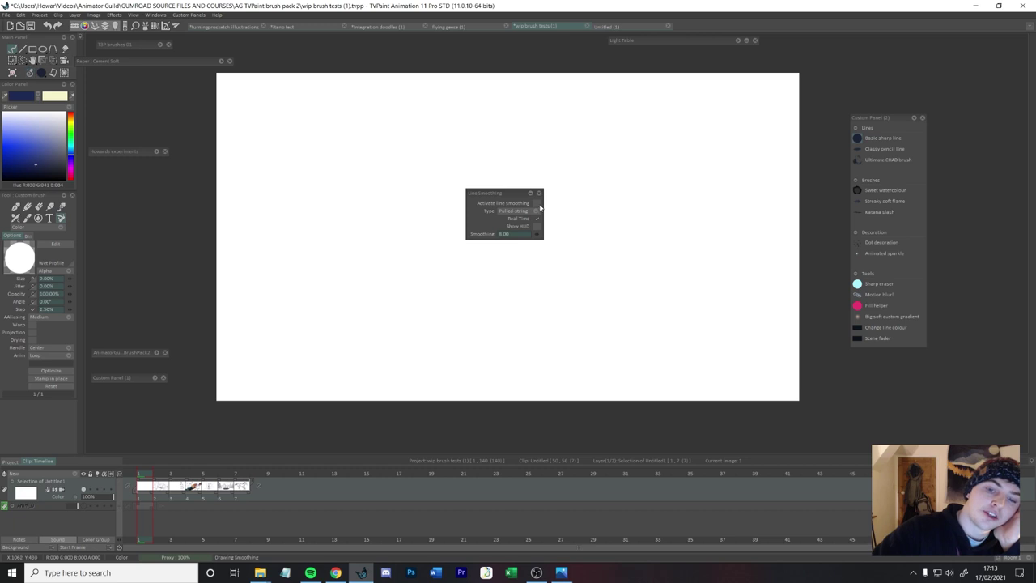
pyautogui.moveTo(502, 192); pyautogui.dragTo(166, 84)
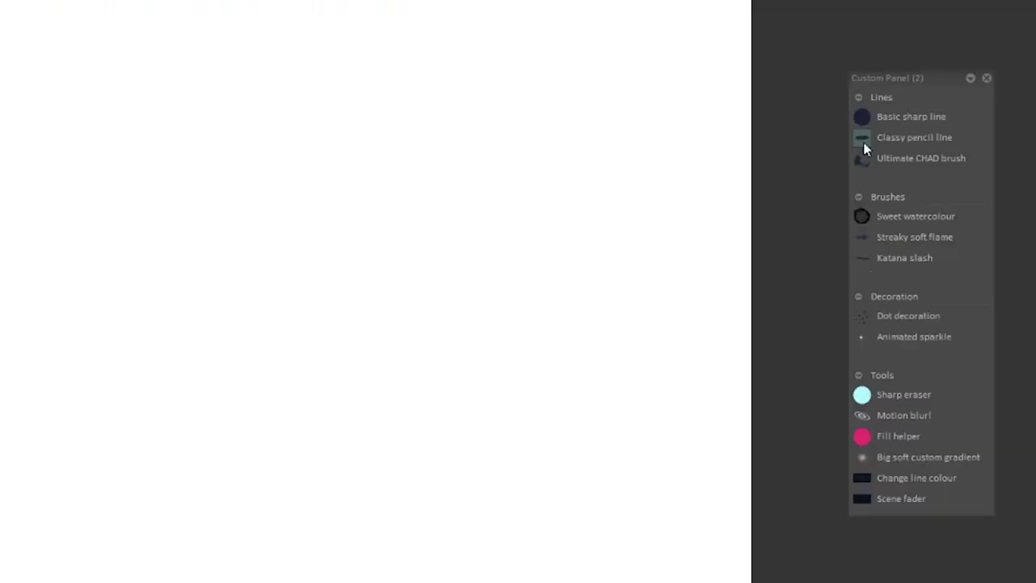
# Select the Classy pencil line brush and test it with short pressure-varied squiggles, undoing each one.
pyautogui.click(863, 139)
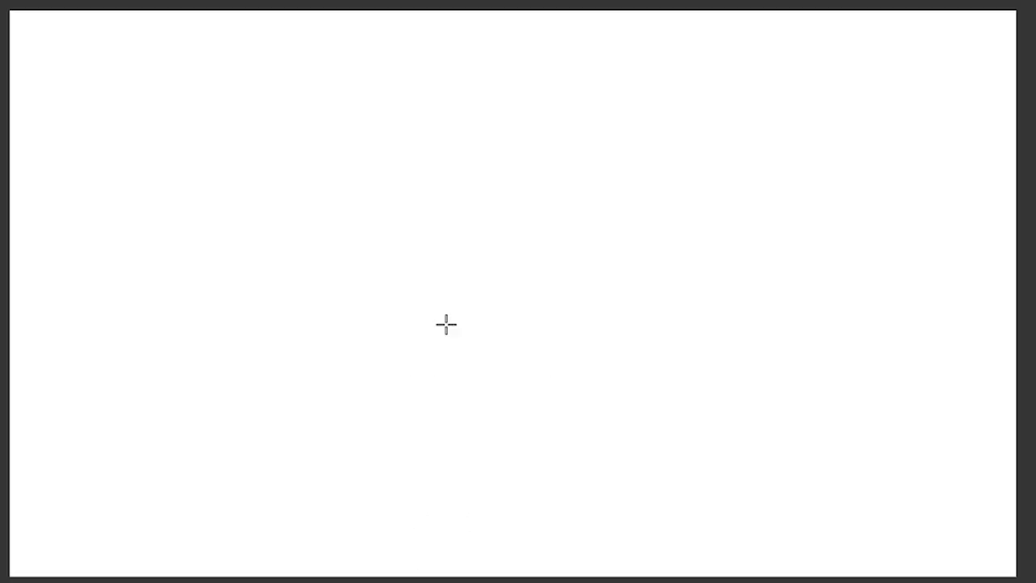
pyautogui.moveTo(259, 283)
pyautogui.mouseDown()
pyautogui.moveTo(604, 273)
pyautogui.moveTo(729, 420)
pyautogui.mouseUp()
pyautogui.hotkey('ctrl', 'z')
pyautogui.moveTo(411, 397)
pyautogui.mouseDown()
pyautogui.moveTo(582, 213)
pyautogui.moveTo(753, 324)
pyautogui.moveTo(796, 297)
pyautogui.moveTo(905, 323)
pyautogui.moveTo(759, 289)
pyautogui.moveTo(814, 275)
pyautogui.mouseUp()
pyautogui.hotkey('ctrl', 'z')
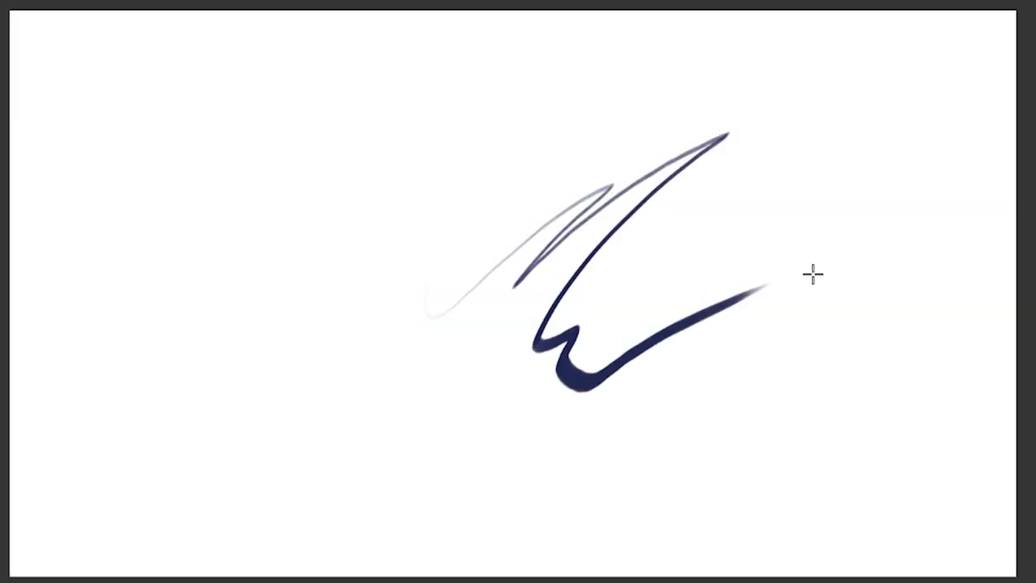
pyautogui.hotkey('ctrl', 'z')
pyautogui.moveTo(880, 236)
pyautogui.mouseDown()
pyautogui.moveTo(961, 323)
pyautogui.moveTo(993, 136)
pyautogui.mouseUp()
pyautogui.moveTo(628, 157); pyautogui.dragTo(696, 338)
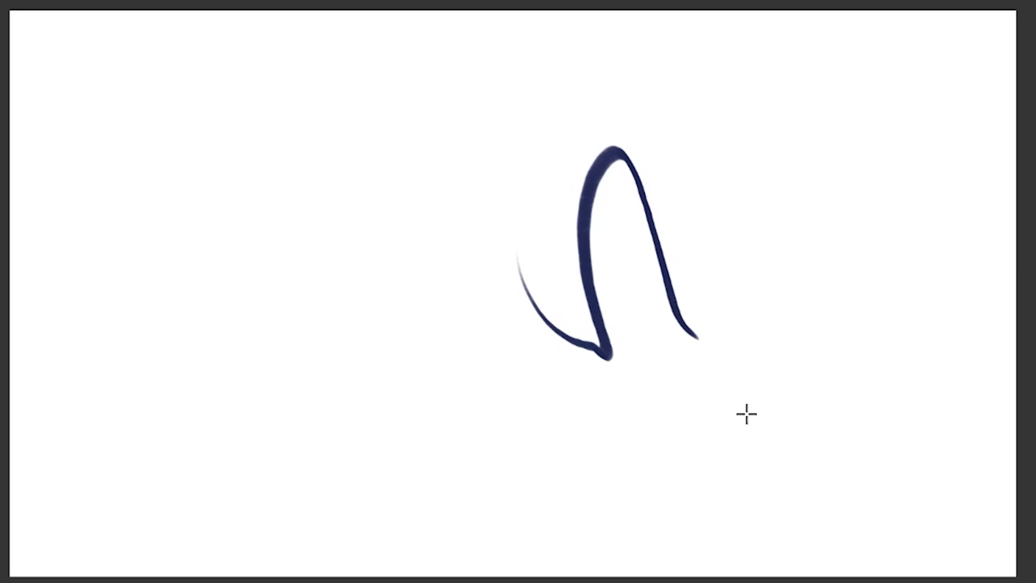
pyautogui.hotkey('ctrl', 'z')
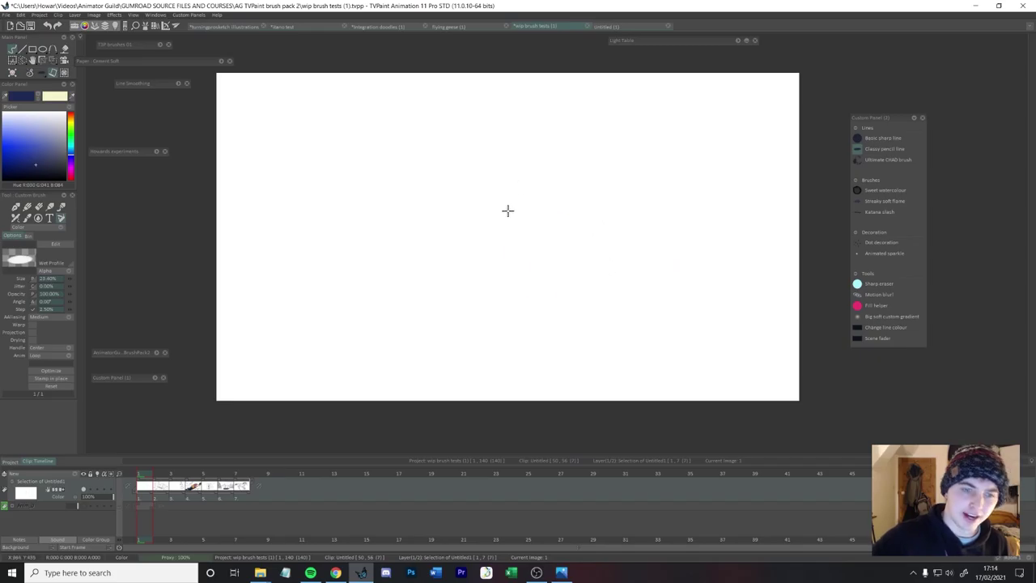
# Try zigzags and long, sweeping curves across the canvas with the Classy pencil line brush, undoing them all.
pyautogui.moveTo(507, 231)
pyautogui.mouseDown()
pyautogui.moveTo(566, 313)
pyautogui.moveTo(581, 264)
pyautogui.moveTo(592, 282)
pyautogui.mouseUp()
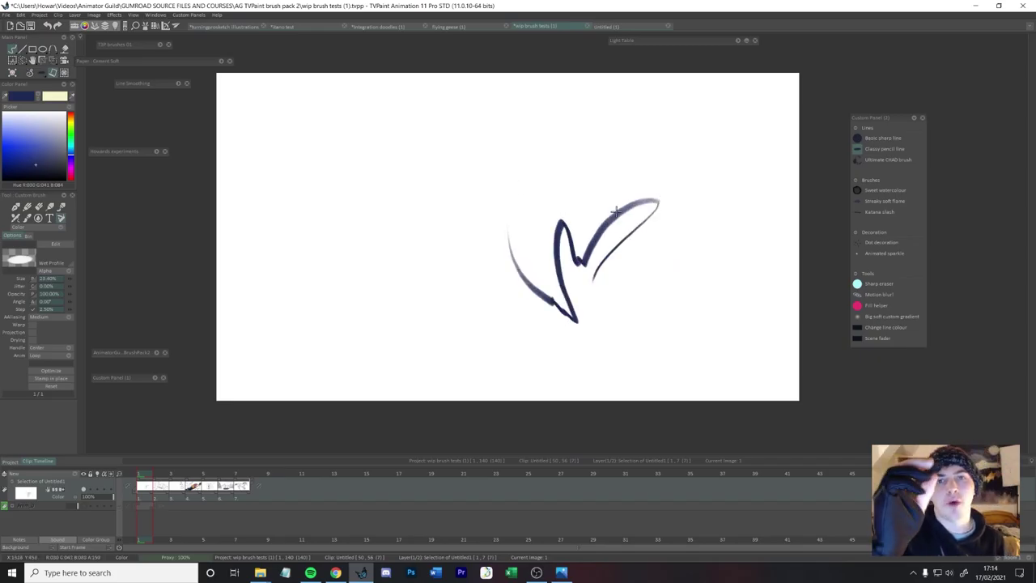
pyautogui.hotkey('ctrl', 'z')
pyautogui.moveTo(574, 173)
pyautogui.mouseDown()
pyautogui.moveTo(650, 132)
pyautogui.moveTo(589, 285)
pyautogui.moveTo(598, 323)
pyautogui.mouseUp()
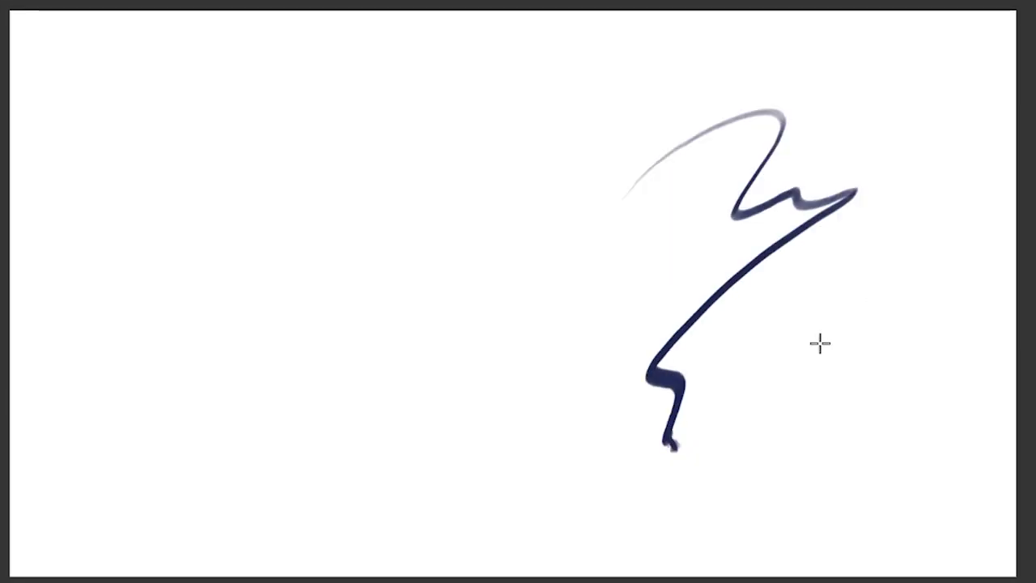
pyautogui.hotkey('ctrl', 'z')
pyautogui.moveTo(718, 384)
pyautogui.mouseDown()
pyautogui.moveTo(833, 338)
pyautogui.moveTo(776, 466)
pyautogui.mouseUp()
pyautogui.hotkey('ctrl', 'z')
pyautogui.moveTo(189, 118)
pyautogui.mouseDown()
pyautogui.moveTo(133, 395)
pyautogui.moveTo(679, 351)
pyautogui.moveTo(854, 316)
pyautogui.mouseUp()
pyautogui.hotkey('ctrl', 'z')
pyautogui.moveTo(444, 348)
pyautogui.mouseDown()
pyautogui.moveTo(900, 214)
pyautogui.moveTo(504, 375)
pyautogui.moveTo(774, 365)
pyautogui.mouseUp()
pyautogui.moveTo(324, 105)
pyautogui.mouseDown()
pyautogui.moveTo(151, 414)
pyautogui.moveTo(424, 281)
pyautogui.moveTo(595, 255)
pyautogui.mouseUp()
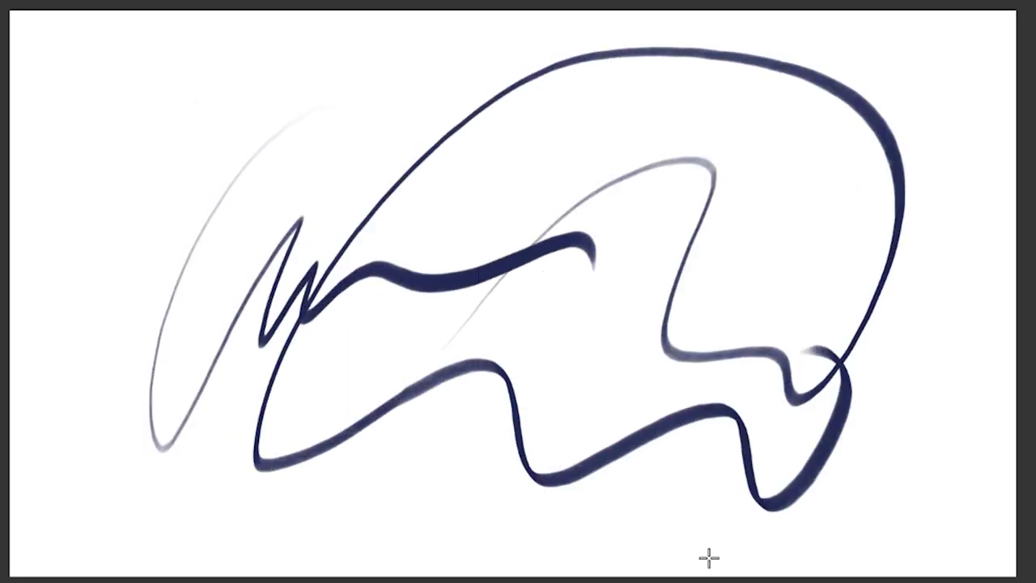
pyautogui.hotkey('ctrl', 'z')
pyautogui.hotkey('ctrl', 'z')
# Draw a zigzag and a group of slanted hatching lines with the Classy pencil line brush and inspect their texture up close.
pyautogui.moveTo(789, 202)
pyautogui.mouseDown()
pyautogui.moveTo(901, 139)
pyautogui.moveTo(783, 538)
pyautogui.mouseUp()
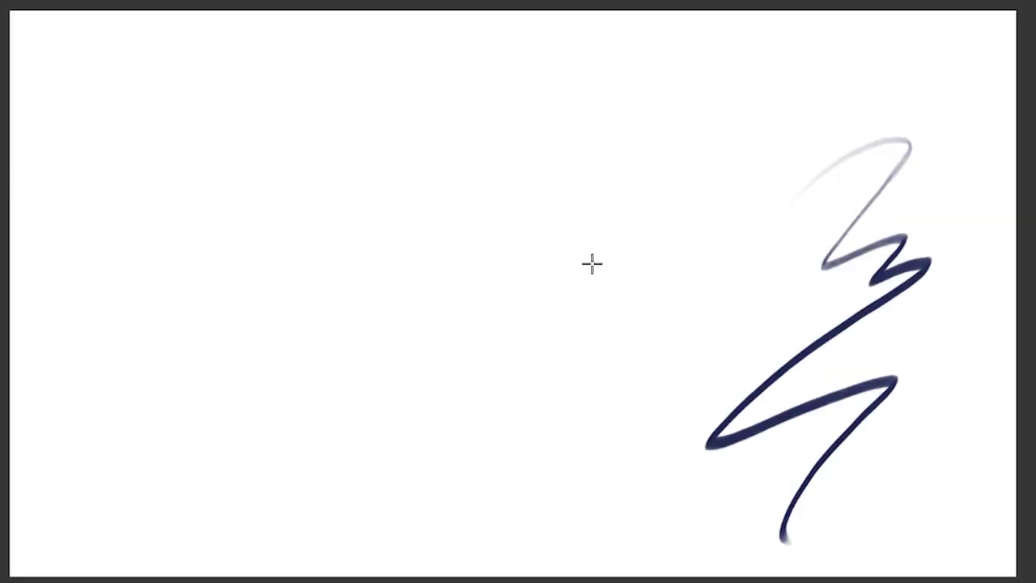
pyautogui.moveTo(509, 359)
pyautogui.mouseDown()
pyautogui.moveTo(624, 181)
pyautogui.moveTo(717, 120)
pyautogui.mouseUp()
pyautogui.moveTo(522, 402); pyautogui.dragTo(679, 180)
pyautogui.moveTo(542, 389); pyautogui.dragTo(700, 185)
pyautogui.moveTo(540, 435); pyautogui.dragTo(695, 207)
pyautogui.moveTo(562, 400); pyautogui.dragTo(648, 351)
pyautogui.scroll(3, 799, 263)
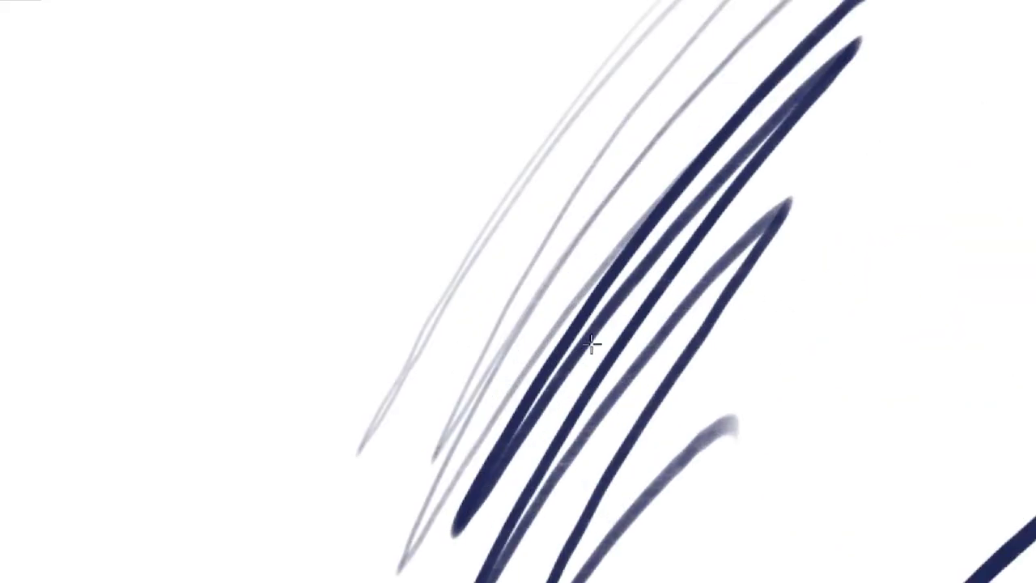
pyautogui.scroll(-3, 802, 302)
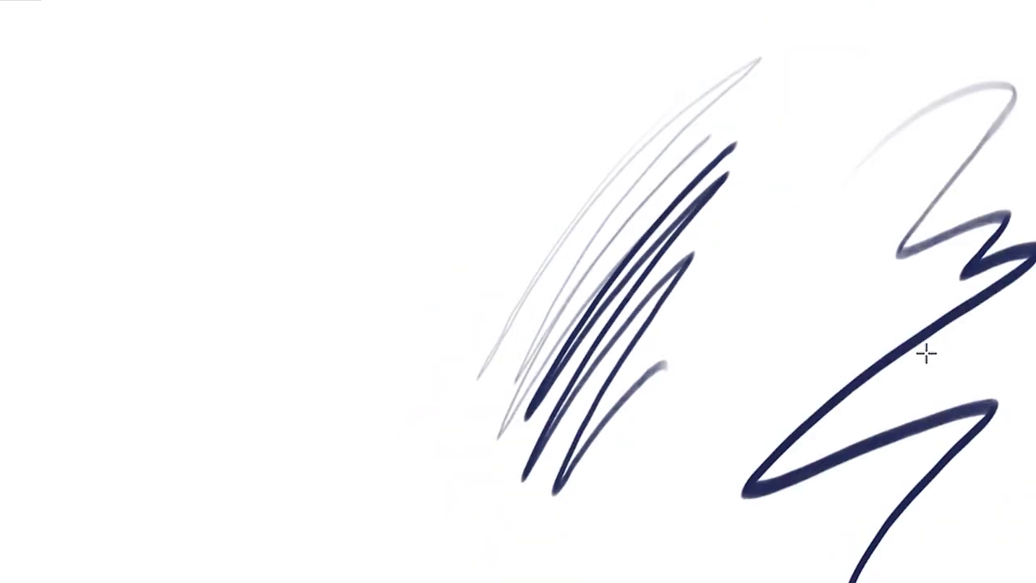
pyautogui.scroll(-1, 929, 351)
# Add two more pencil test strokes near the hatching and undo all the test strokes.
pyautogui.moveTo(679, 387)
pyautogui.mouseDown()
pyautogui.moveTo(739, 319)
pyautogui.moveTo(673, 452)
pyautogui.moveTo(650, 537)
pyautogui.moveTo(702, 547)
pyautogui.moveTo(764, 453)
pyautogui.mouseUp()
pyautogui.hotkey('ctrl', 'z')
pyautogui.moveTo(755, 279)
pyautogui.mouseDown()
pyautogui.moveTo(666, 430)
pyautogui.moveTo(647, 555)
pyautogui.moveTo(766, 471)
pyautogui.mouseUp()
pyautogui.hotkey('ctrl', 'z')
pyautogui.hotkey('ctrl', 'z')
pyautogui.hotkey('ctrl', 'z')
pyautogui.hotkey('ctrl', 'z')
pyautogui.hotkey('ctrl', 'z')
pyautogui.hotkey('ctrl', 'z')
pyautogui.hotkey('ctrl', 'z')
pyautogui.hotkey('ctrl', 'z')
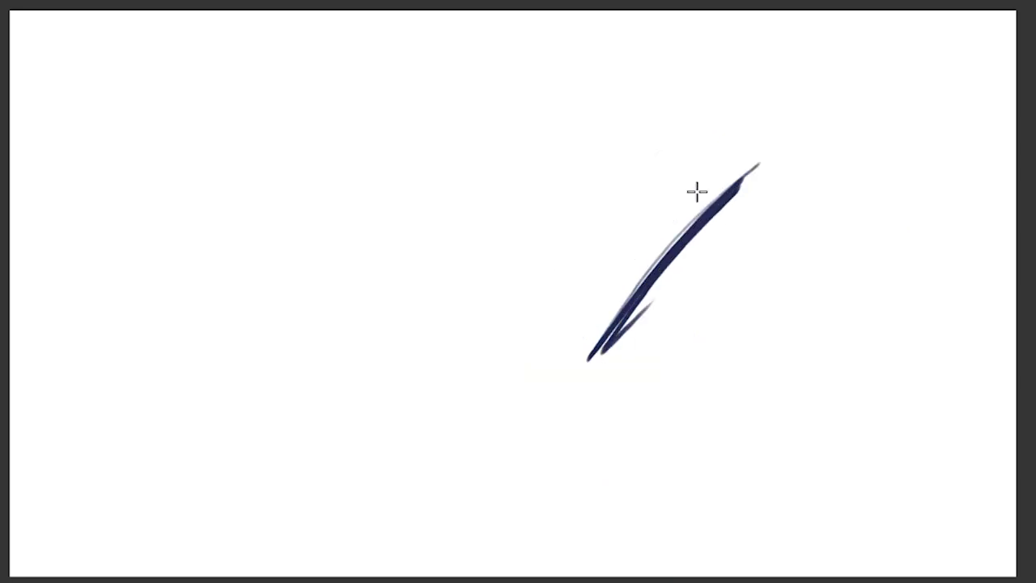
# Layer short overlapping strokes with the Classy pencil line brush to test how its opacity builds up, undoing the first patch.
pyautogui.moveTo(613, 276); pyautogui.dragTo(727, 301)
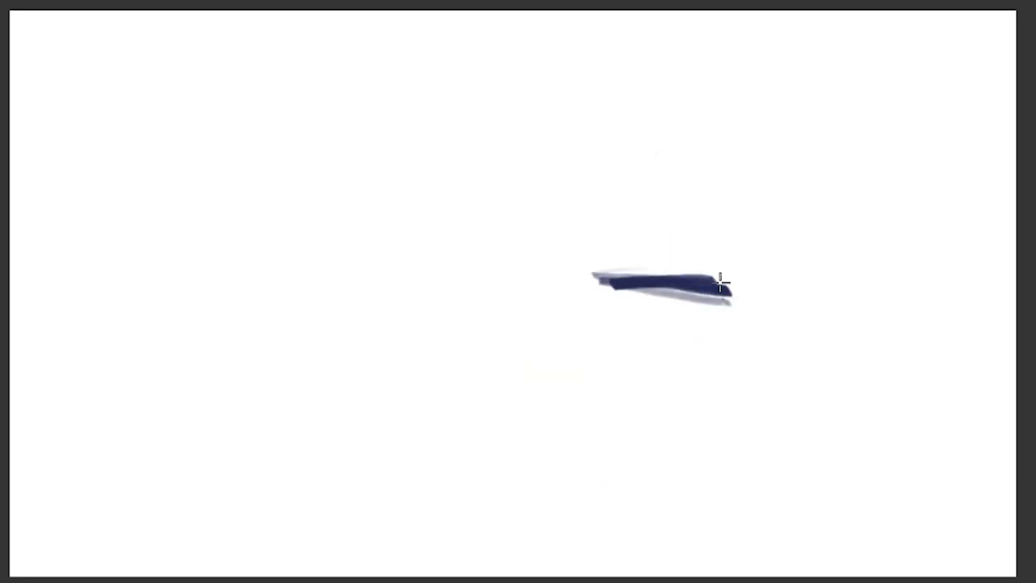
pyautogui.hotkey('ctrl', 'z')
pyautogui.moveTo(626, 285); pyautogui.dragTo(712, 243)
pyautogui.moveTo(658, 271)
pyautogui.mouseDown()
pyautogui.moveTo(673, 275)
pyautogui.moveTo(645, 317)
pyautogui.moveTo(687, 294)
pyautogui.moveTo(692, 311)
pyautogui.moveTo(713, 308)
pyautogui.moveTo(732, 290)
pyautogui.moveTo(714, 347)
pyautogui.moveTo(766, 299)
pyautogui.moveTo(717, 395)
pyautogui.moveTo(746, 368)
pyautogui.moveTo(714, 438)
pyautogui.moveTo(739, 405)
pyautogui.moveTo(712, 463)
pyautogui.moveTo(739, 439)
pyautogui.moveTo(719, 503)
pyautogui.mouseUp()
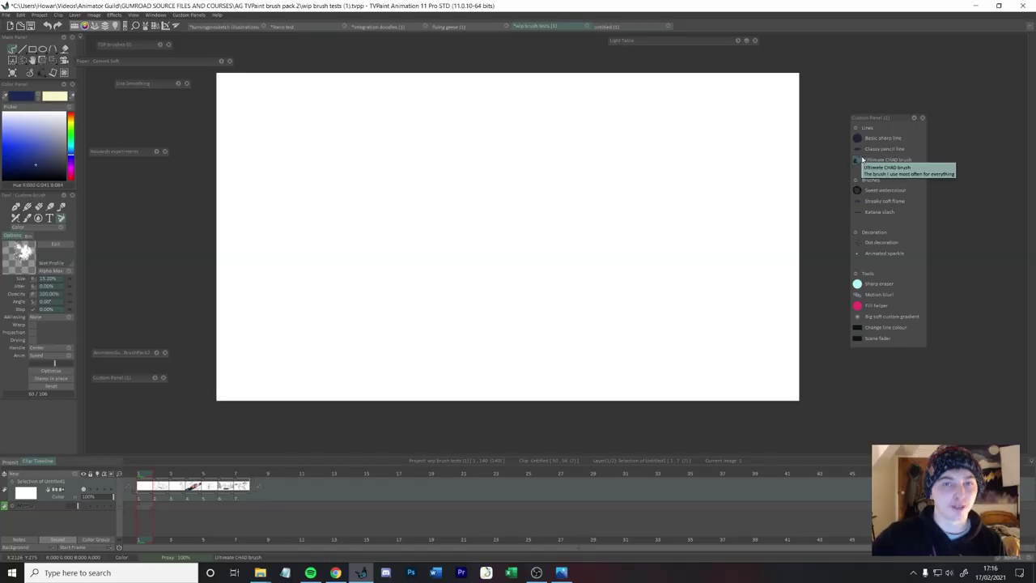
# Select the Ultimate CHAD brush and test it with scribbles, a spiral and slanted hatching, clearing the canvas between tests.
pyautogui.click(862, 161)
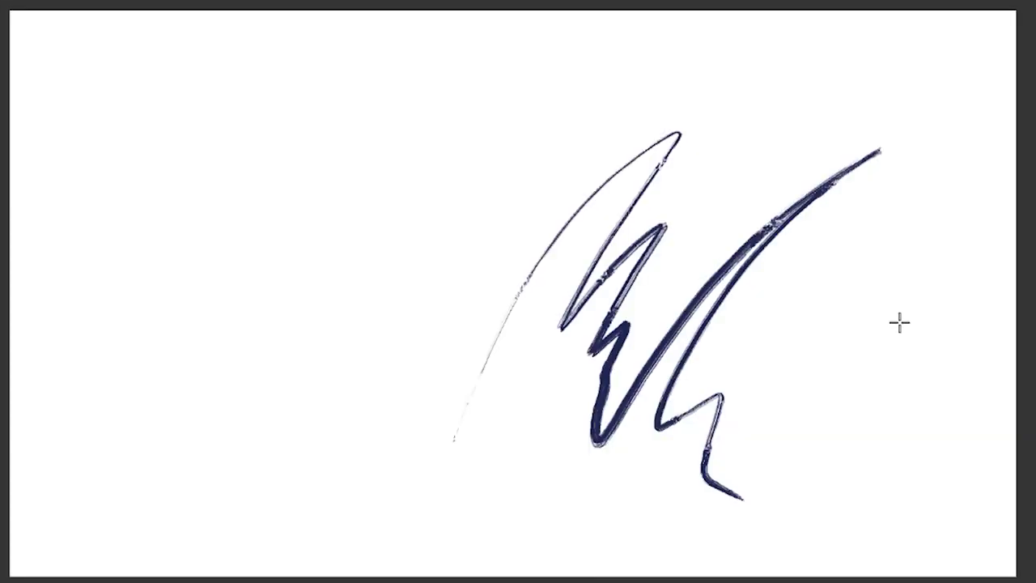
pyautogui.hotkey('ctrl', 'z')
pyautogui.moveTo(455, 167)
pyautogui.mouseDown()
pyautogui.moveTo(551, 272)
pyautogui.moveTo(541, 249)
pyautogui.mouseUp()
pyautogui.press('BackSpace')
pyautogui.moveTo(404, 208)
pyautogui.mouseDown()
pyautogui.moveTo(488, 416)
pyautogui.moveTo(560, 338)
pyautogui.mouseUp()
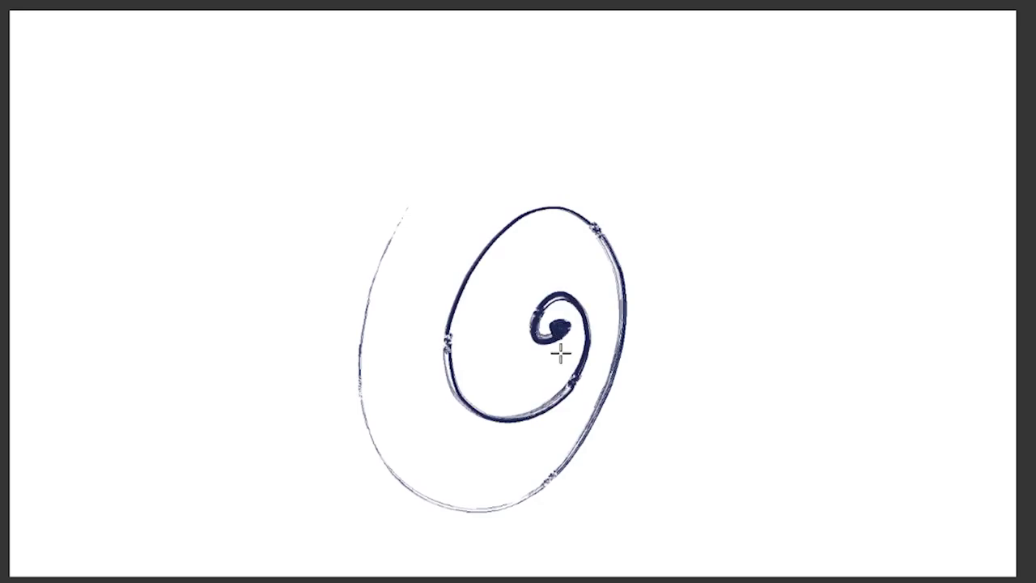
pyautogui.press('BackSpace')
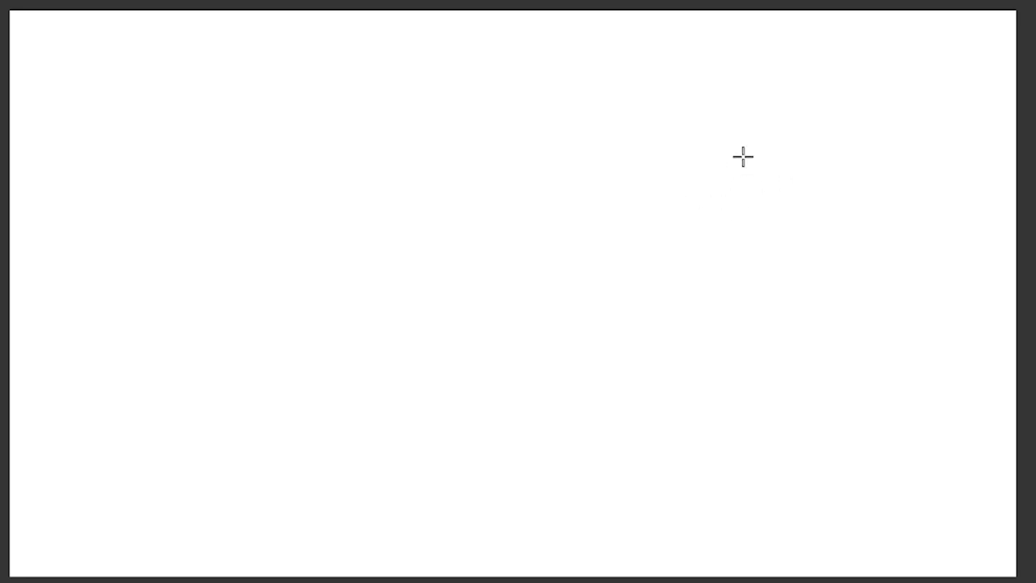
pyautogui.moveTo(645, 257)
pyautogui.mouseDown()
pyautogui.moveTo(682, 293)
pyautogui.moveTo(796, 196)
pyautogui.moveTo(666, 424)
pyautogui.moveTo(686, 454)
pyautogui.moveTo(665, 504)
pyautogui.mouseUp()
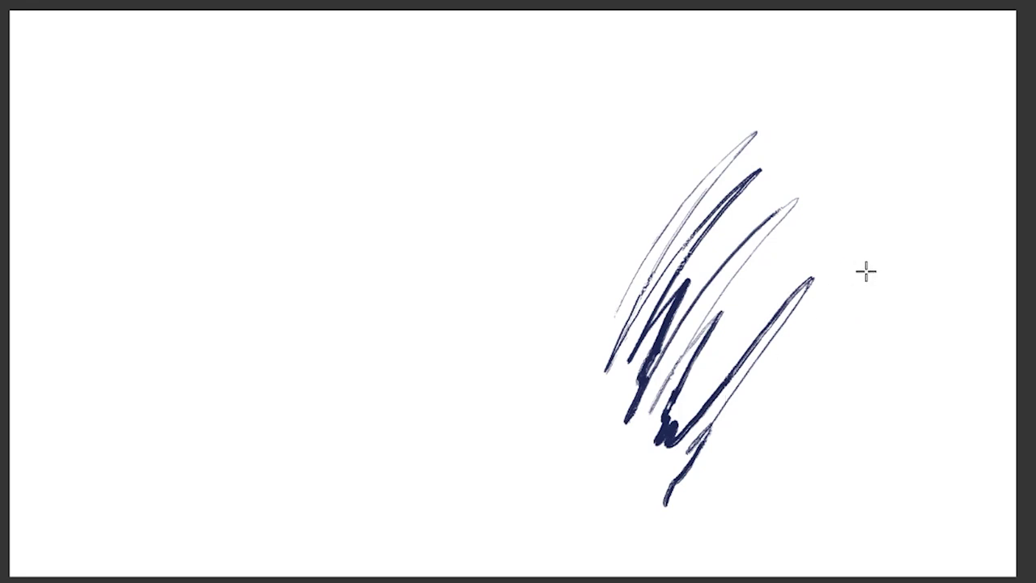
# Test the Ultimate CHAD brush with a looping wavy stroke and several short curved strokes, clearing the canvas between tests.
pyautogui.press('Delete')
pyautogui.moveTo(257, 397)
pyautogui.mouseDown()
pyautogui.moveTo(215, 71)
pyautogui.moveTo(354, 387)
pyautogui.moveTo(590, 422)
pyautogui.mouseUp()
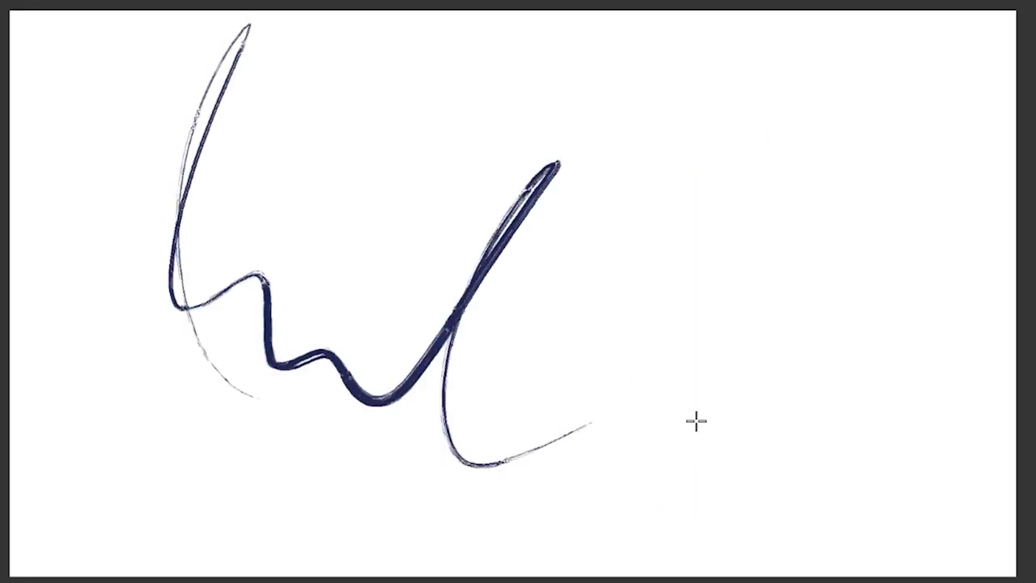
pyautogui.press('Delete')
pyautogui.moveTo(497, 222)
pyautogui.mouseDown()
pyautogui.moveTo(553, 291)
pyautogui.moveTo(555, 369)
pyautogui.mouseUp()
pyautogui.press('Delete')
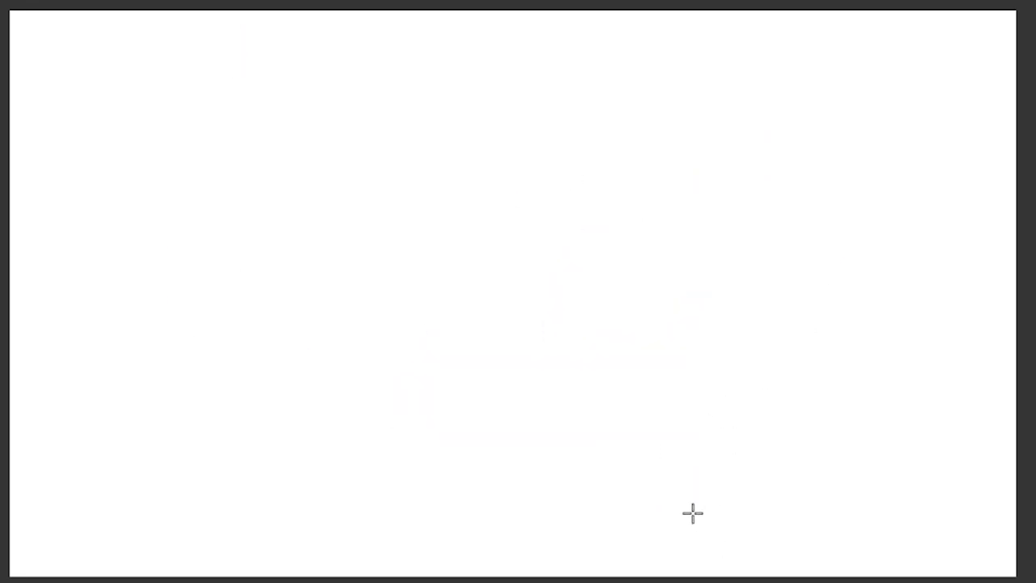
pyautogui.moveTo(541, 154)
pyautogui.mouseDown()
pyautogui.moveTo(469, 323)
pyautogui.moveTo(513, 286)
pyautogui.mouseUp()
pyautogui.press('Delete')
pyautogui.moveTo(401, 201)
pyautogui.mouseDown()
pyautogui.moveTo(492, 442)
pyautogui.moveTo(494, 294)
pyautogui.mouseUp()
pyautogui.press('Delete')
# Draw a large spiral with the Ultimate CHAD brush and try jagged and spiral strokes beside it, undoing the unwanted ones.
pyautogui.moveTo(384, 312); pyautogui.dragTo(523, 428)
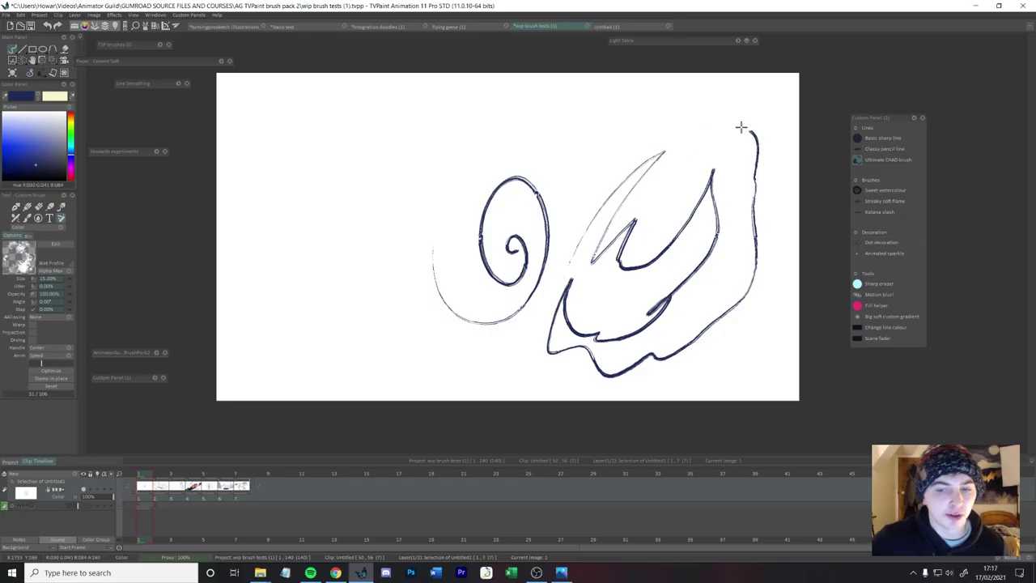
pyautogui.moveTo(741, 127); pyautogui.dragTo(458, 301)
pyautogui.hotkey('ctrl', 'z')
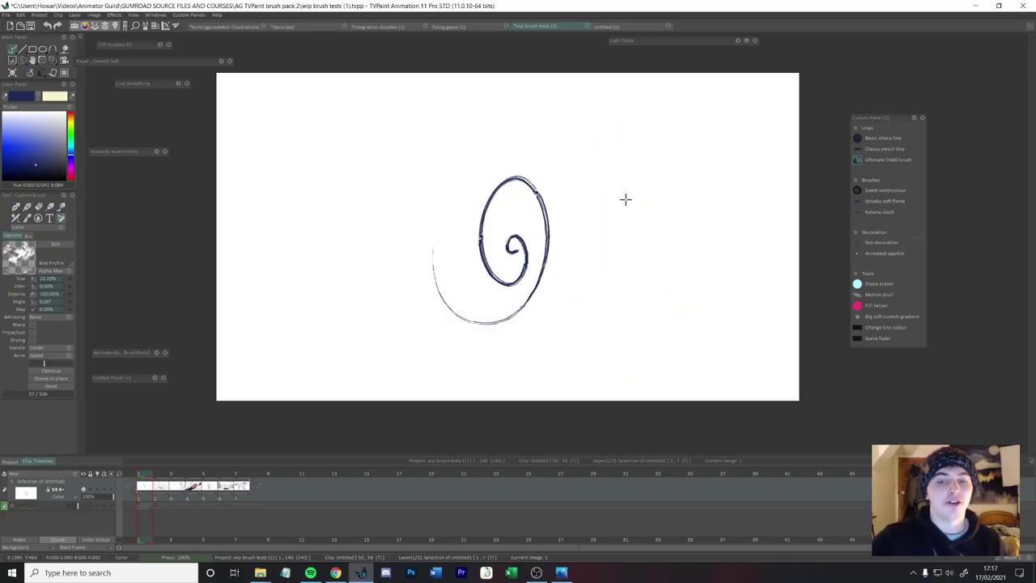
pyautogui.moveTo(619, 152)
pyautogui.mouseDown()
pyautogui.moveTo(620, 238)
pyautogui.moveTo(677, 259)
pyautogui.mouseUp()
pyautogui.hotkey('ctrl', 'z')
pyautogui.moveTo(642, 177); pyautogui.dragTo(623, 252)
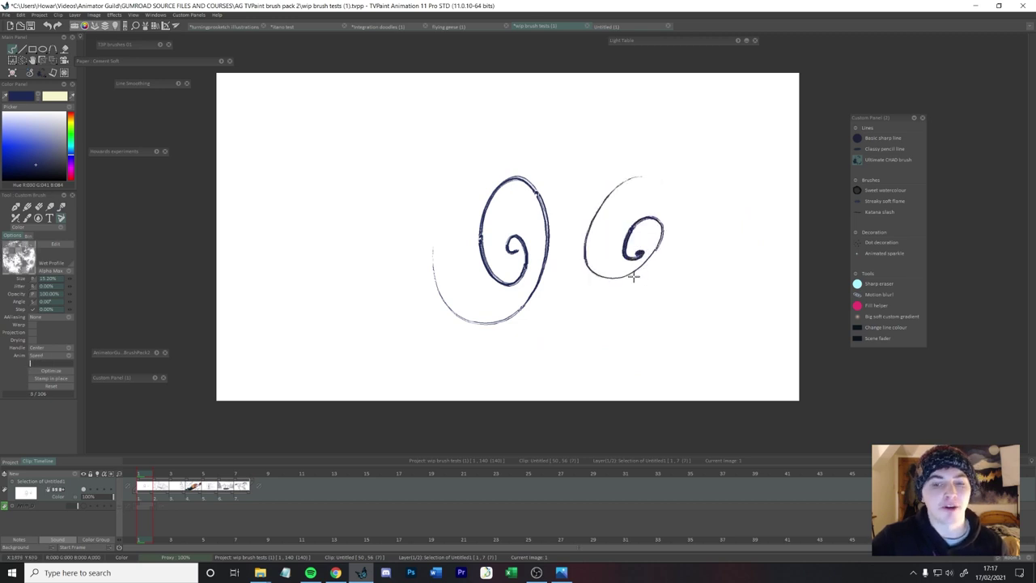
pyautogui.hotkey('ctrl', 'z')
pyautogui.moveTo(641, 235)
pyautogui.mouseDown()
pyautogui.moveTo(640, 197)
pyautogui.moveTo(699, 195)
pyautogui.mouseUp()
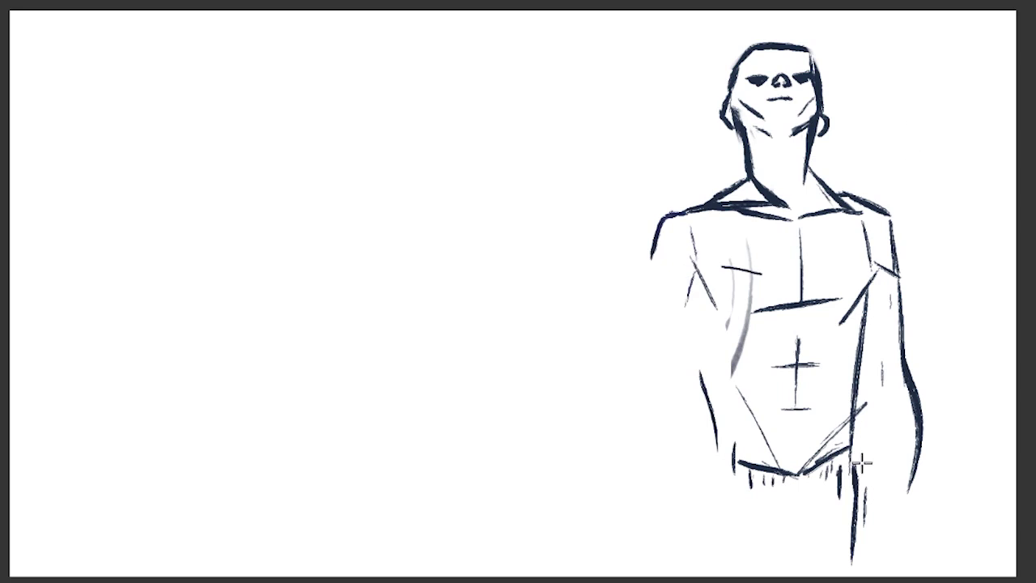
# Extend the male figure sketch with the thigh outline, forearm lines and hand, cleaning up around the hip.
pyautogui.moveTo(701, 371); pyautogui.dragTo(702, 453)
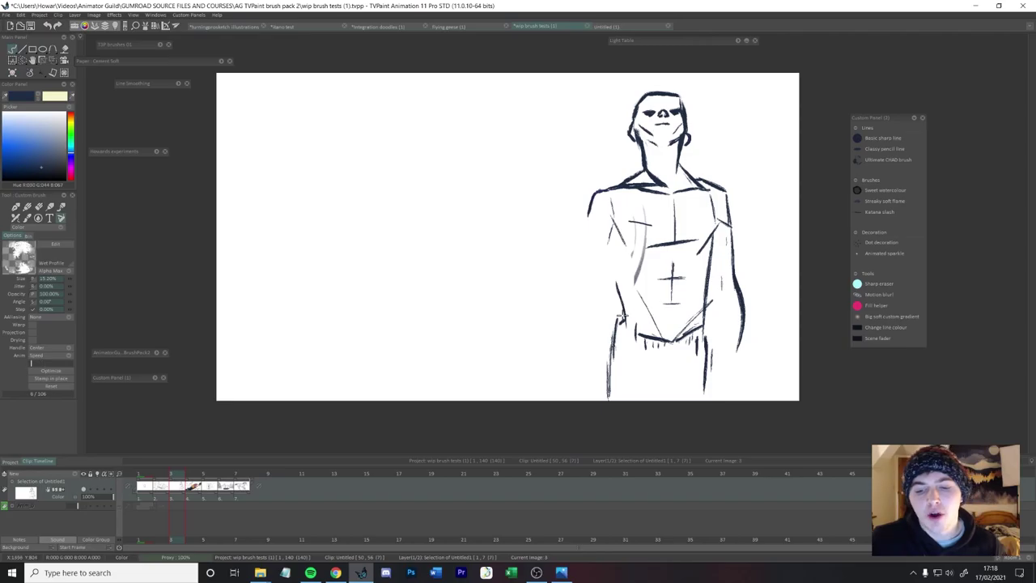
pyautogui.press('e')
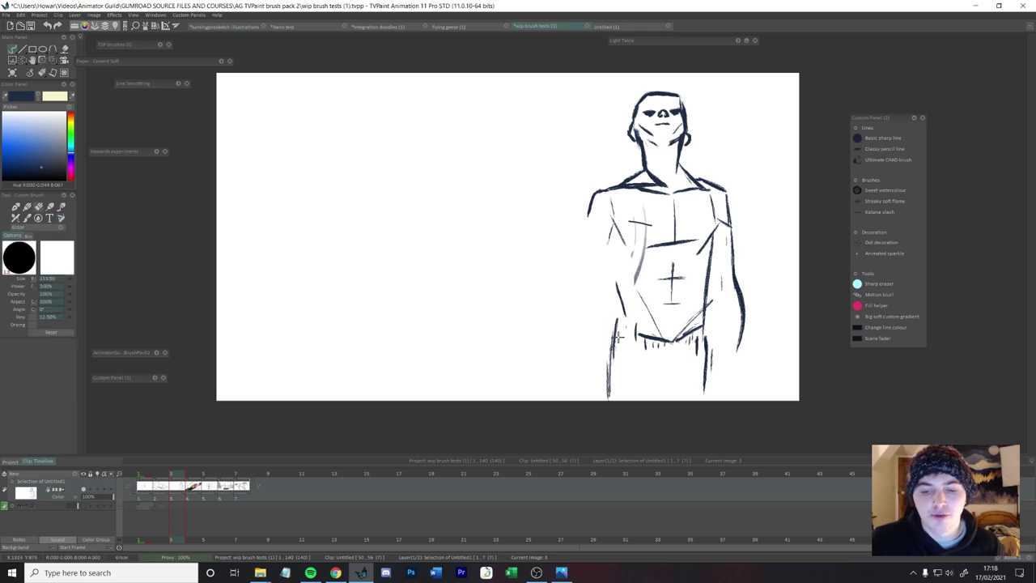
pyautogui.press('b')
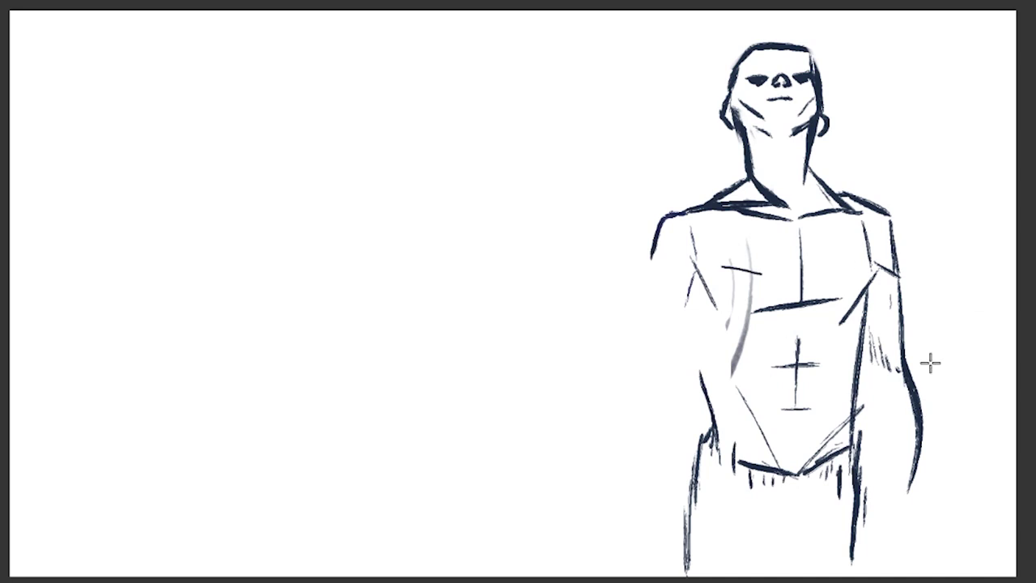
pyautogui.moveTo(865, 409); pyautogui.dragTo(889, 499)
pyautogui.moveTo(879, 429); pyautogui.dragTo(898, 518)
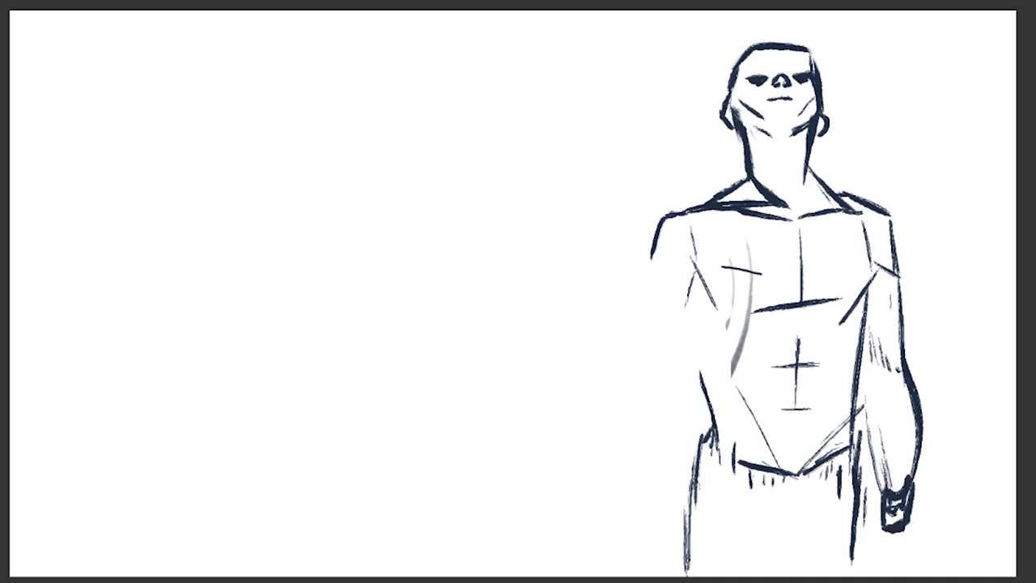
# Draw long sweeping arcs in the empty area beside the figure, undoing the first two attempts.
pyautogui.moveTo(994, 138)
pyautogui.mouseDown()
pyautogui.moveTo(925, 243)
pyautogui.moveTo(966, 397)
pyautogui.moveTo(963, 444)
pyautogui.mouseUp()
pyautogui.hotkey('ctrl', 'z')
pyautogui.moveTo(492, 324); pyautogui.dragTo(712, 14)
pyautogui.hotkey('ctrl', 'z')
pyautogui.moveTo(526, 102); pyautogui.dragTo(395, 557)
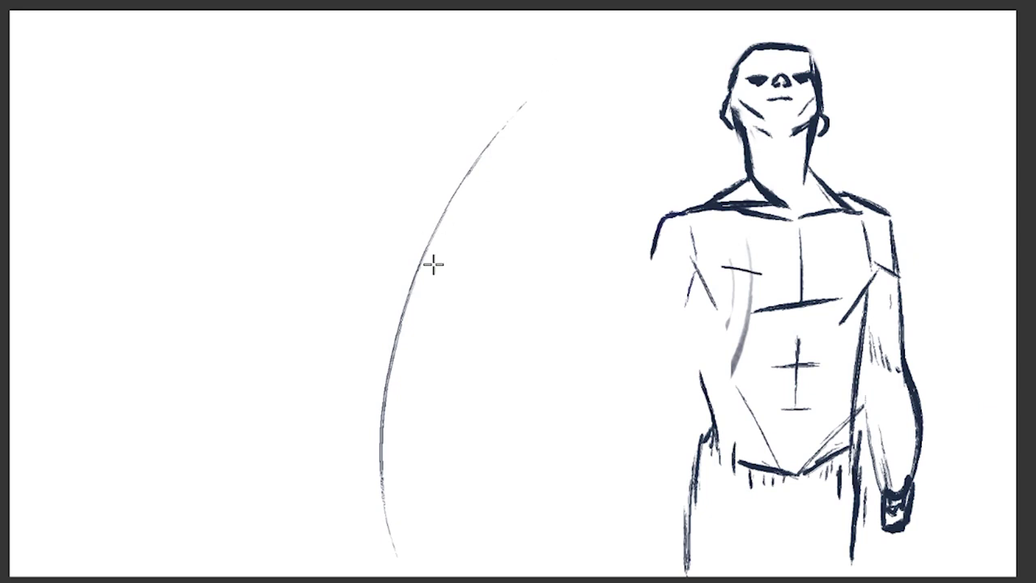
pyautogui.moveTo(466, 218); pyautogui.dragTo(421, 557)
pyautogui.moveTo(572, 131); pyautogui.dragTo(453, 539)
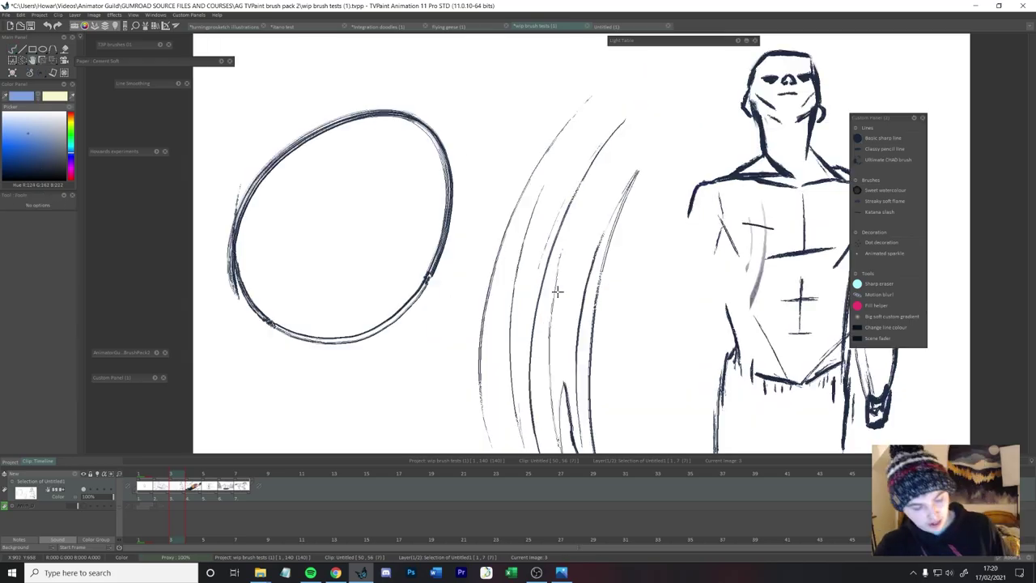
# Add a new layer beneath the line drawing and fill the oval with light blue, using Display as the fill source.
pyautogui.hotkey('shift', 'n')
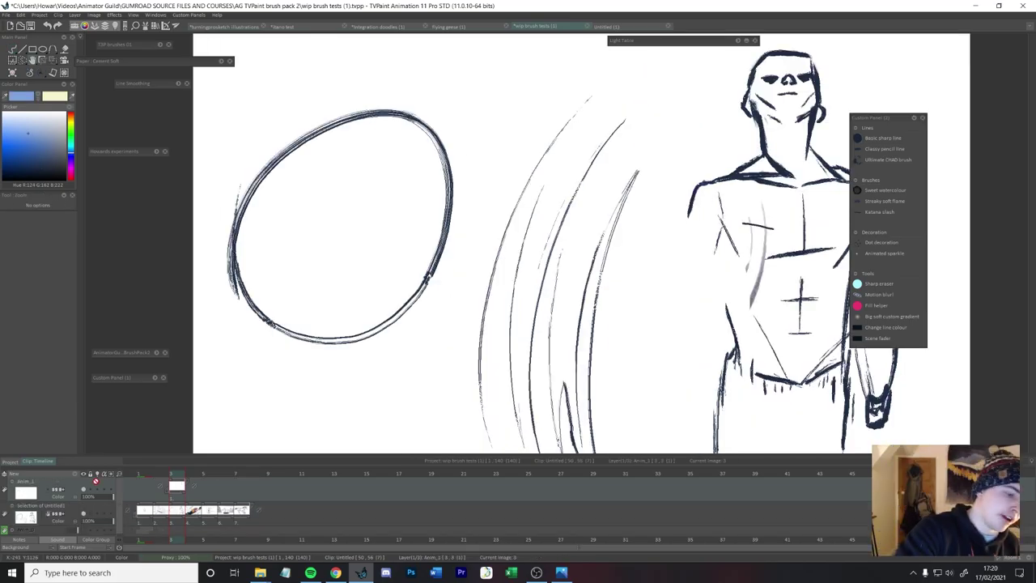
pyautogui.moveTo(97, 518); pyautogui.dragTo(95, 526)
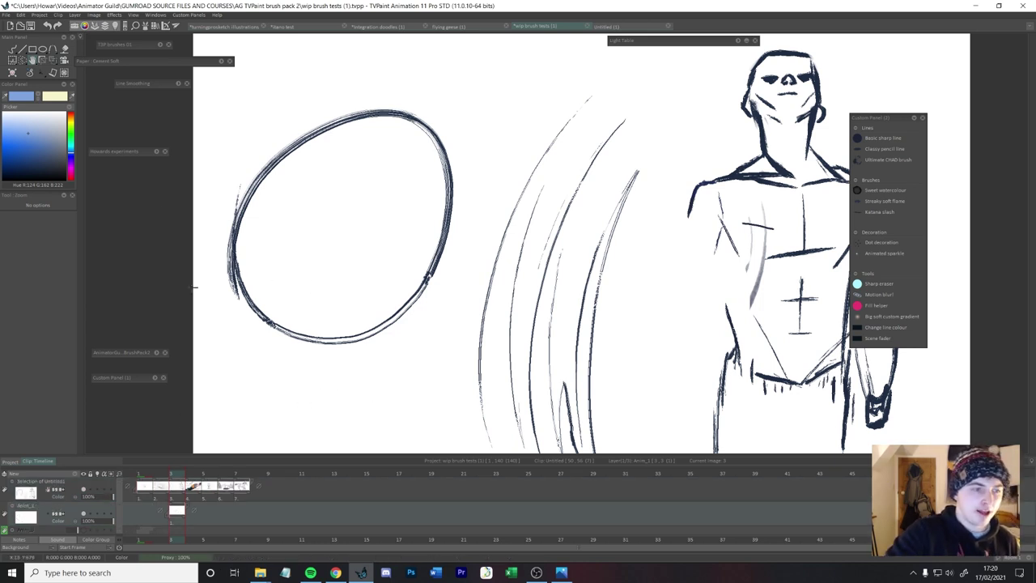
pyautogui.press('f')
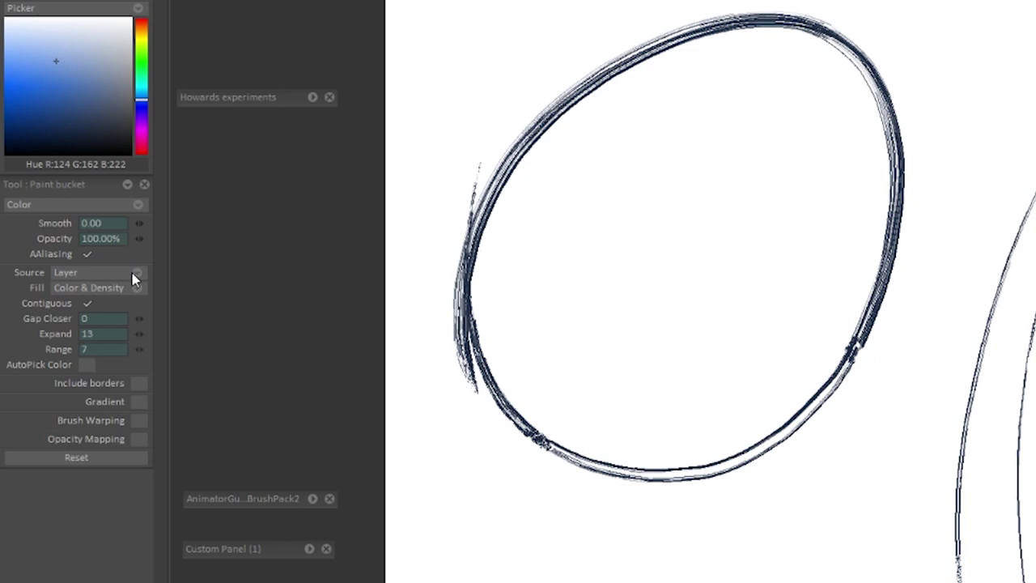
pyautogui.click(67, 239)
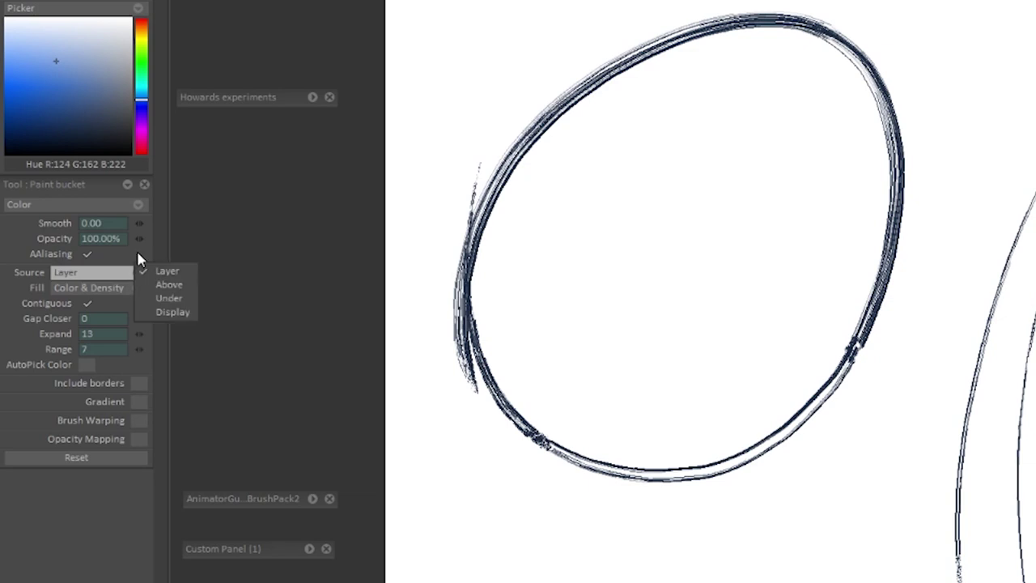
pyautogui.click(184, 312)
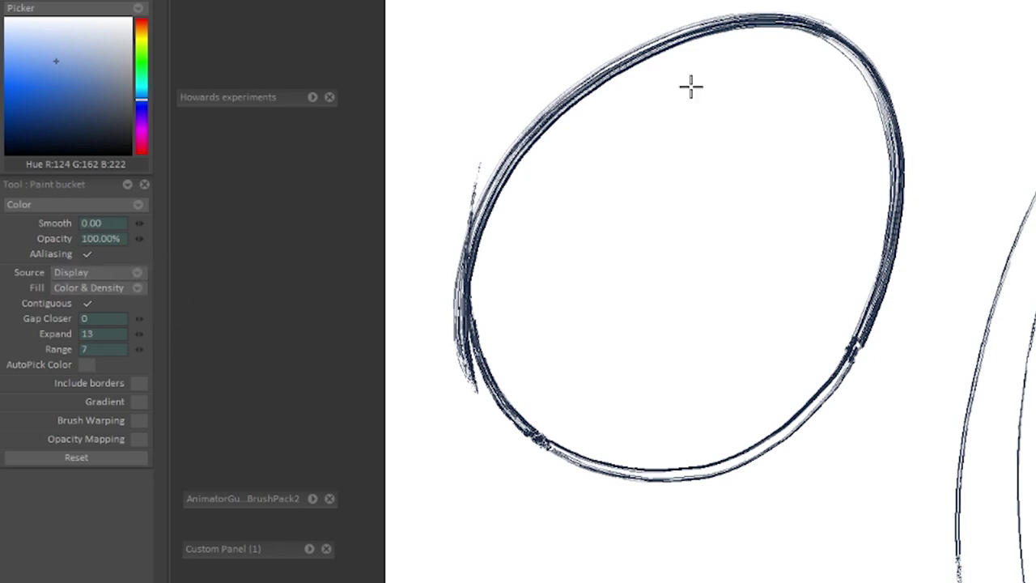
pyautogui.click(728, 146)
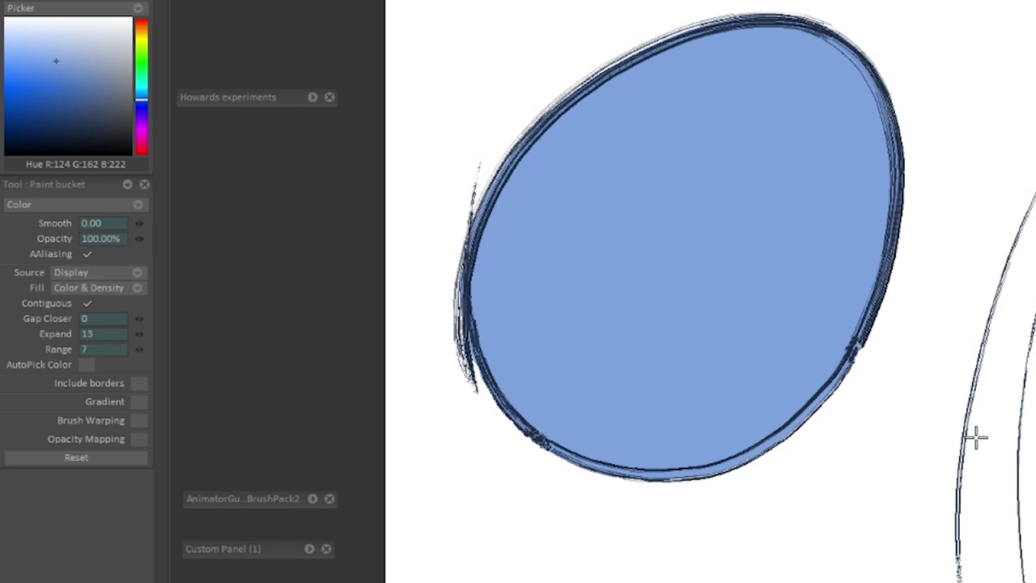
# Nudge the blue fill slightly within its outline, apply the shift, and undo the fill test.
pyautogui.hotkey('ctrl', 't')
pyautogui.moveTo(796, 229)
pyautogui.mouseDown()
pyautogui.moveTo(1035, 234)
pyautogui.moveTo(809, 247)
pyautogui.moveTo(756, 347)
pyautogui.moveTo(802, 224)
pyautogui.mouseUp()
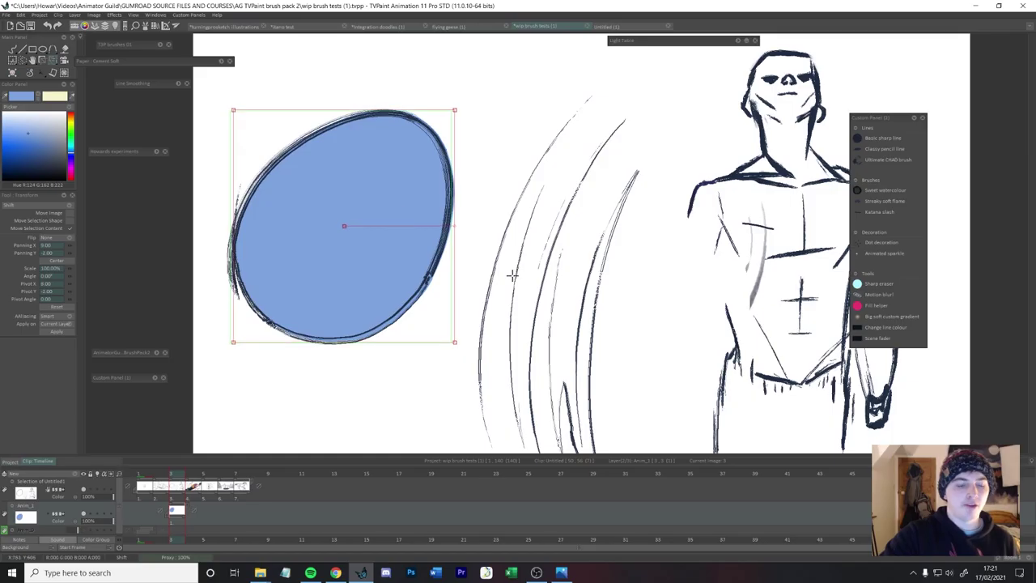
pyautogui.press('Return')
pyautogui.hotkey('ctrl', 'z')
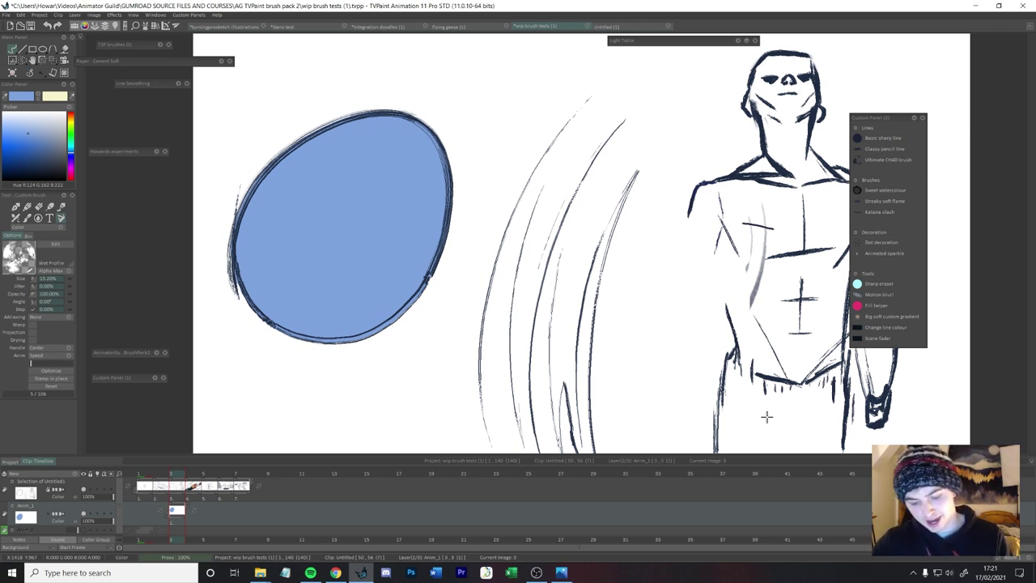
pyautogui.hotkey('ctrl', 'z')
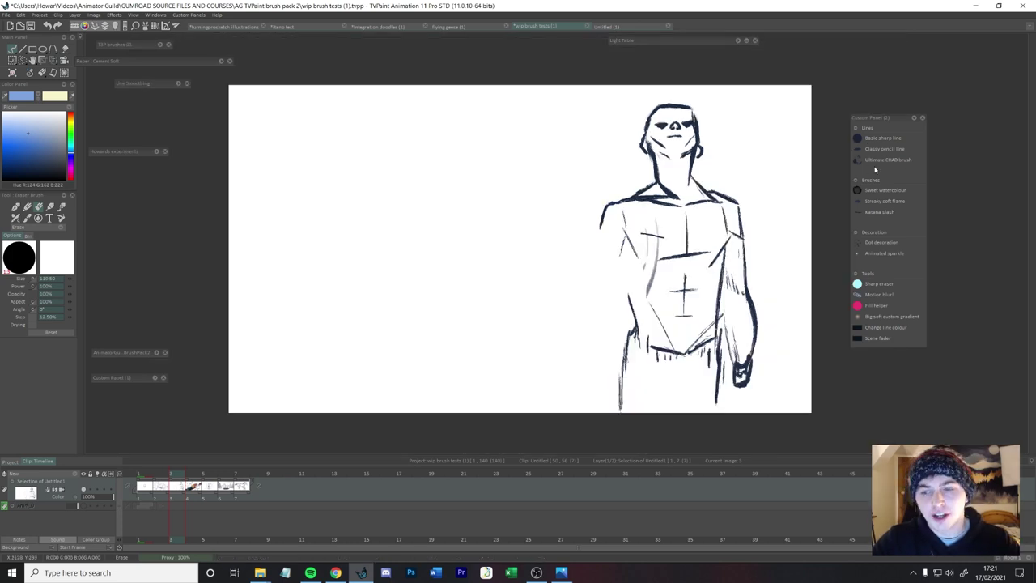
# Select the Sweet watercolour brush and test it with a zigzag and another stroke beside the figure, undoing both.
pyautogui.click(875, 160)
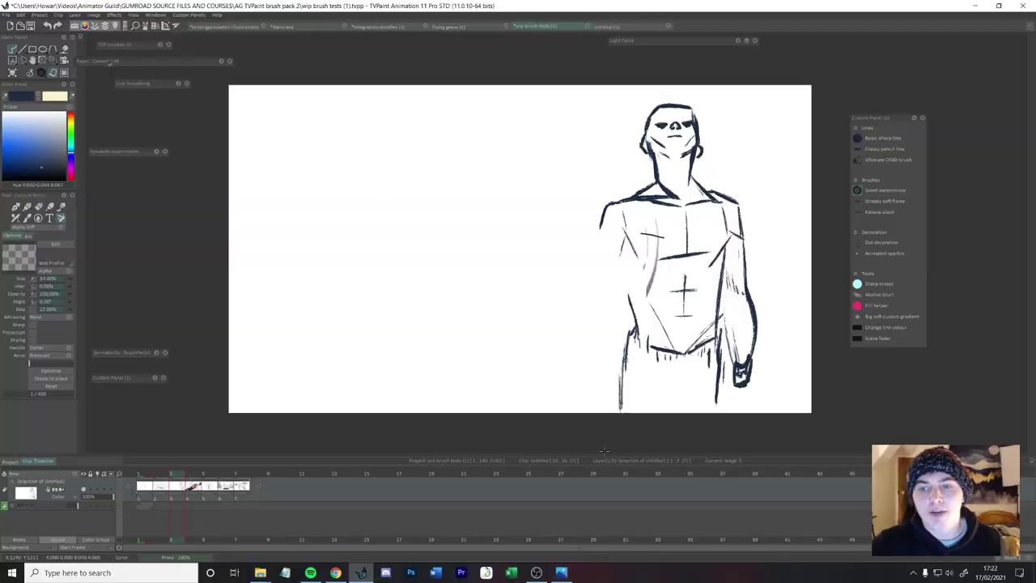
pyautogui.moveTo(501, 138)
pyautogui.mouseDown()
pyautogui.moveTo(527, 366)
pyautogui.moveTo(560, 400)
pyautogui.mouseUp()
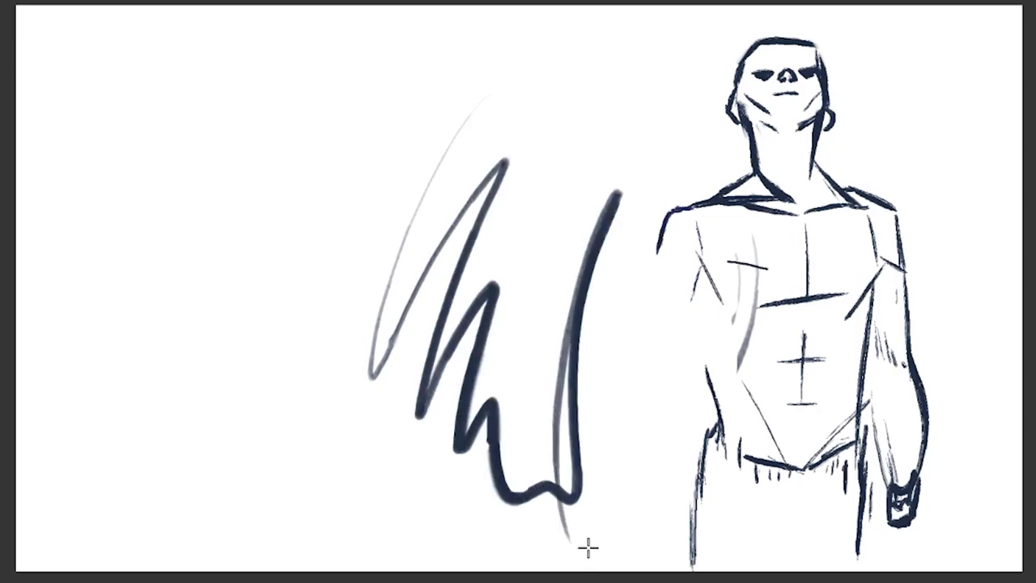
pyautogui.hotkey('ctrl', 'z')
pyautogui.hotkey('ctrl', 'z')
pyautogui.hotkey('ctrl', 'z')
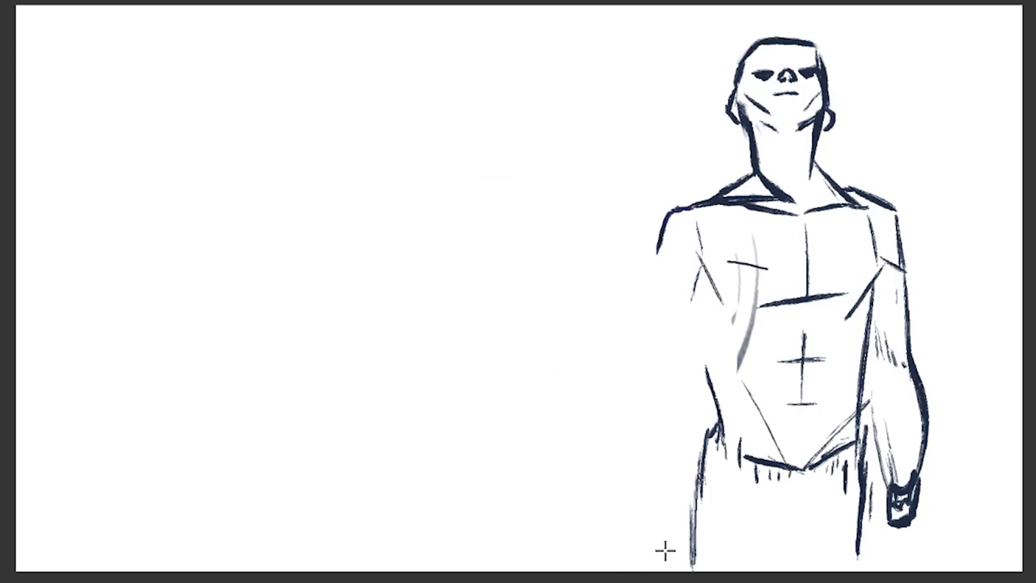
pyautogui.moveTo(503, 371)
pyautogui.mouseDown()
pyautogui.moveTo(624, 428)
pyautogui.moveTo(616, 541)
pyautogui.mouseUp()
pyautogui.hotkey('ctrl', 'z')
# Draw three long slanted strokes with the Sweet watercolour brush in the empty area beside the figure.
pyautogui.moveTo(598, 113); pyautogui.dragTo(385, 468)
pyautogui.moveTo(613, 127); pyautogui.dragTo(416, 460)
pyautogui.moveTo(542, 220)
pyautogui.mouseDown()
pyautogui.moveTo(509, 370)
pyautogui.moveTo(525, 536)
pyautogui.mouseUp()
# Go to the frame with the painted hand and try a touch-up on the thumb, undoing it.
pyautogui.press('Right')
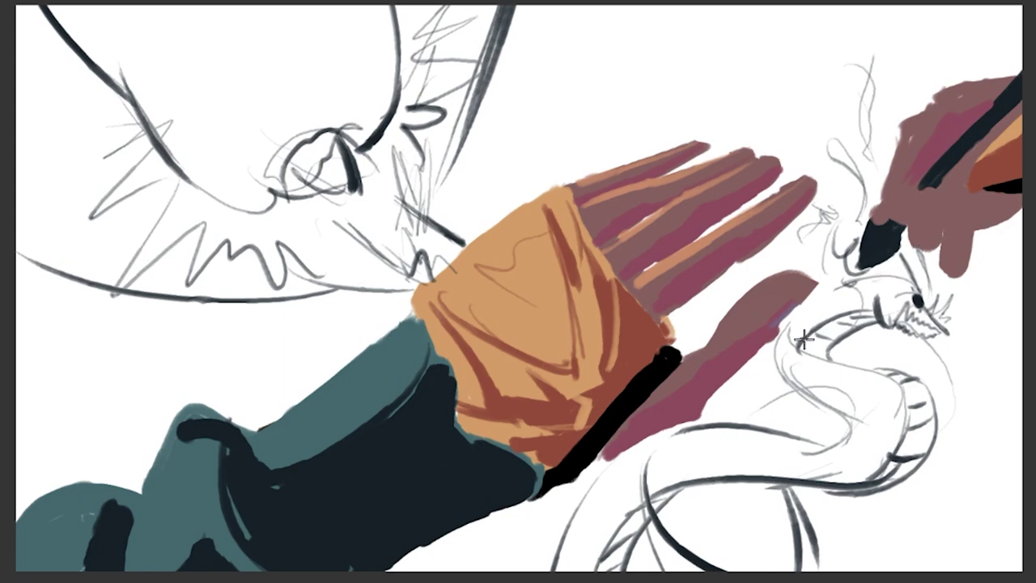
pyautogui.moveTo(757, 278)
pyautogui.mouseDown()
pyautogui.moveTo(832, 297)
pyautogui.moveTo(730, 304)
pyautogui.moveTo(713, 333)
pyautogui.mouseUp()
pyautogui.hotkey('ctrl', 'z')
pyautogui.hotkey('ctrl', 'z')
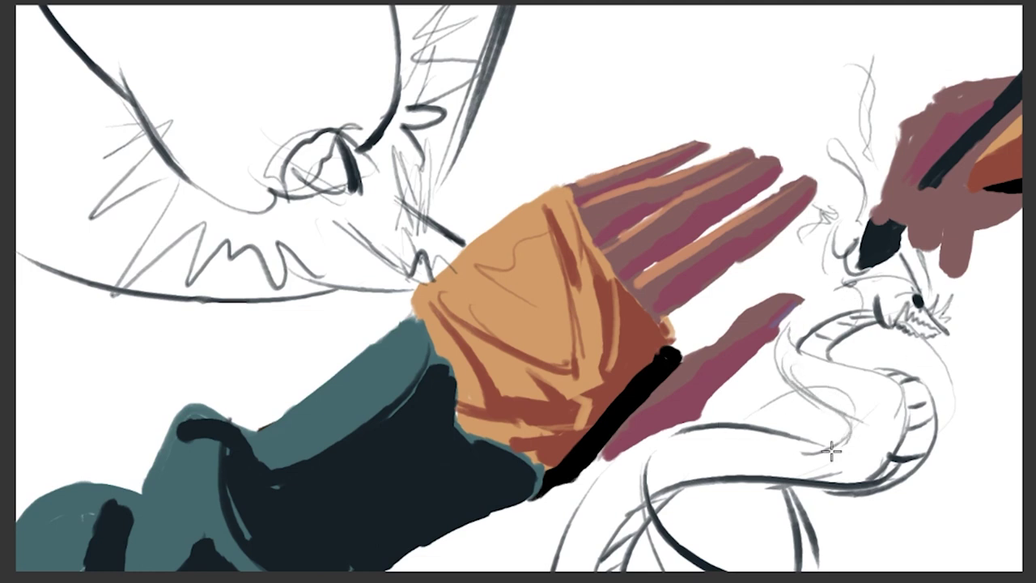
# Try several loose watercolour strokes in the white area above the fingers and undo them.
pyautogui.moveTo(656, 8)
pyautogui.mouseDown()
pyautogui.moveTo(564, 134)
pyautogui.moveTo(767, 7)
pyautogui.mouseUp()
pyautogui.moveTo(670, 117); pyautogui.dragTo(844, 28)
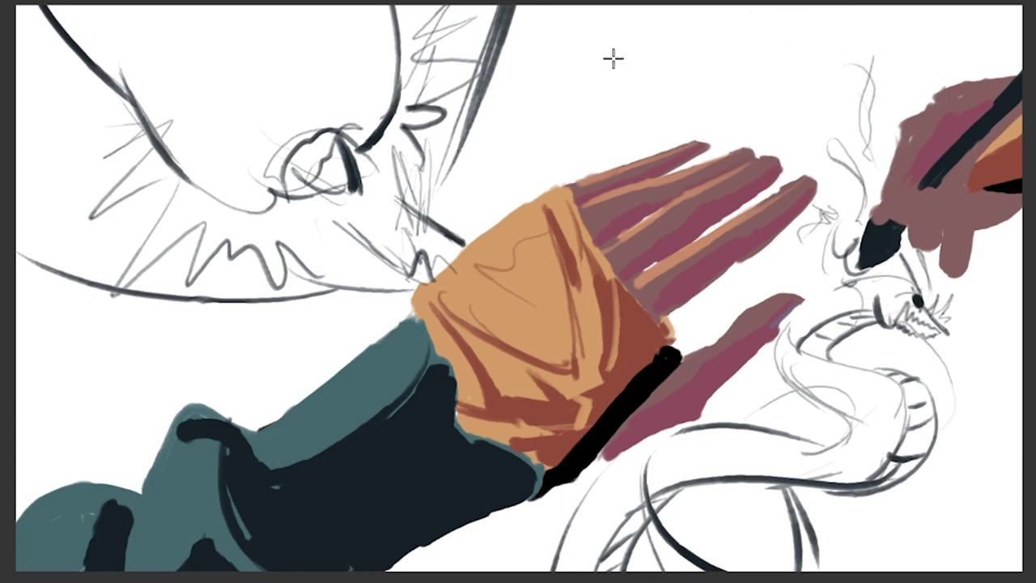
pyautogui.moveTo(603, 138); pyautogui.dragTo(740, 51)
pyautogui.hotkey('ctrl', 'z')
pyautogui.moveTo(596, 138); pyautogui.dragTo(721, 75)
pyautogui.hotkey('ctrl', 'z')
# Build up a dense dark patch of overlapping strokes above the fingers and undo it.
pyautogui.moveTo(712, 12)
pyautogui.mouseDown()
pyautogui.moveTo(668, 70)
pyautogui.moveTo(708, 44)
pyautogui.moveTo(713, 62)
pyautogui.moveTo(692, 103)
pyautogui.moveTo(767, 52)
pyautogui.mouseUp()
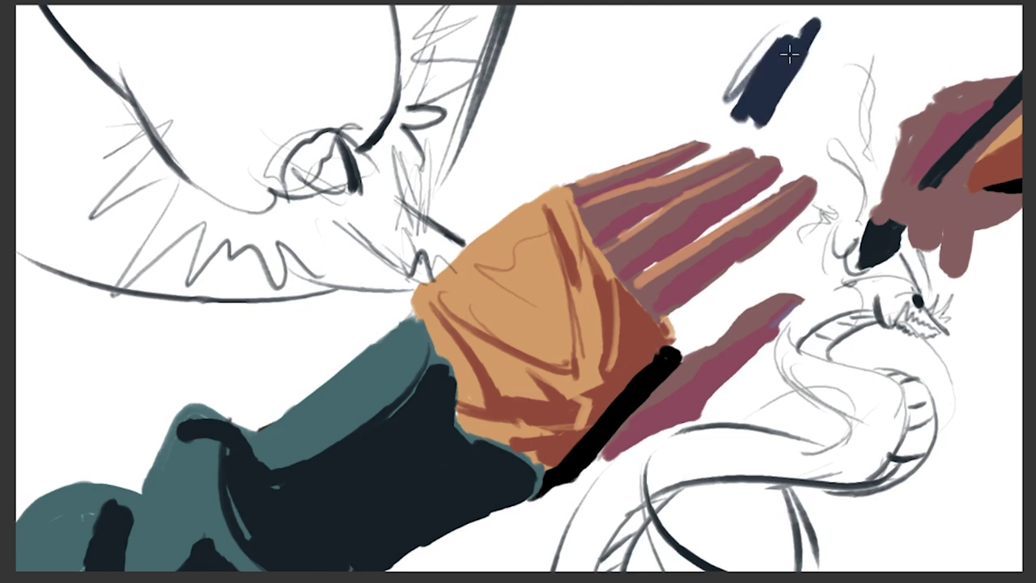
pyautogui.moveTo(789, 54)
pyautogui.mouseDown()
pyautogui.moveTo(779, 34)
pyautogui.moveTo(759, 34)
pyautogui.moveTo(810, 76)
pyautogui.moveTo(798, 120)
pyautogui.mouseUp()
pyautogui.hotkey('ctrl', 'z')
pyautogui.hotkey('ctrl', 'z')
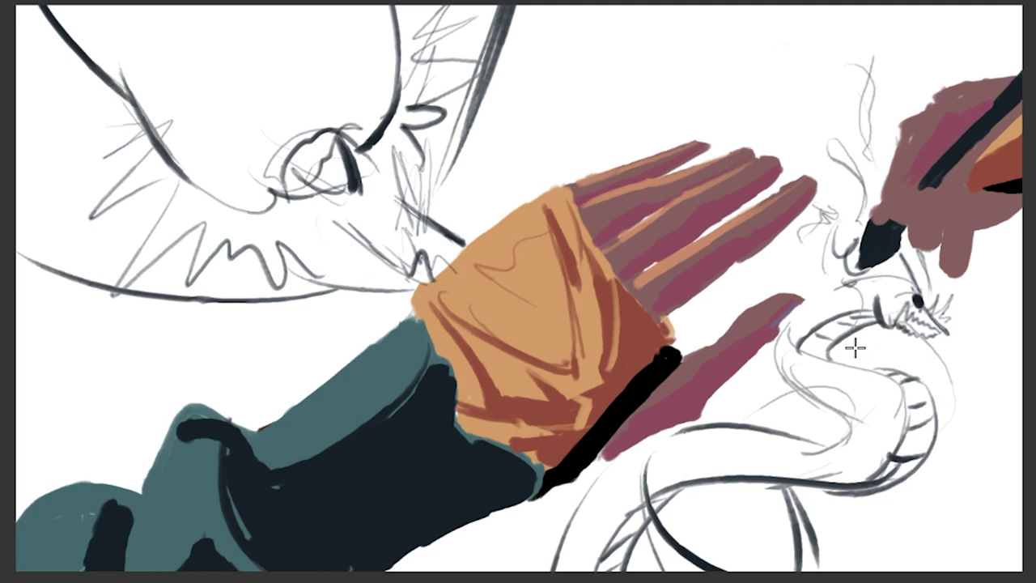
# Draw long tapering arcs above the hand to test the line weight, undoing the first two and adding another stroke.
pyautogui.moveTo(537, 162); pyautogui.dragTo(789, 34)
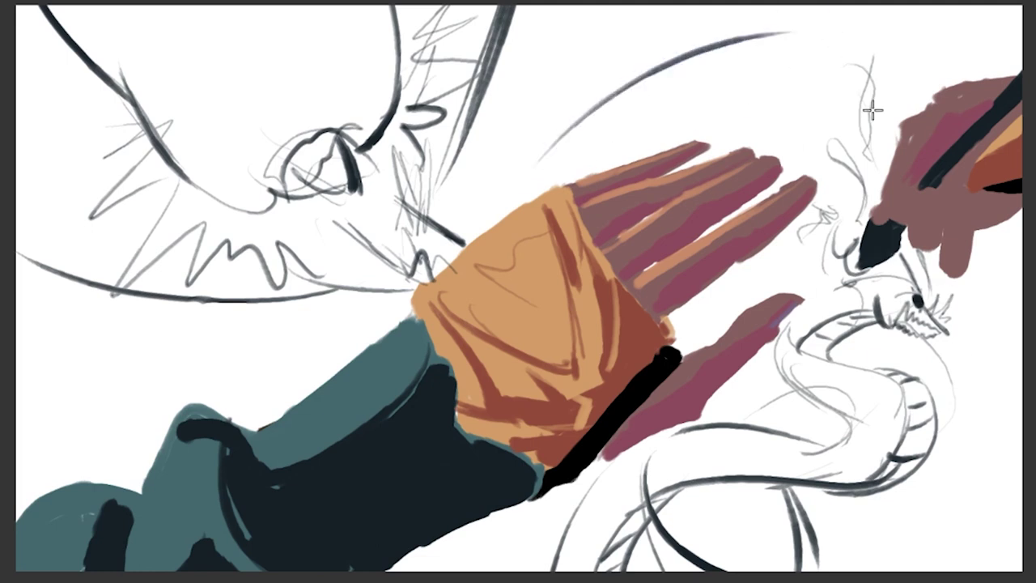
pyautogui.hotkey('ctrl', 'z')
pyautogui.moveTo(481, 241); pyautogui.dragTo(829, 18)
pyautogui.hotkey('ctrl', 'z')
pyautogui.moveTo(494, 207); pyautogui.dragTo(821, 35)
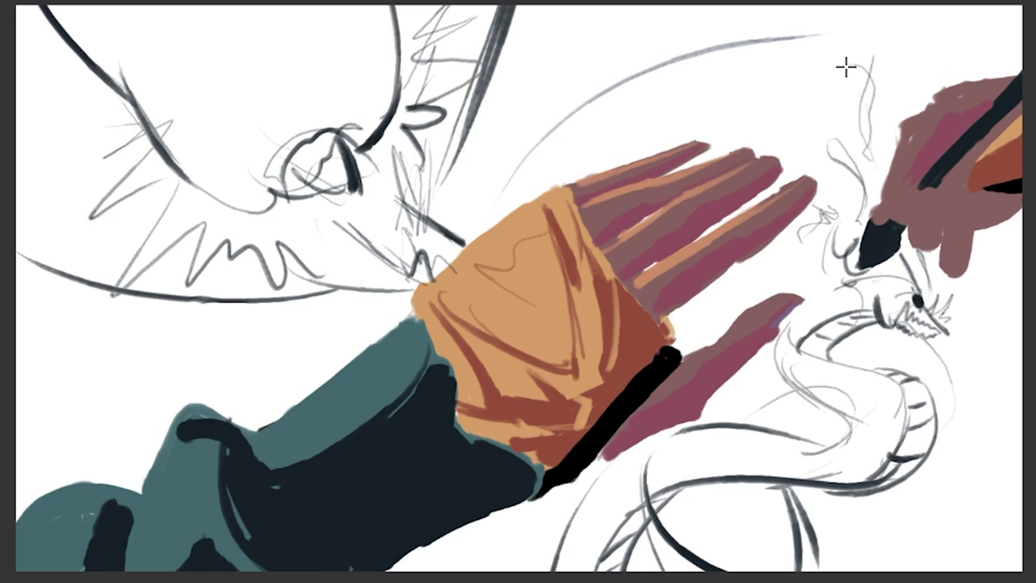
pyautogui.hotkey('ctrl', '+')
pyautogui.moveTo(807, 108); pyautogui.dragTo(655, 415)
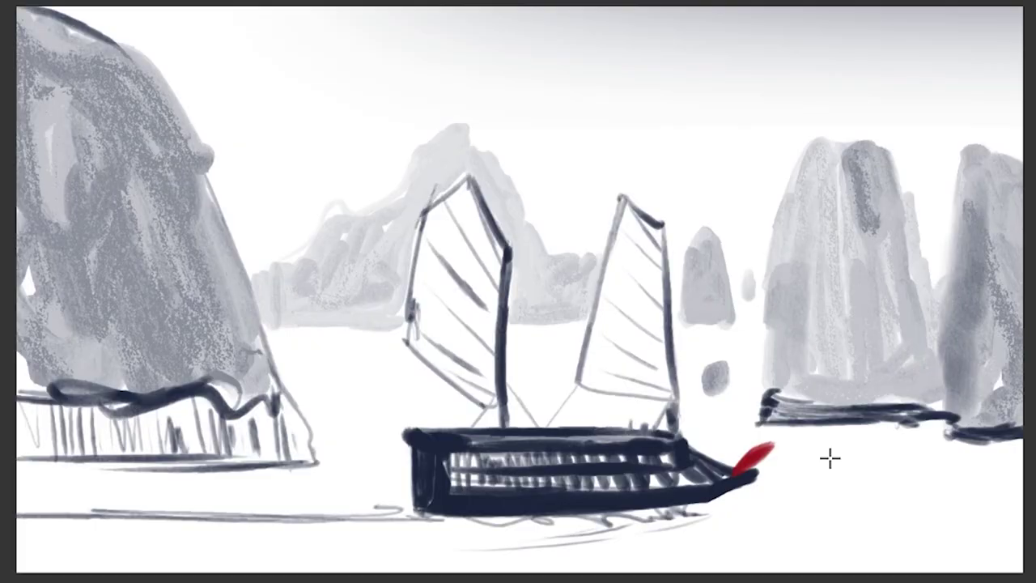
# Adjust the brush size and try two sweeping strokes across the upper part of the sailing boat painting, undoing each.
pyautogui.press('-')
pyautogui.press('+')
pyautogui.moveTo(840, 38); pyautogui.dragTo(741, 314)
pyautogui.hotkey('ctrl', 'z')
pyautogui.moveTo(638, 172)
pyautogui.mouseDown()
pyautogui.moveTo(684, 169)
pyautogui.moveTo(754, 249)
pyautogui.mouseUp()
pyautogui.hotkey('ctrl', 'z')
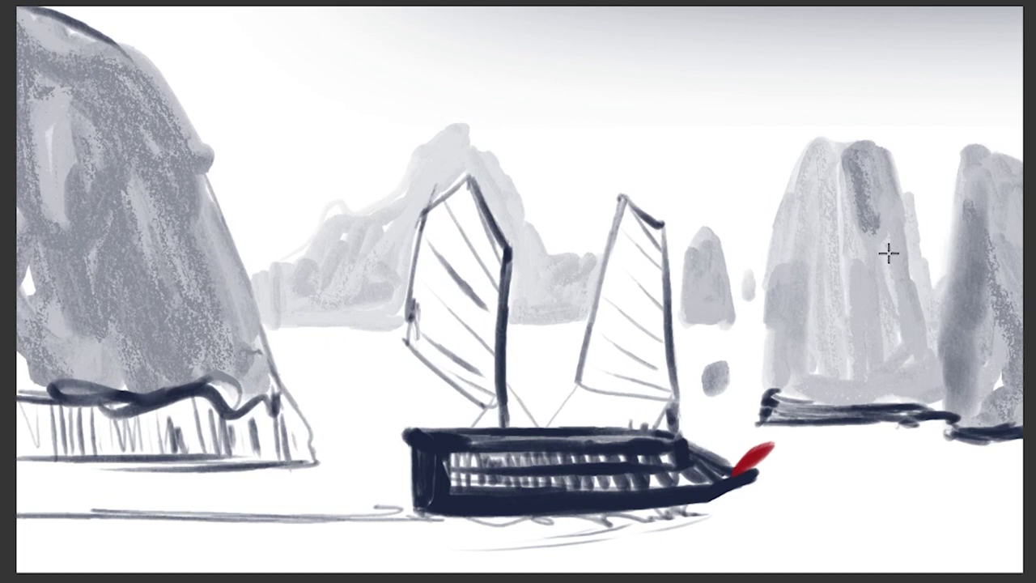
# Try one short stroke beside the boat's hull and another near the smaller sail, undoing each.
pyautogui.moveTo(348, 408)
pyautogui.mouseDown()
pyautogui.moveTo(399, 402)
pyautogui.moveTo(335, 477)
pyautogui.moveTo(409, 421)
pyautogui.mouseUp()
pyautogui.hotkey('ctrl', 'z')
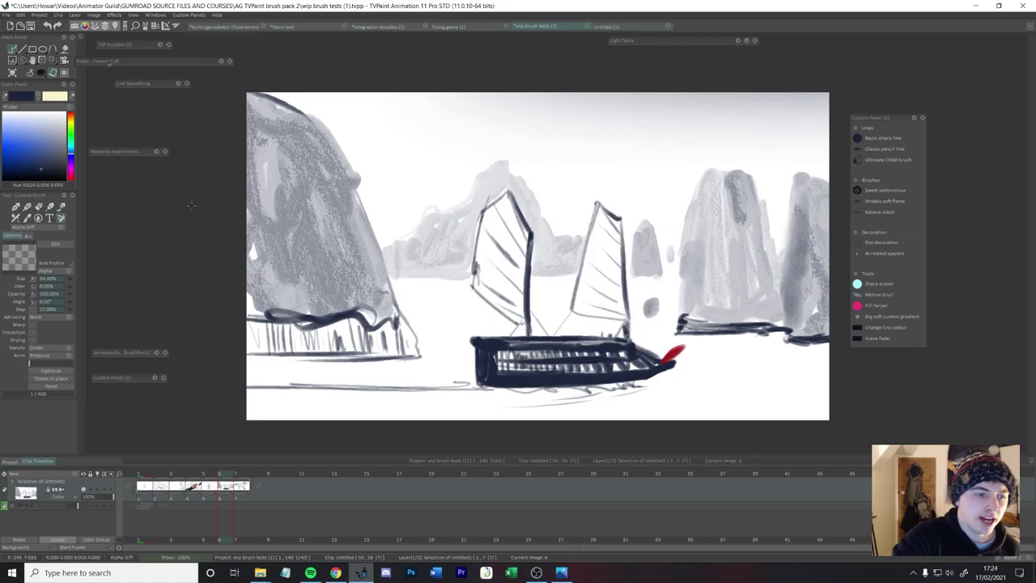
pyautogui.moveTo(615, 147)
pyautogui.mouseDown()
pyautogui.moveTo(696, 75)
pyautogui.moveTo(638, 227)
pyautogui.mouseUp()
pyautogui.hotkey('ctrl', 'z')
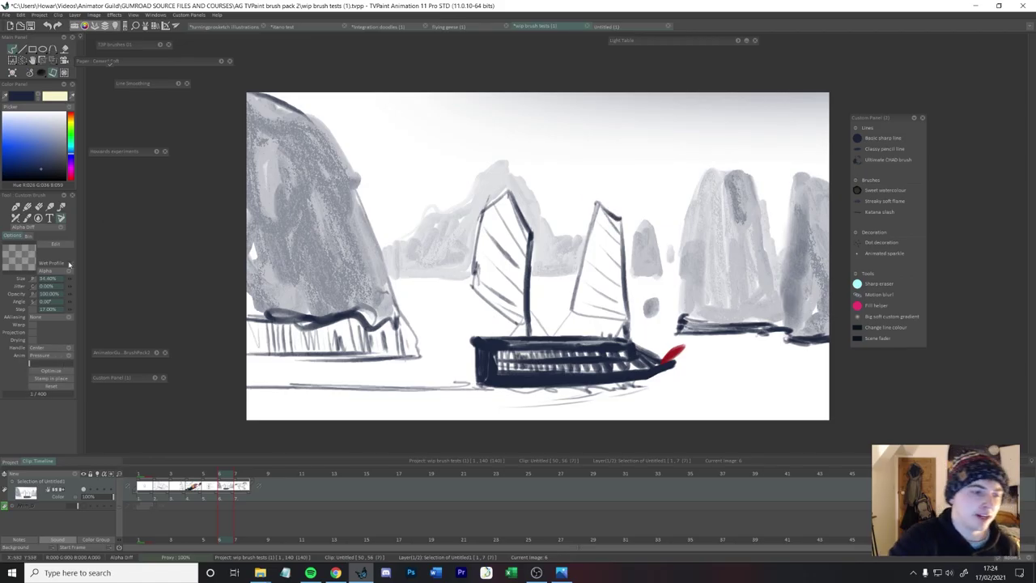
# Switch the brush's stamp mode to Luma Invert Stamp and return it to Alpha Stamp.
pyautogui.click(134, 224)
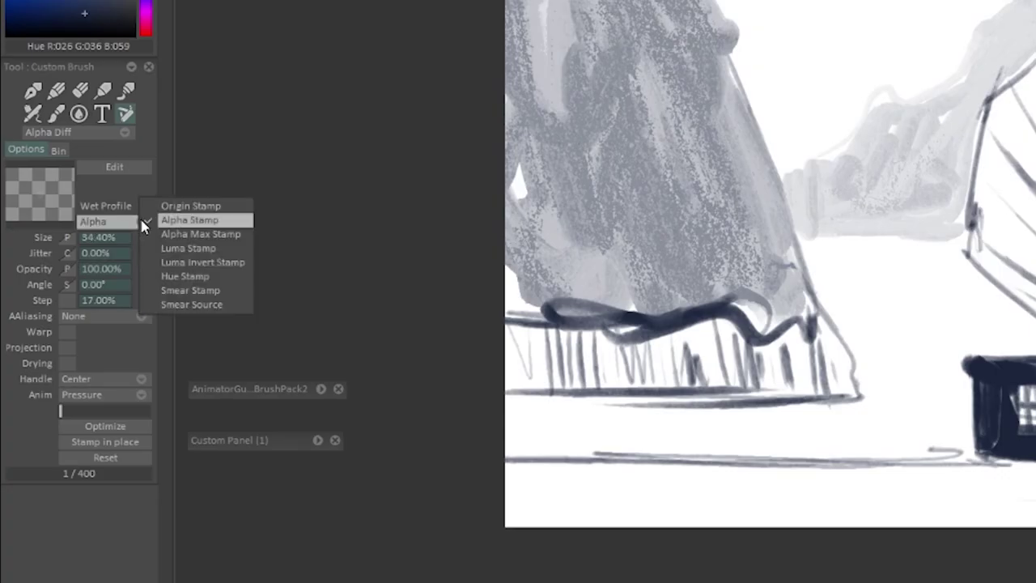
pyautogui.click(231, 261)
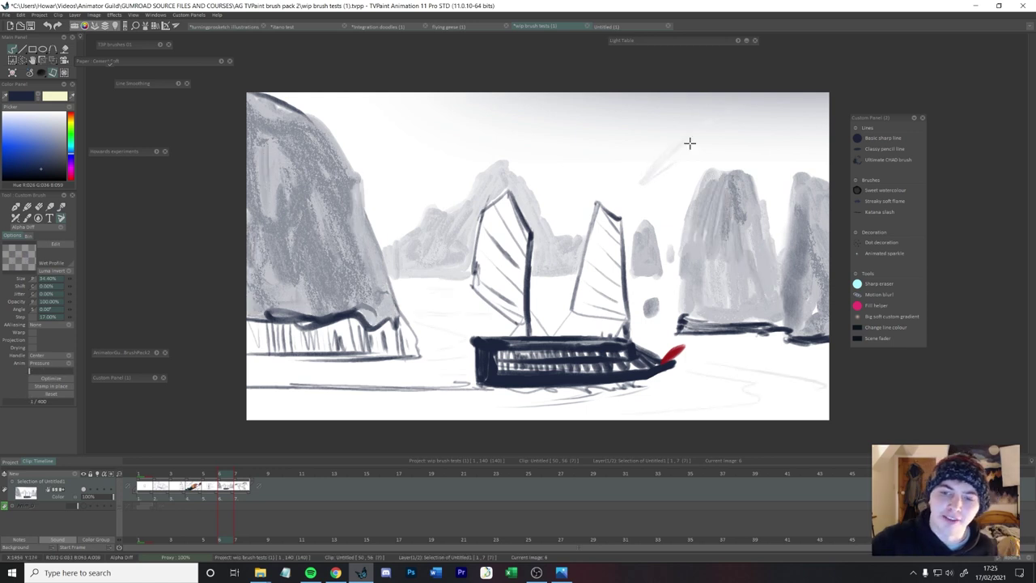
pyautogui.click(68, 271)
pyautogui.click(111, 248)
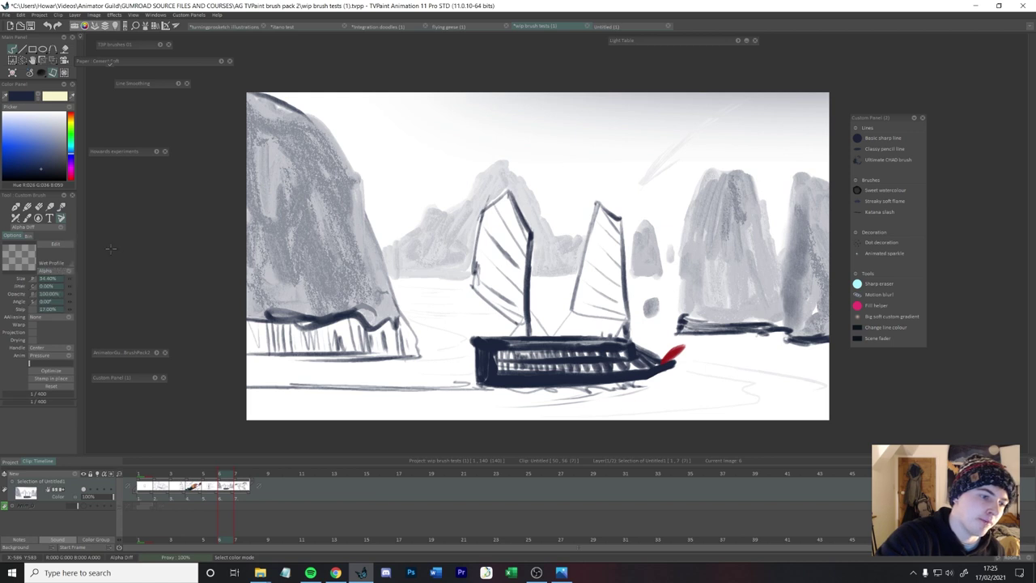
# Try diagonal strokes in the sky above the smaller sail, undoing each attempt and keeping only the last stroke.
pyautogui.moveTo(643, 181); pyautogui.dragTo(704, 119)
pyautogui.hotkey('ctrl', 'z')
pyautogui.hotkey('ctrl', 'z')
pyautogui.moveTo(643, 182); pyautogui.dragTo(726, 112)
pyautogui.hotkey('ctrl', 'z')
pyautogui.moveTo(638, 186)
pyautogui.mouseDown()
pyautogui.moveTo(747, 99)
pyautogui.moveTo(646, 177)
pyautogui.mouseUp()
pyautogui.hotkey('ctrl', 'z')
pyautogui.hotkey('ctrl', 'z')
pyautogui.moveTo(702, 132); pyautogui.dragTo(643, 182)
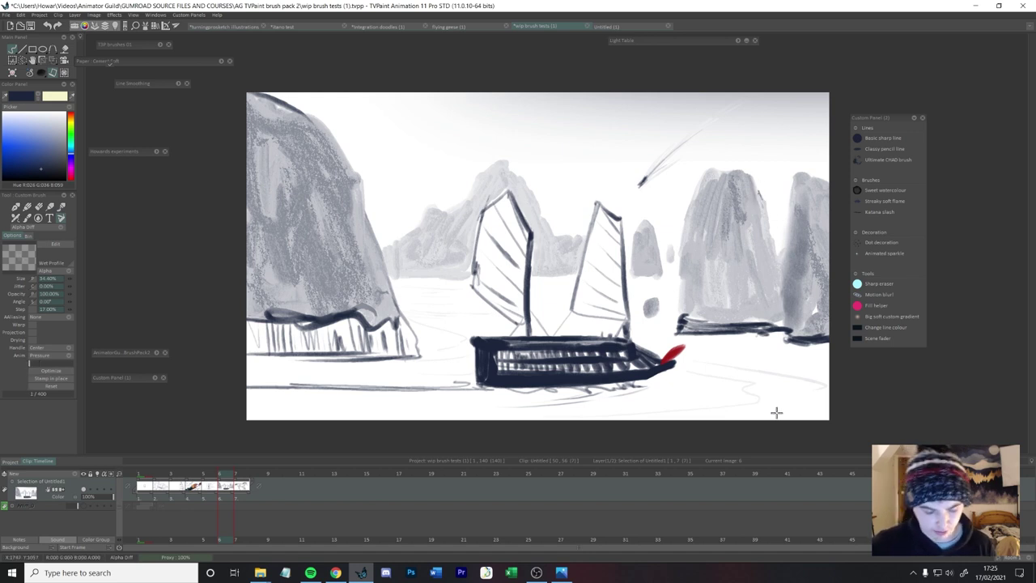
# Go to the running horse frame and try two zigzag strokes in front of the horse's legs, undoing each.
pyautogui.press('Right')
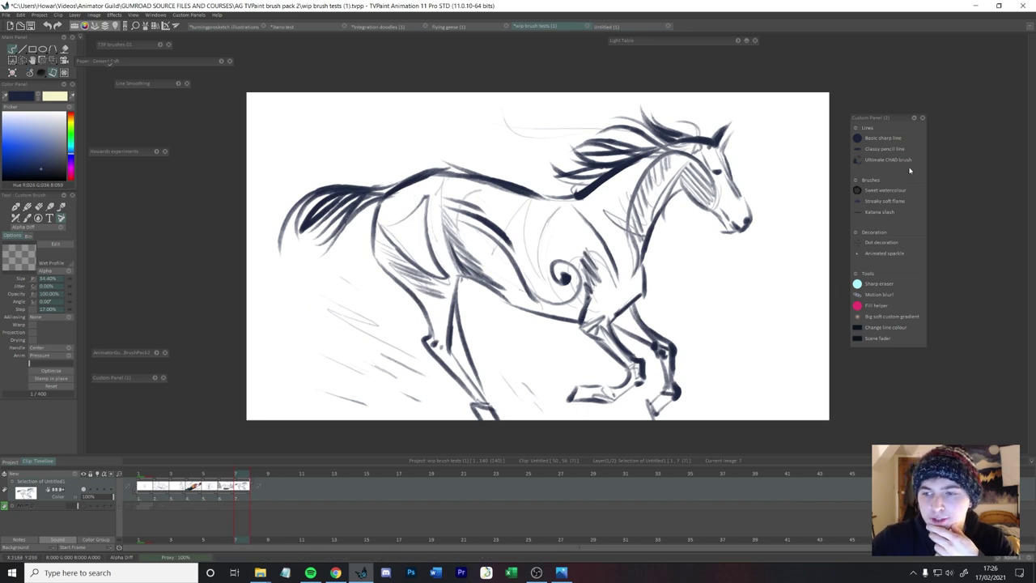
pyautogui.click(880, 140)
pyautogui.moveTo(815, 152); pyautogui.dragTo(705, 352)
pyautogui.hotkey('ctrl', 'z')
pyautogui.moveTo(771, 223)
pyautogui.mouseDown()
pyautogui.moveTo(728, 337)
pyautogui.moveTo(767, 282)
pyautogui.moveTo(726, 417)
pyautogui.mouseUp()
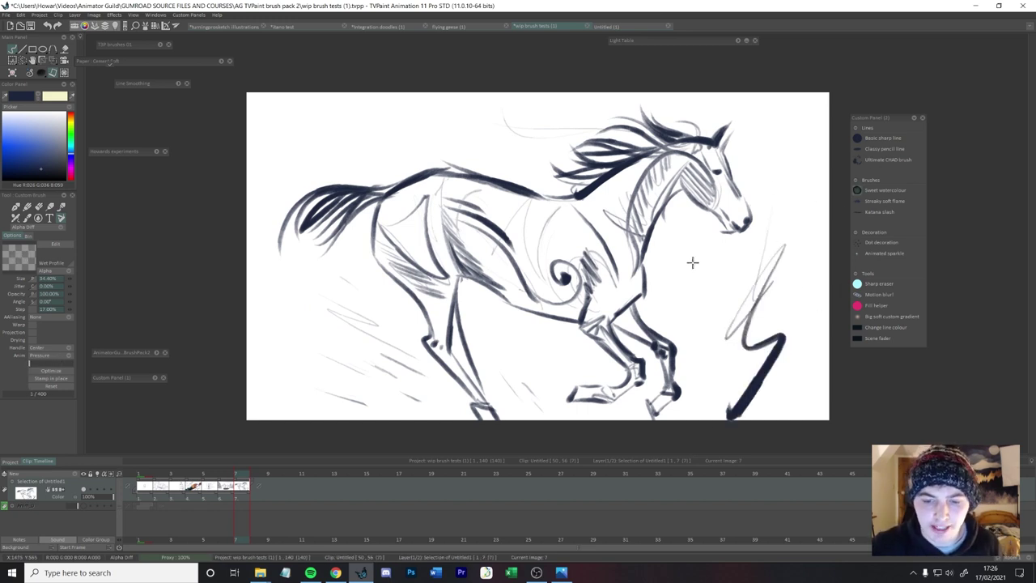
pyautogui.hotkey('ctrl', 'z')
# Enclose the horse's leading foreleg in a freehand selection and adjust it with a transform.
pyautogui.press('s')
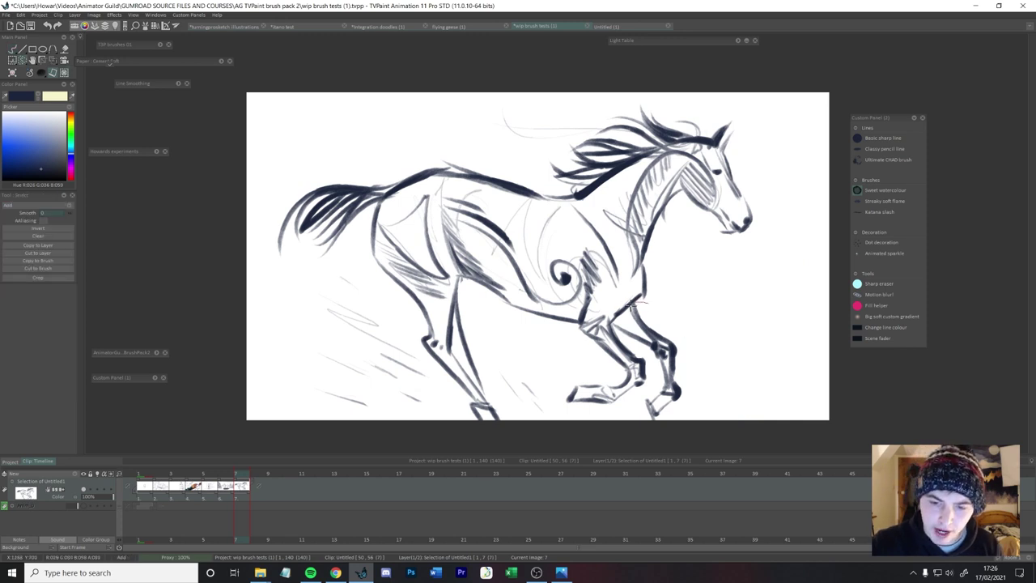
pyautogui.moveTo(668, 435)
pyautogui.mouseDown()
pyautogui.moveTo(710, 292)
pyautogui.moveTo(673, 288)
pyautogui.mouseUp()
pyautogui.press('t')
pyautogui.press('Return')
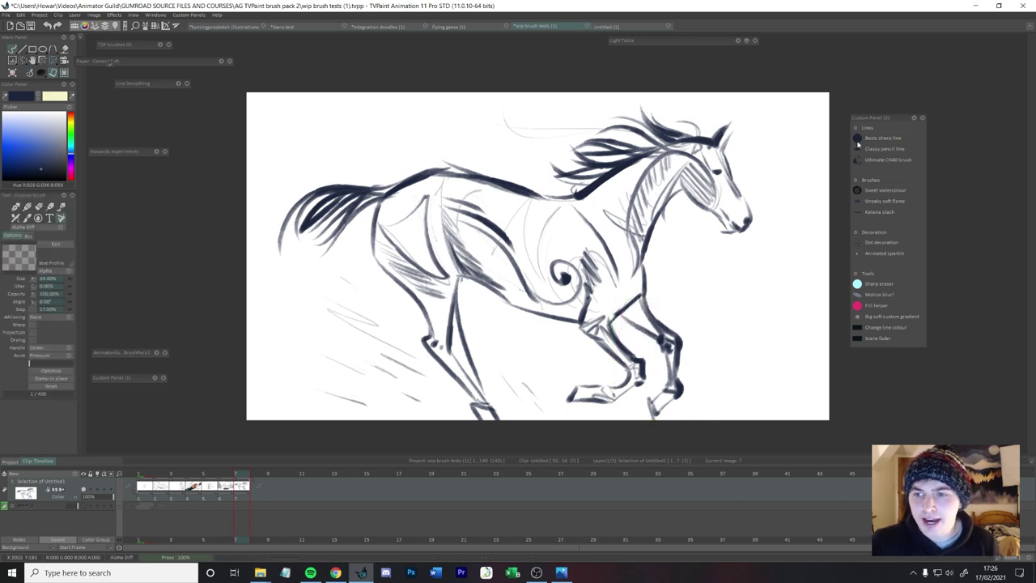
# Use the Streaky soft flame brush in the drawing's dark navy to paint flowing strands over the lower mane.
pyautogui.click(869, 141)
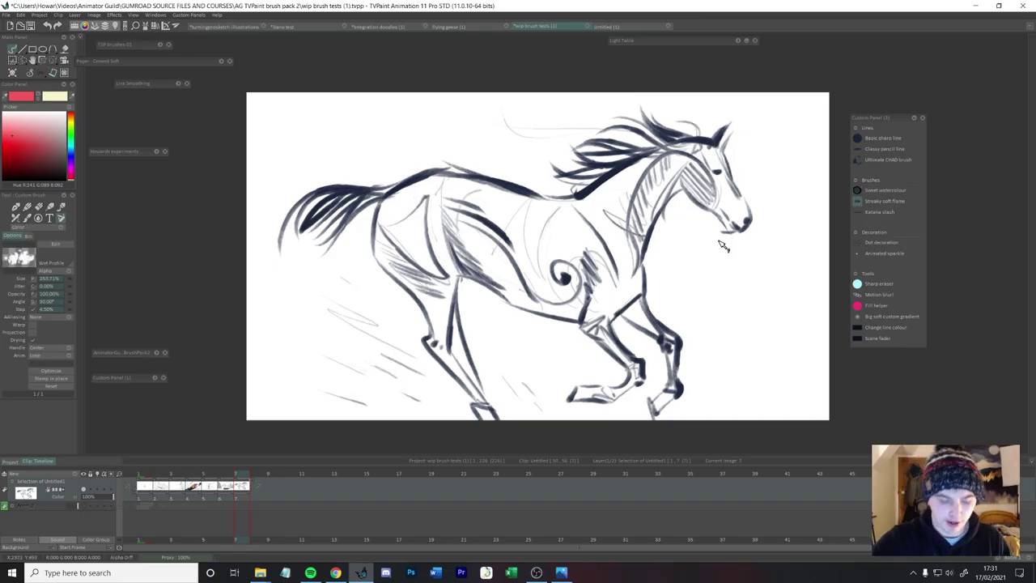
pyautogui.click(599, 186)
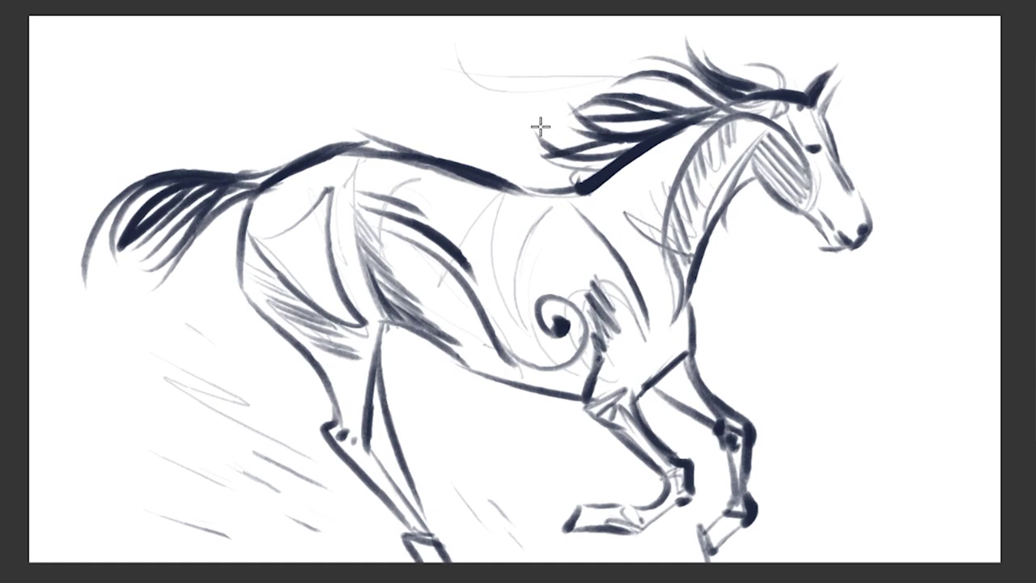
pyautogui.moveTo(539, 135)
pyautogui.mouseDown()
pyautogui.moveTo(554, 169)
pyautogui.moveTo(662, 103)
pyautogui.mouseUp()
pyautogui.hotkey('ctrl', 'z')
pyautogui.hotkey('ctrl', 'shift', 'z')
pyautogui.hotkey('ctrl', 'z')
pyautogui.hotkey('ctrl', 'shift', 'z')
pyautogui.moveTo(573, 105); pyautogui.dragTo(703, 72)
# Paint streaky strands along the upper edge of the mane, undoing the unwanted attempts.
pyautogui.moveTo(638, 74)
pyautogui.mouseDown()
pyautogui.moveTo(742, 115)
pyautogui.moveTo(750, 71)
pyautogui.mouseUp()
pyautogui.hotkey('ctrl', 'z')
pyautogui.moveTo(657, 61); pyautogui.dragTo(760, 88)
pyautogui.hotkey('ctrl', 'z')
pyautogui.moveTo(687, 40)
pyautogui.mouseDown()
pyautogui.moveTo(725, 97)
pyautogui.moveTo(754, 106)
pyautogui.mouseUp()
pyautogui.hotkey('ctrl', 'z')
pyautogui.hotkey('ctrl', 'z')
pyautogui.moveTo(681, 31)
pyautogui.mouseDown()
pyautogui.moveTo(733, 103)
pyautogui.moveTo(758, 106)
pyautogui.moveTo(739, 108)
pyautogui.moveTo(772, 88)
pyautogui.mouseUp()
pyautogui.hotkey('ctrl', 'z')
pyautogui.hotkey('ctrl', 'z')
pyautogui.moveTo(619, 64); pyautogui.dragTo(729, 85)
pyautogui.hotkey('ctrl', 'z')
pyautogui.hotkey('ctrl', 'shift', 'z')
# Add a tuft behind the horse's ear and fill in the mane close to the neck, undoing unwanted strokes.
pyautogui.moveTo(744, 48)
pyautogui.mouseDown()
pyautogui.moveTo(759, 70)
pyautogui.moveTo(780, 70)
pyautogui.moveTo(732, 57)
pyautogui.moveTo(760, 76)
pyautogui.moveTo(799, 49)
pyautogui.moveTo(779, 55)
pyautogui.moveTo(792, 64)
pyautogui.moveTo(759, 58)
pyautogui.moveTo(806, 65)
pyautogui.moveTo(784, 103)
pyautogui.mouseUp()
pyautogui.hotkey('ctrl', 'z')
pyautogui.moveTo(639, 86); pyautogui.dragTo(743, 123)
pyautogui.hotkey('ctrl', 'z')
pyautogui.moveTo(649, 86); pyautogui.dragTo(725, 115)
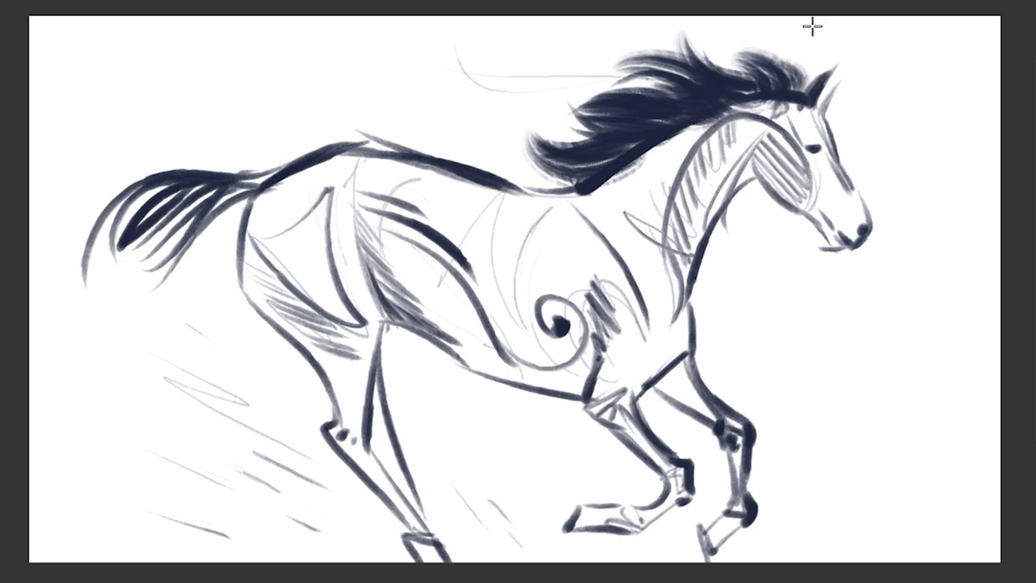
pyautogui.hotkey('ctrl', 'z')
pyautogui.hotkey('ctrl', 'z')
pyautogui.moveTo(659, 92); pyautogui.dragTo(728, 118)
# Paint a long streaky strand sweeping down from the tail's underside, undoing the first attempts.
pyautogui.moveTo(260, 184); pyautogui.dragTo(156, 258)
pyautogui.hotkey('ctrl', 'z')
pyautogui.moveTo(100, 337); pyautogui.dragTo(286, 171)
pyautogui.hotkey('ctrl', 'z')
pyautogui.moveTo(128, 310); pyautogui.dragTo(254, 199)
pyautogui.hotkey('ctrl', 'z')
pyautogui.moveTo(95, 323); pyautogui.dragTo(255, 174)
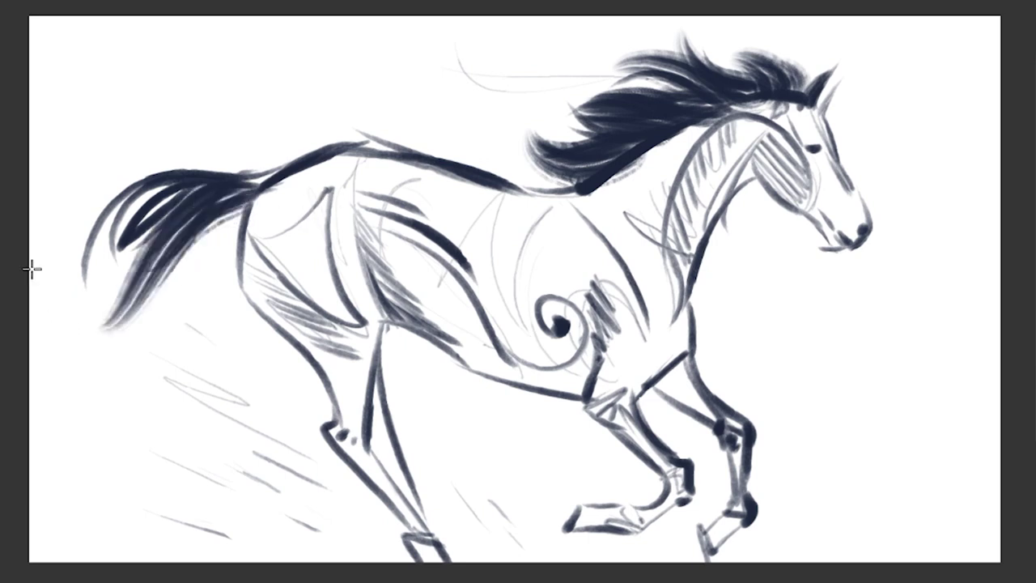
# Thicken the tail with long outer strands and add loose wisps trailing behind it.
pyautogui.moveTo(49, 327); pyautogui.dragTo(242, 182)
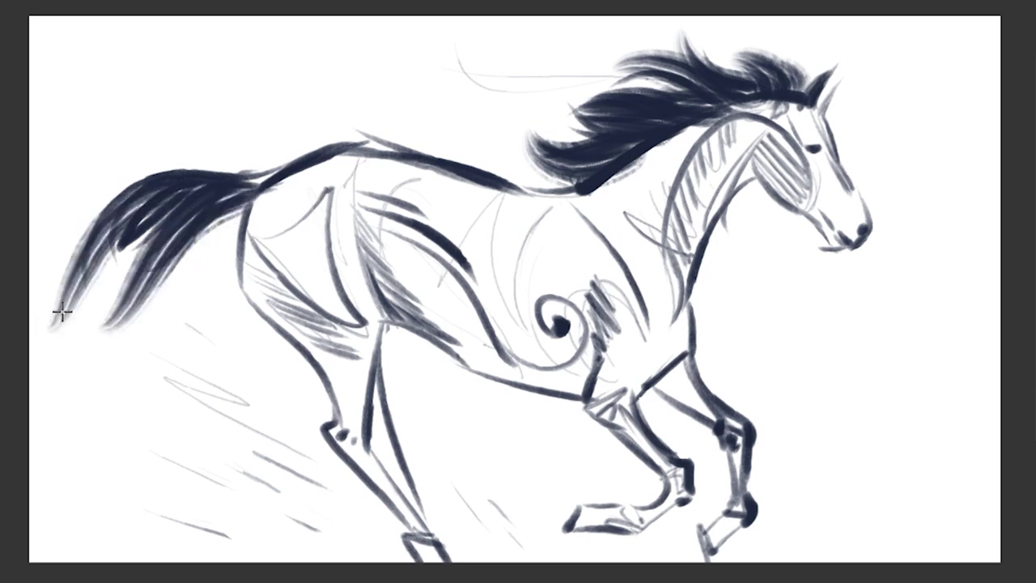
pyautogui.moveTo(62, 315); pyautogui.dragTo(236, 168)
pyautogui.moveTo(101, 292); pyautogui.dragTo(211, 184)
pyautogui.moveTo(67, 184); pyautogui.dragTo(217, 169)
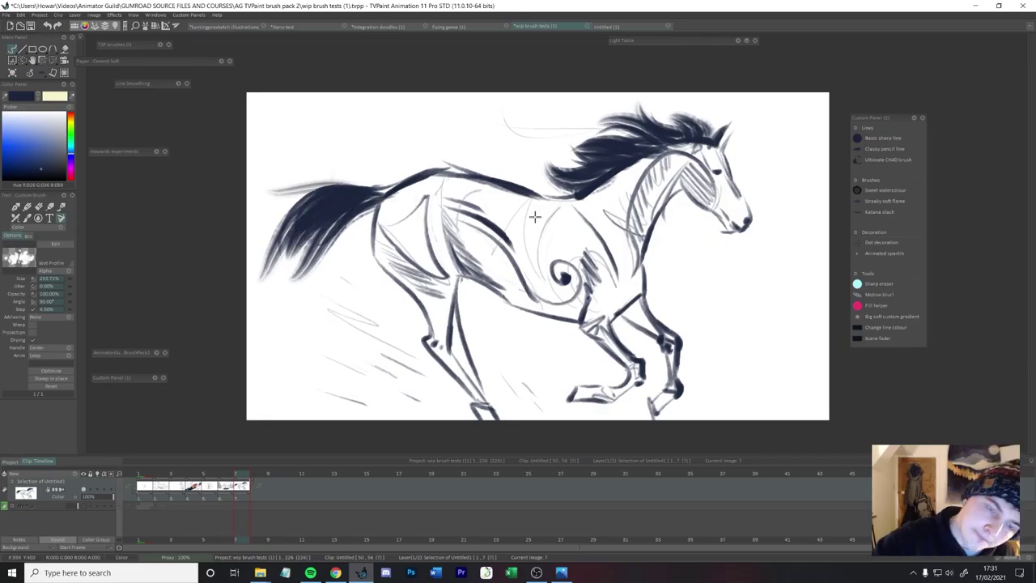
pyautogui.moveTo(317, 177); pyautogui.dragTo(378, 187)
pyautogui.moveTo(248, 196); pyautogui.dragTo(314, 209)
pyautogui.moveTo(251, 291); pyautogui.dragTo(305, 233)
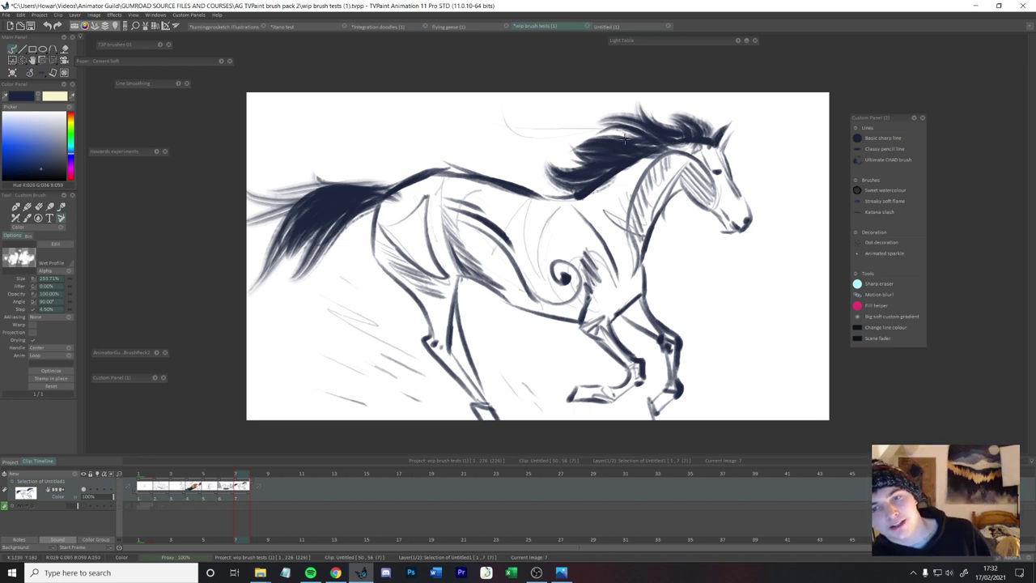
# Reduce the brush size to 179.51% and try long strokes flowing into the mane, undoing each.
pyautogui.moveTo(502, 123); pyautogui.dragTo(623, 146)
pyautogui.hotkey('ctrl', 'z')
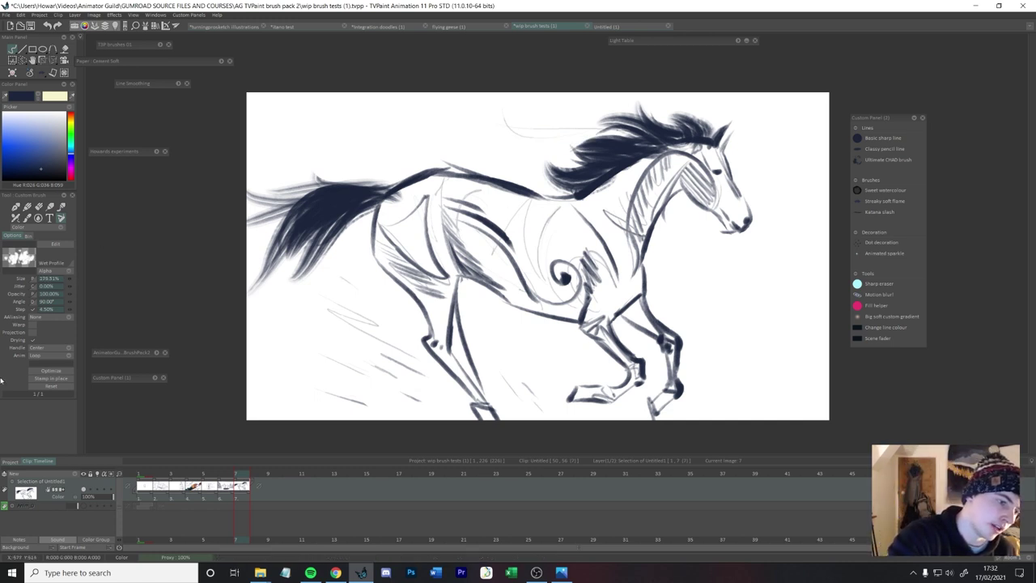
pyautogui.moveTo(469, 117); pyautogui.dragTo(647, 138)
pyautogui.hotkey('ctrl', 'z')
pyautogui.moveTo(463, 121); pyautogui.dragTo(689, 150)
pyautogui.hotkey('ctrl', 'z')
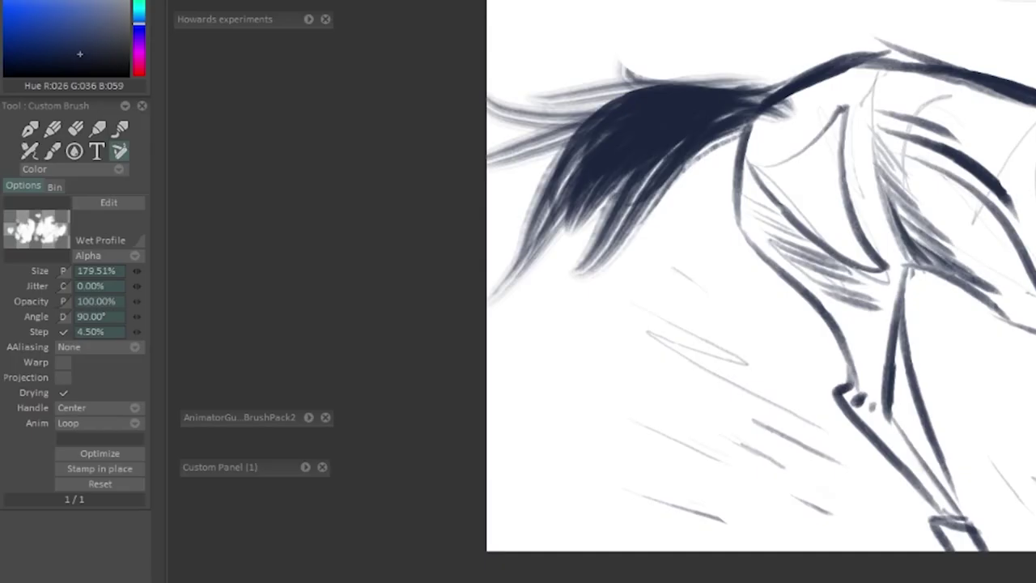
# Open the brush's Size pressure profile and try two long strokes above the horse's back, undoing each.
pyautogui.click(104, 254)
pyautogui.click(123, 288)
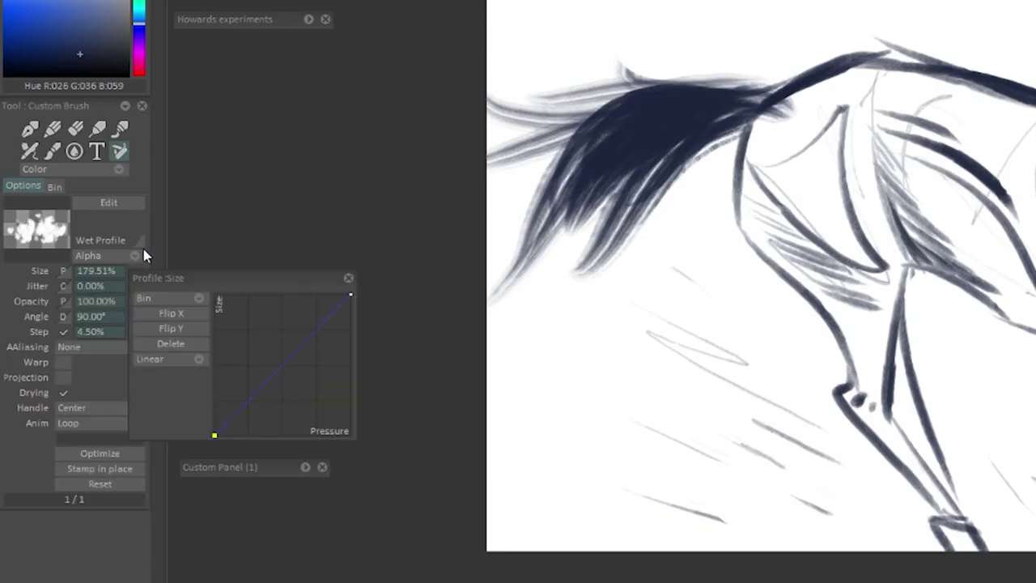
pyautogui.moveTo(291, 280)
pyautogui.mouseDown()
pyautogui.moveTo(543, 189)
pyautogui.moveTo(568, 205)
pyautogui.mouseUp()
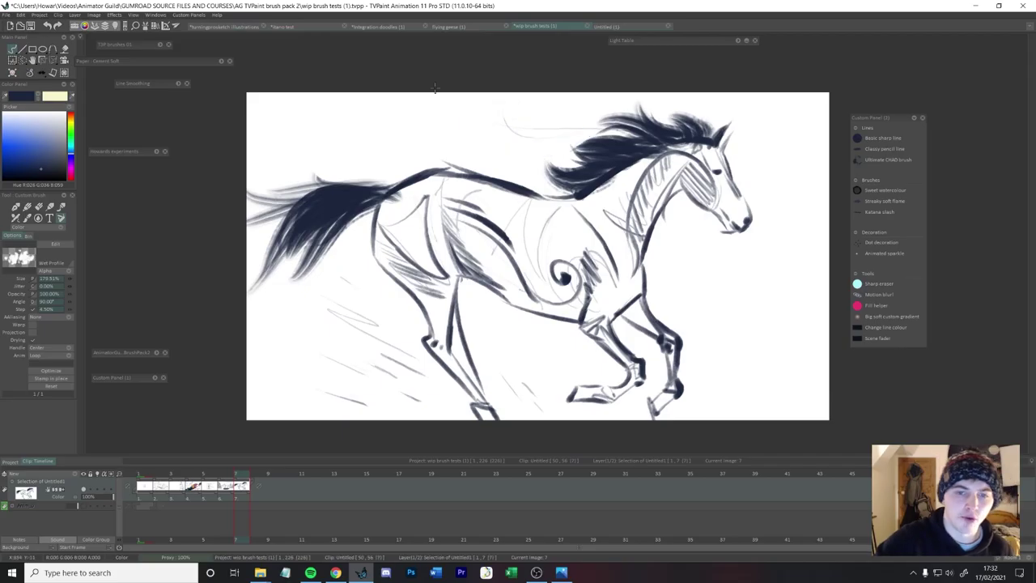
pyautogui.moveTo(333, 140); pyautogui.dragTo(581, 114)
pyautogui.hotkey('ctrl', 'z')
pyautogui.moveTo(352, 120); pyautogui.dragTo(516, 139)
pyautogui.hotkey('ctrl', 'z')
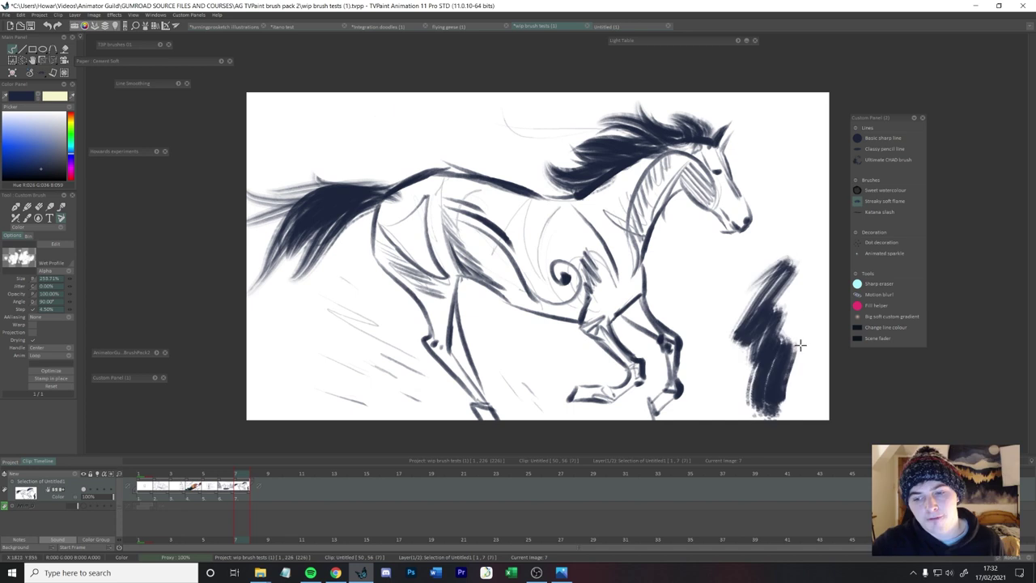
# Try zigzag, curved and spiral Streaky soft flame strokes in front of the horse's legs, undoing each.
pyautogui.hotkey('ctrl', 'z')
pyautogui.moveTo(793, 261)
pyautogui.mouseDown()
pyautogui.moveTo(740, 322)
pyautogui.moveTo(769, 403)
pyautogui.mouseUp()
pyautogui.hotkey('ctrl', 'z')
pyautogui.moveTo(792, 262); pyautogui.dragTo(765, 396)
pyautogui.hotkey('ctrl', 'z')
pyautogui.moveTo(752, 319); pyautogui.dragTo(812, 400)
pyautogui.hotkey('ctrl', 'z')
pyautogui.moveTo(709, 284); pyautogui.dragTo(749, 347)
pyautogui.hotkey('ctrl', 'z')
pyautogui.moveTo(732, 278); pyautogui.dragTo(773, 320)
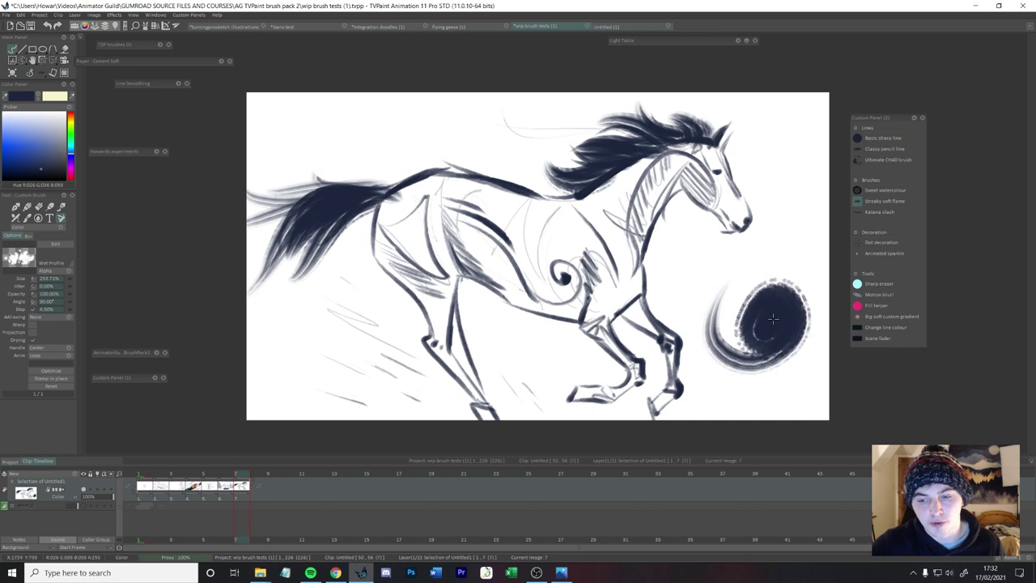
pyautogui.hotkey('ctrl', 'z')
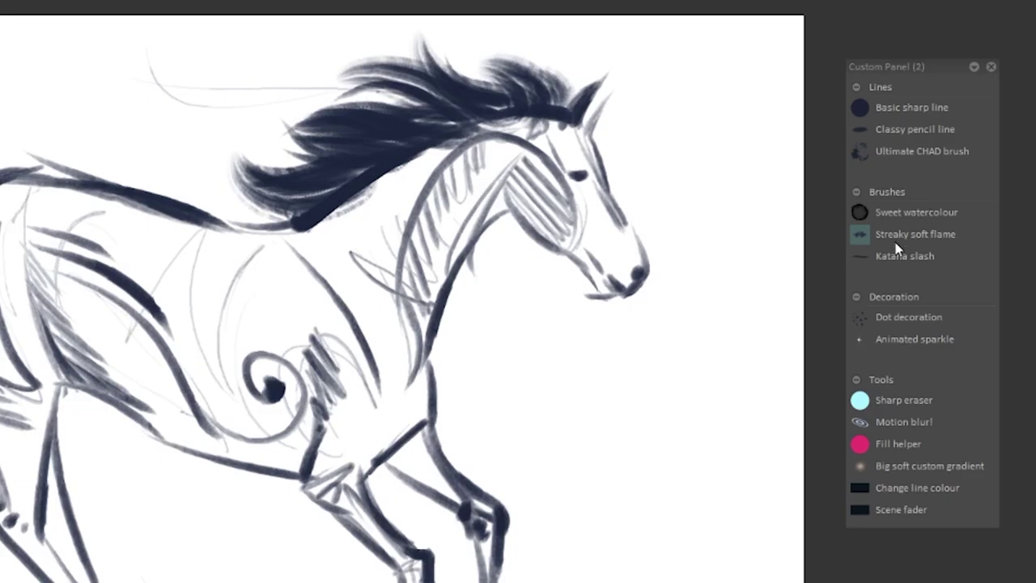
# Choose the Katana slash brush and try broad zigzag strokes on a blank frame, undoing each.
pyautogui.click(900, 255)
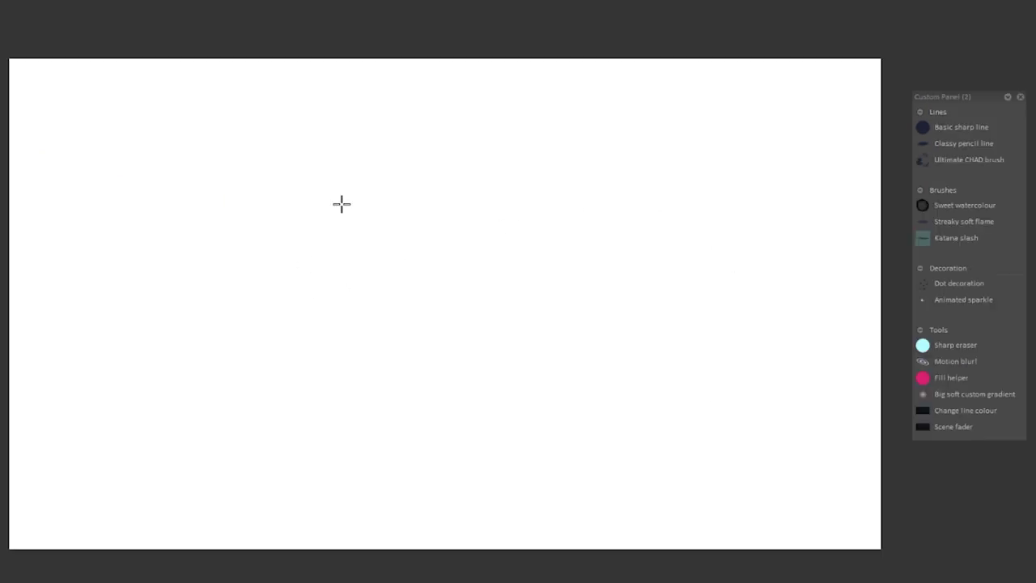
pyautogui.moveTo(283, 271)
pyautogui.mouseDown()
pyautogui.moveTo(440, 305)
pyautogui.moveTo(613, 180)
pyautogui.moveTo(543, 397)
pyautogui.moveTo(533, 490)
pyautogui.mouseUp()
pyautogui.hotkey('ctrl', 'z')
pyautogui.moveTo(324, 402)
pyautogui.mouseDown()
pyautogui.moveTo(124, 205)
pyautogui.moveTo(366, 370)
pyautogui.moveTo(507, 371)
pyautogui.mouseUp()
pyautogui.hotkey('ctrl', 'z')
pyautogui.moveTo(128, 332)
pyautogui.mouseDown()
pyautogui.moveTo(363, 324)
pyautogui.moveTo(620, 377)
pyautogui.moveTo(627, 495)
pyautogui.mouseUp()
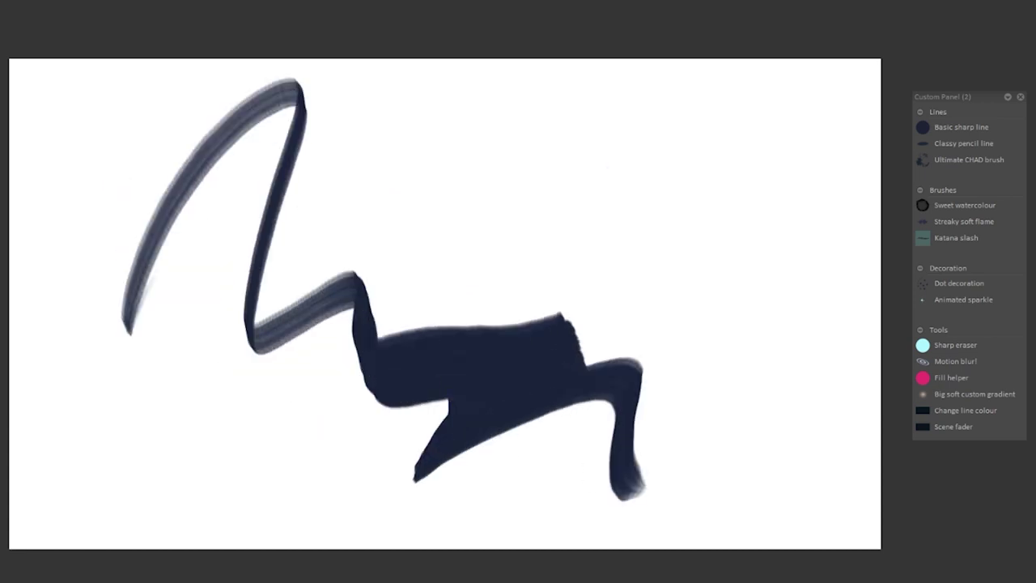
pyautogui.moveTo(526, 308)
pyautogui.mouseDown()
pyautogui.moveTo(615, 298)
pyautogui.moveTo(753, 402)
pyautogui.moveTo(715, 546)
pyautogui.mouseUp()
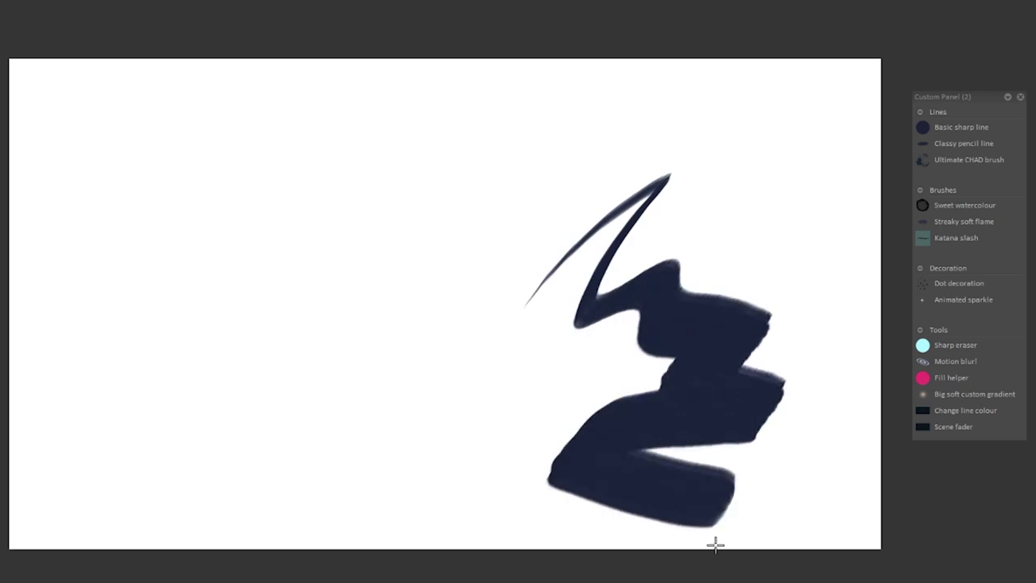
pyautogui.moveTo(456, 294)
pyautogui.mouseDown()
pyautogui.moveTo(593, 261)
pyautogui.moveTo(679, 269)
pyautogui.moveTo(665, 486)
pyautogui.mouseUp()
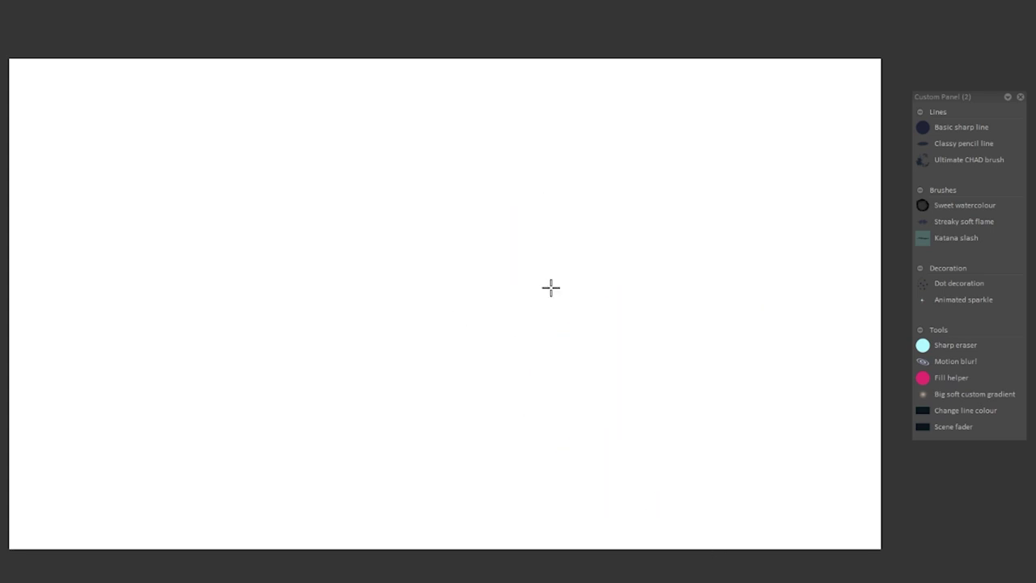
# Test the Katana slash brush with short slashes and a long winding stroke, and undo an extra stroke beside it.
pyautogui.moveTo(536, 190); pyautogui.dragTo(555, 278)
pyautogui.moveTo(612, 240); pyautogui.dragTo(648, 379)
pyautogui.moveTo(349, 172)
pyautogui.mouseDown()
pyautogui.moveTo(532, 382)
pyautogui.moveTo(514, 344)
pyautogui.moveTo(655, 319)
pyautogui.moveTo(710, 374)
pyautogui.mouseUp()
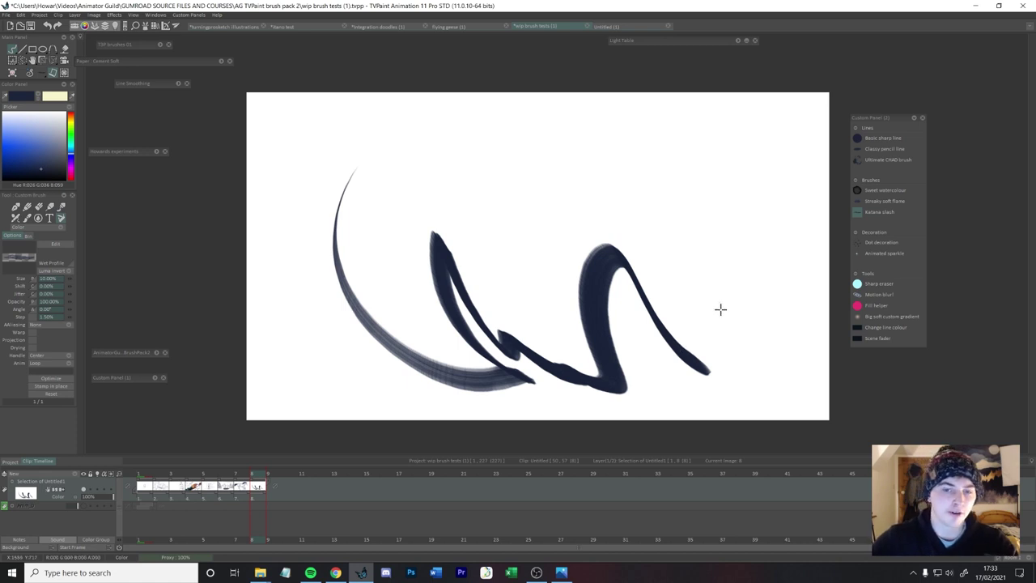
pyautogui.moveTo(729, 129)
pyautogui.mouseDown()
pyautogui.moveTo(729, 354)
pyautogui.moveTo(710, 374)
pyautogui.mouseUp()
pyautogui.hotkey('ctrl', 'z')
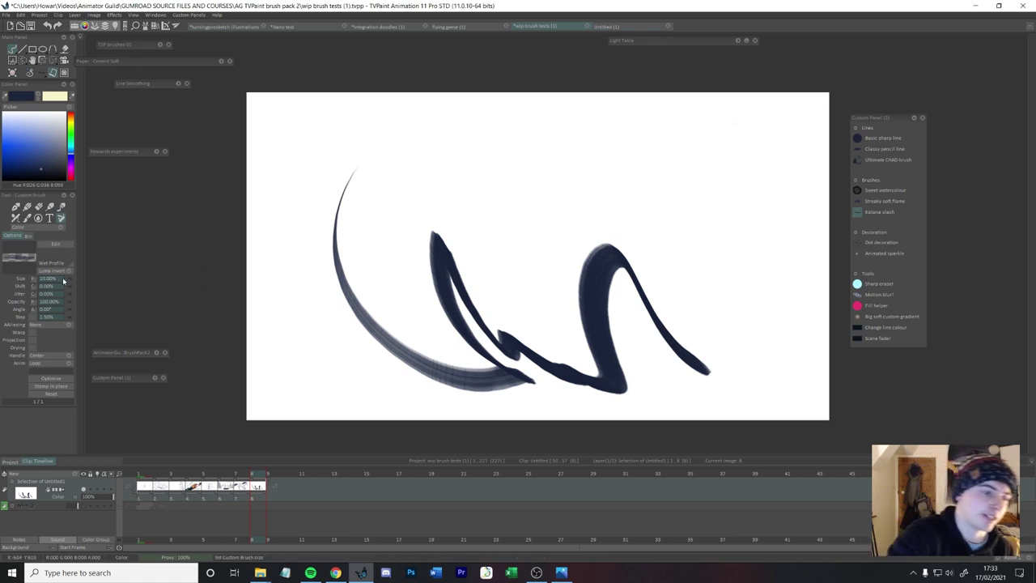
# Clear the winding test stroke and try large arched slashes in the middle of the canvas, undoing them.
pyautogui.moveTo(673, 194)
pyautogui.mouseDown()
pyautogui.moveTo(678, 265)
pyautogui.moveTo(531, 375)
pyautogui.mouseUp()
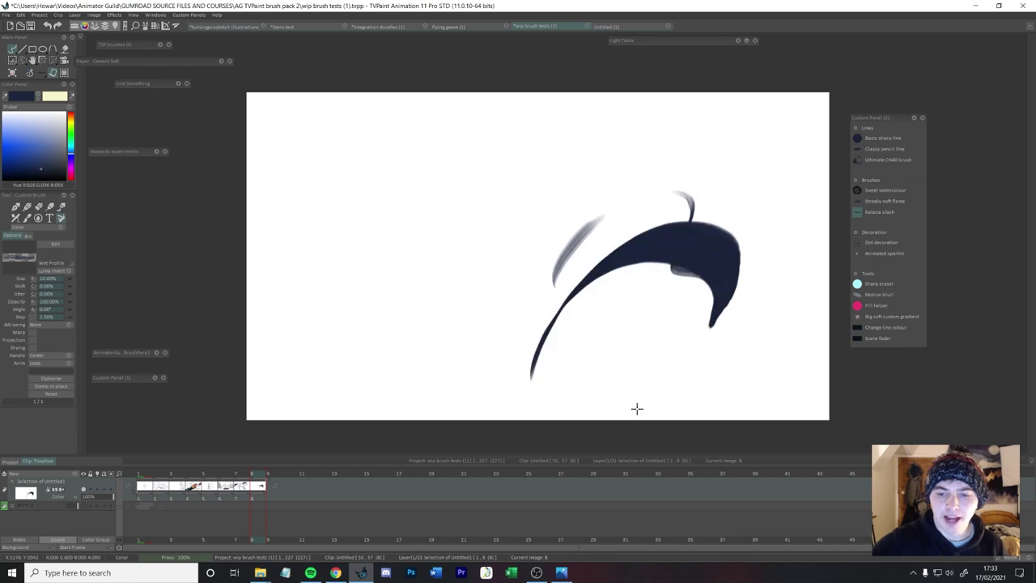
pyautogui.hotkey('ctrl', 'z')
pyautogui.hotkey('ctrl', 'z')
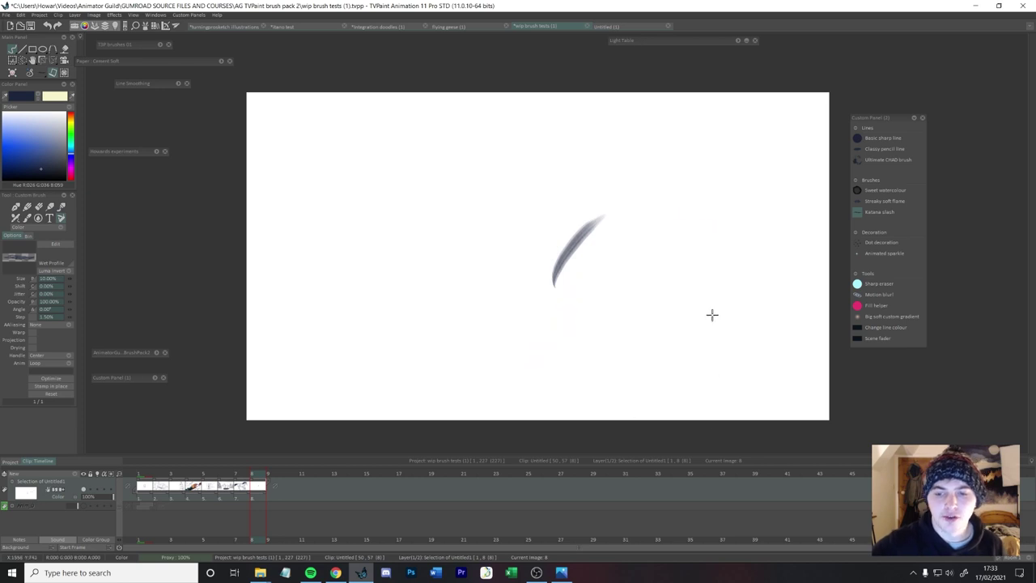
pyautogui.moveTo(492, 346)
pyautogui.mouseDown()
pyautogui.moveTo(763, 297)
pyautogui.moveTo(680, 381)
pyautogui.mouseUp()
pyautogui.hotkey('ctrl', 'z')
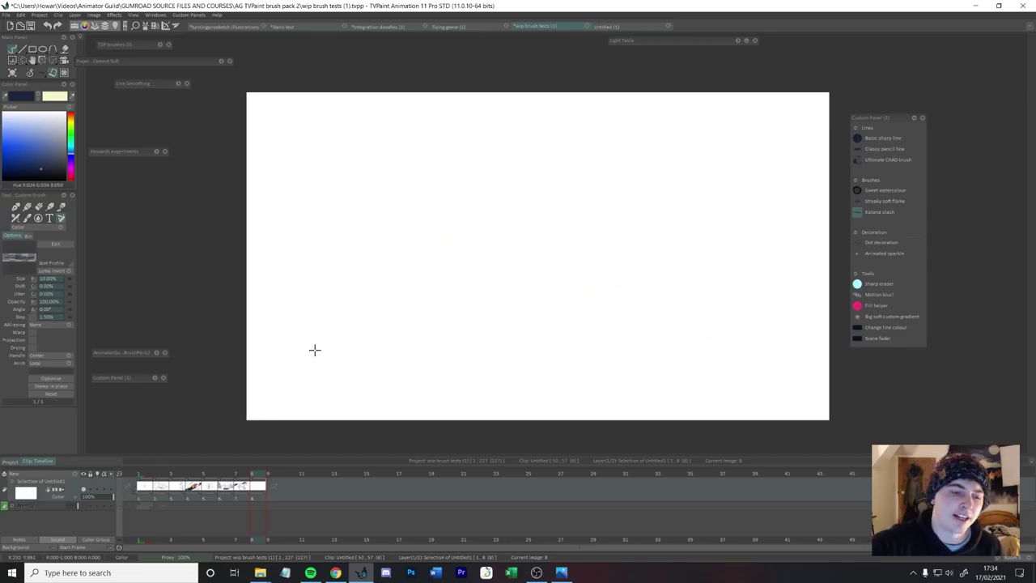
# Paint three tapering Katana slash arcs in a row across the middle of the canvas, removing the unwanted attempts.
pyautogui.moveTo(325, 317); pyautogui.dragTo(478, 314)
pyautogui.press('BackSpace')
pyautogui.moveTo(366, 288)
pyautogui.mouseDown()
pyautogui.moveTo(393, 267)
pyautogui.moveTo(509, 316)
pyautogui.mouseUp()
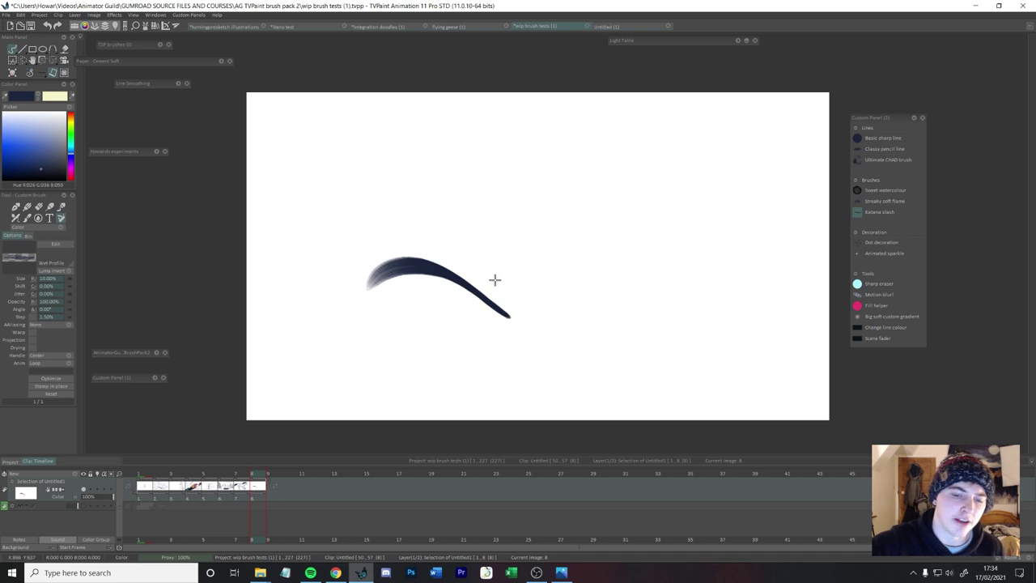
pyautogui.moveTo(468, 247); pyautogui.dragTo(618, 331)
pyautogui.moveTo(571, 259); pyautogui.dragTo(704, 329)
pyautogui.hotkey('ctrl', 'z')
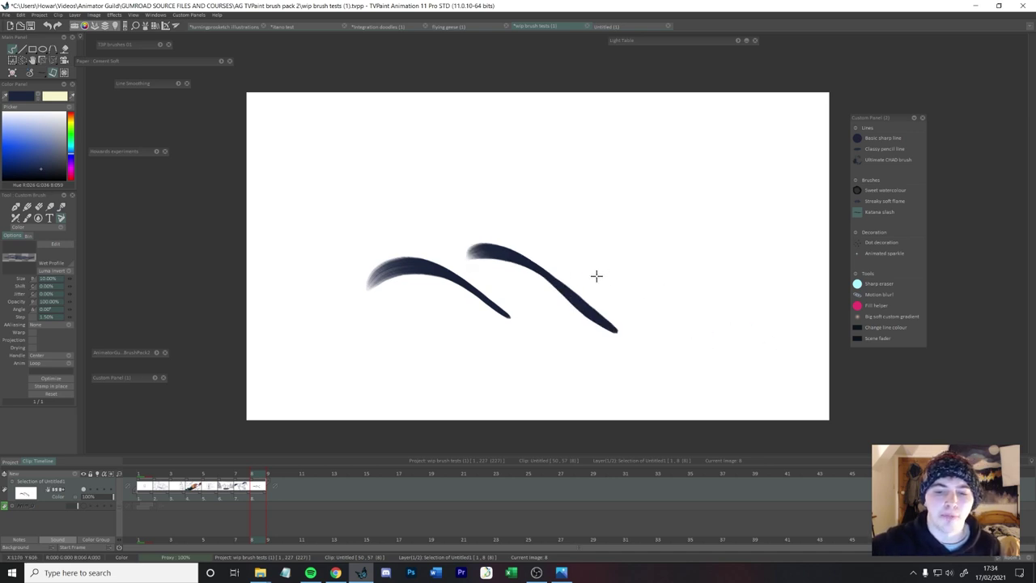
pyautogui.moveTo(586, 275); pyautogui.dragTo(744, 318)
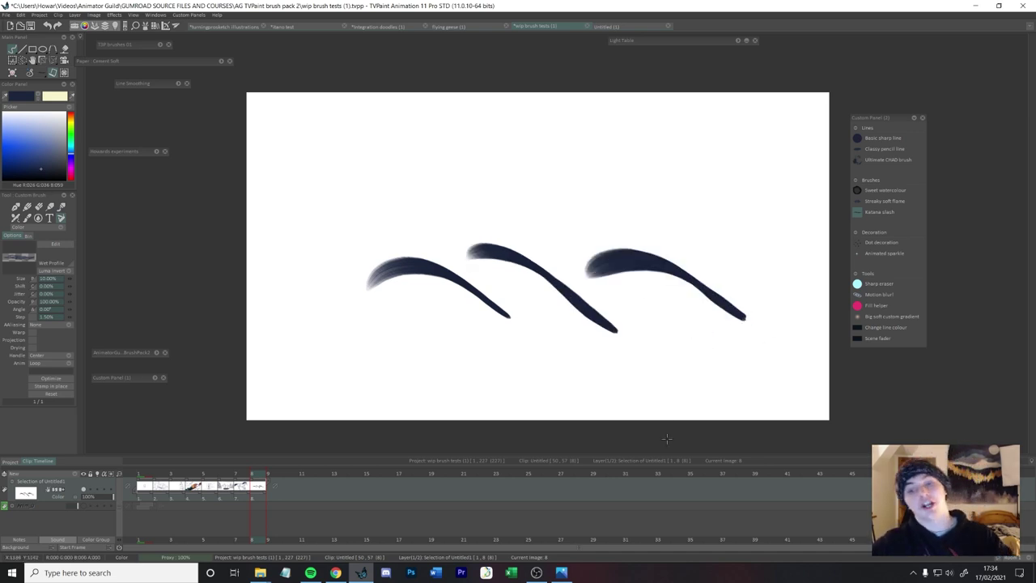
# Try two more Katana slash strokes above the row of arcs, undoing each.
pyautogui.moveTo(704, 198)
pyautogui.mouseDown()
pyautogui.moveTo(745, 199)
pyautogui.moveTo(769, 223)
pyautogui.moveTo(756, 251)
pyautogui.mouseUp()
pyautogui.hotkey('ctrl', 'z')
pyautogui.moveTo(537, 193); pyautogui.dragTo(676, 183)
pyautogui.hotkey('ctrl', 'z')
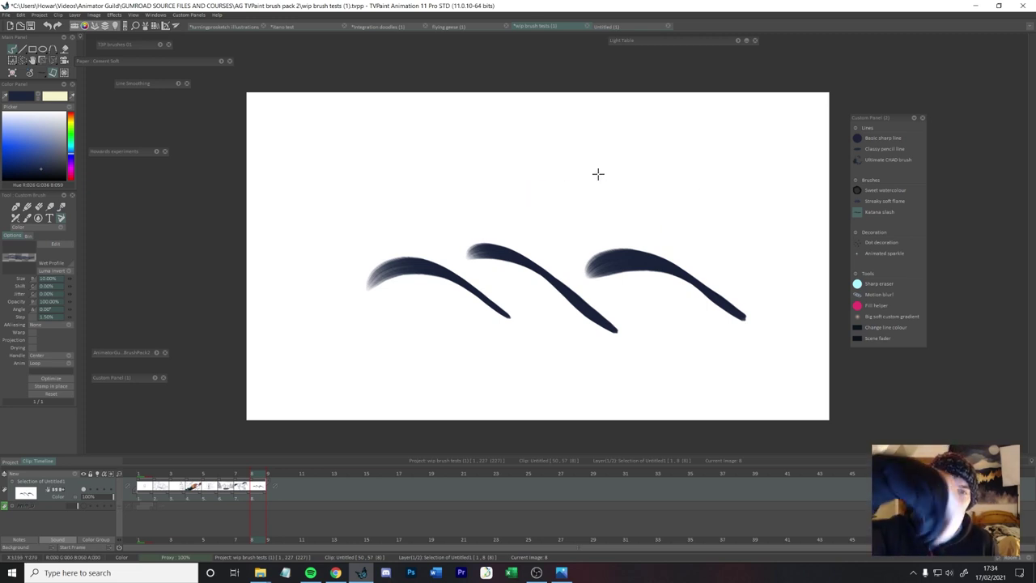
# Paint a large hooked Katana slash stroke in the canvas's upper-right area, removing the unwanted attempts.
pyautogui.moveTo(442, 190); pyautogui.dragTo(640, 201)
pyautogui.hotkey('ctrl', 'z')
pyautogui.moveTo(707, 243); pyautogui.dragTo(751, 158)
pyautogui.hotkey('ctrl', 'z')
pyautogui.moveTo(755, 293)
pyautogui.mouseDown()
pyautogui.moveTo(709, 277)
pyautogui.moveTo(761, 228)
pyautogui.mouseUp()
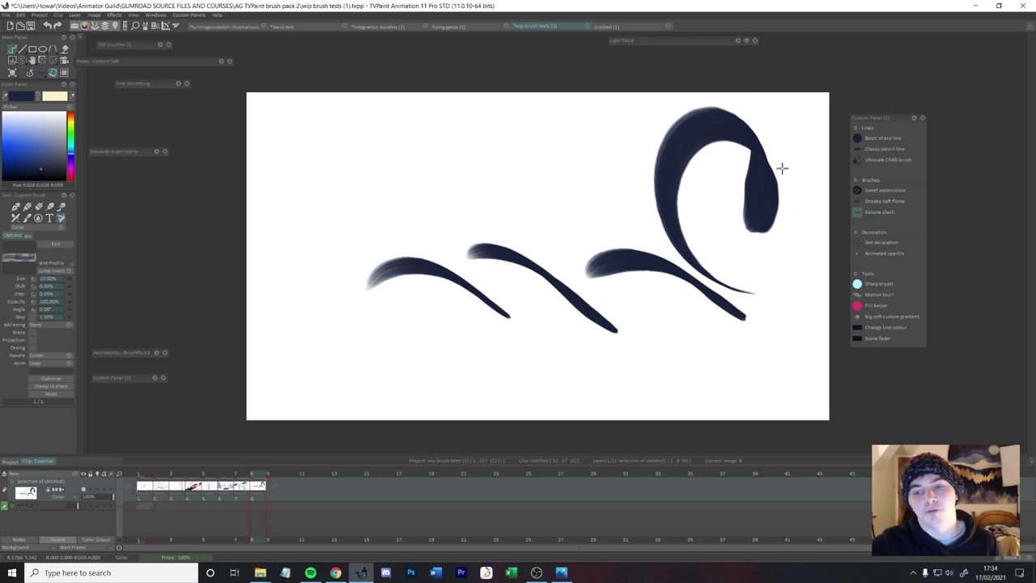
# Paint a long winding Katana slash stroke around the left arc, rising from the lower edge and ending above the middle arc.
pyautogui.moveTo(276, 174)
pyautogui.mouseDown()
pyautogui.moveTo(267, 261)
pyautogui.moveTo(618, 314)
pyautogui.mouseUp()
pyautogui.hotkey('ctrl', 'z')
pyautogui.moveTo(342, 164)
pyautogui.mouseDown()
pyautogui.moveTo(382, 409)
pyautogui.moveTo(680, 413)
pyautogui.mouseUp()
pyautogui.hotkey('ctrl', 'z')
pyautogui.moveTo(490, 380)
pyautogui.mouseDown()
pyautogui.moveTo(416, 189)
pyautogui.moveTo(536, 196)
pyautogui.mouseUp()
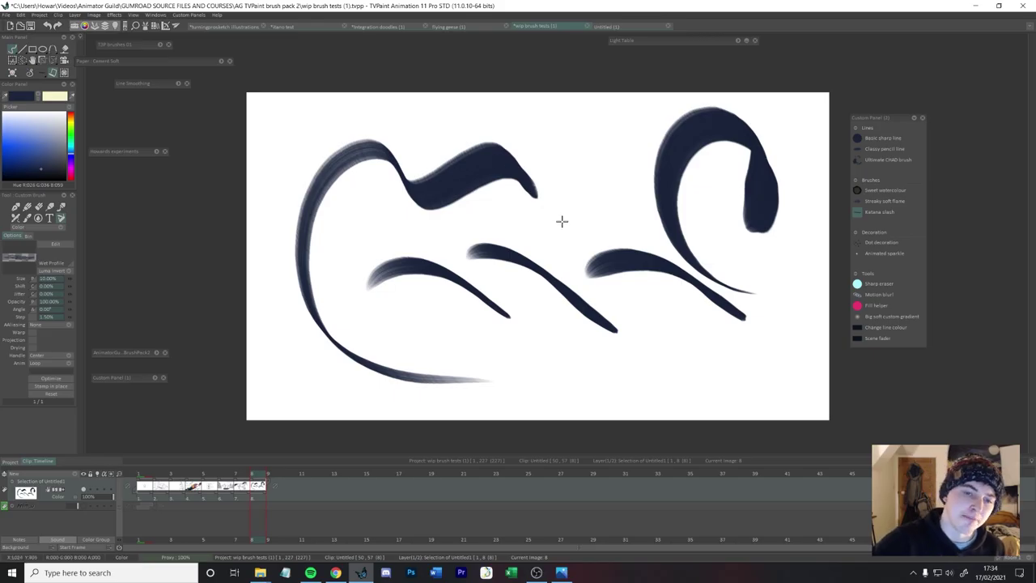
# Scribble dense overlapping Katana slash strokes over the centre of the canvas, undoing the first patch, and inspect their texture up close.
pyautogui.moveTo(501, 191); pyautogui.dragTo(466, 197)
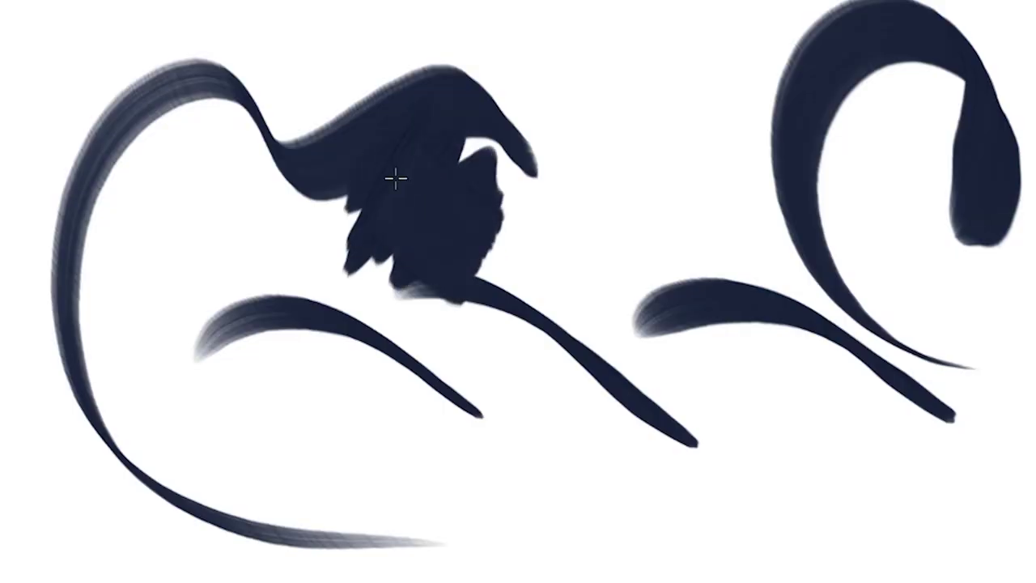
pyautogui.hotkey('ctrl', 'z')
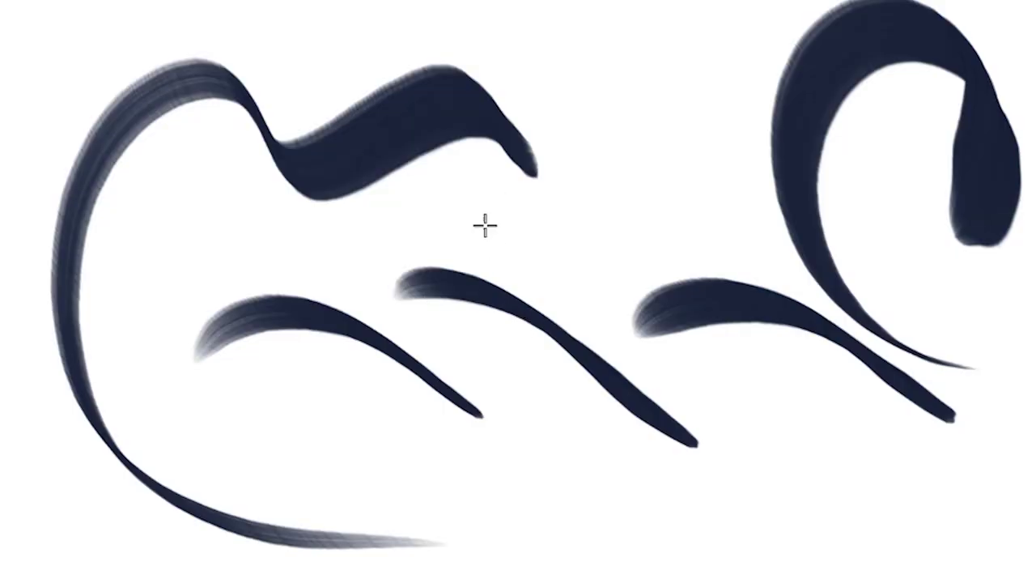
pyautogui.moveTo(377, 169)
pyautogui.mouseDown()
pyautogui.moveTo(486, 206)
pyautogui.moveTo(447, 240)
pyautogui.moveTo(546, 310)
pyautogui.moveTo(518, 270)
pyautogui.moveTo(582, 348)
pyautogui.moveTo(535, 384)
pyautogui.moveTo(620, 428)
pyautogui.moveTo(679, 477)
pyautogui.moveTo(531, 513)
pyautogui.moveTo(421, 363)
pyautogui.moveTo(393, 377)
pyautogui.moveTo(590, 504)
pyautogui.mouseUp()
pyautogui.hotkey('ctrl', '+')
pyautogui.hotkey('ctrl', '+')
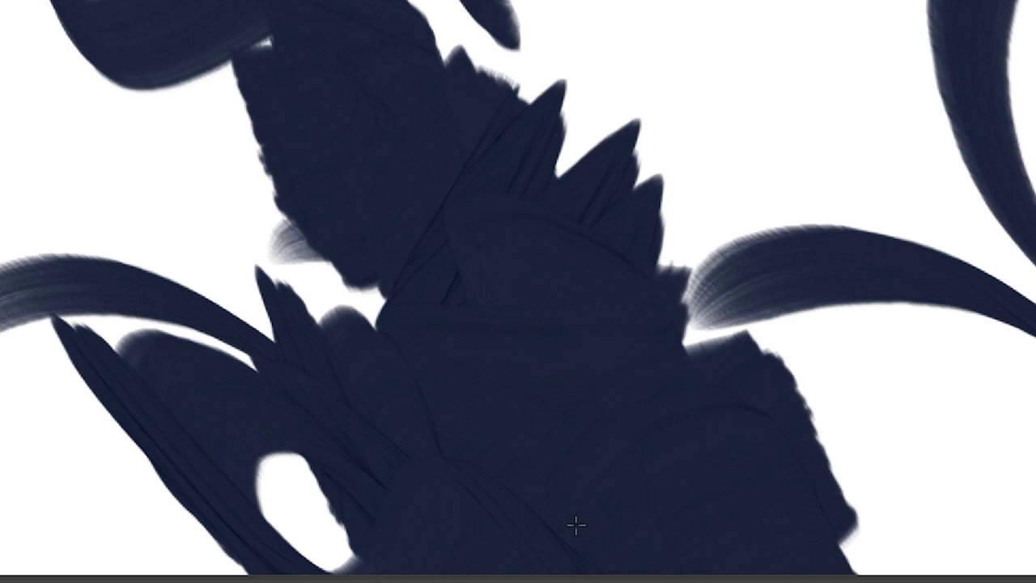
pyautogui.hotkey('ctrl', '-')
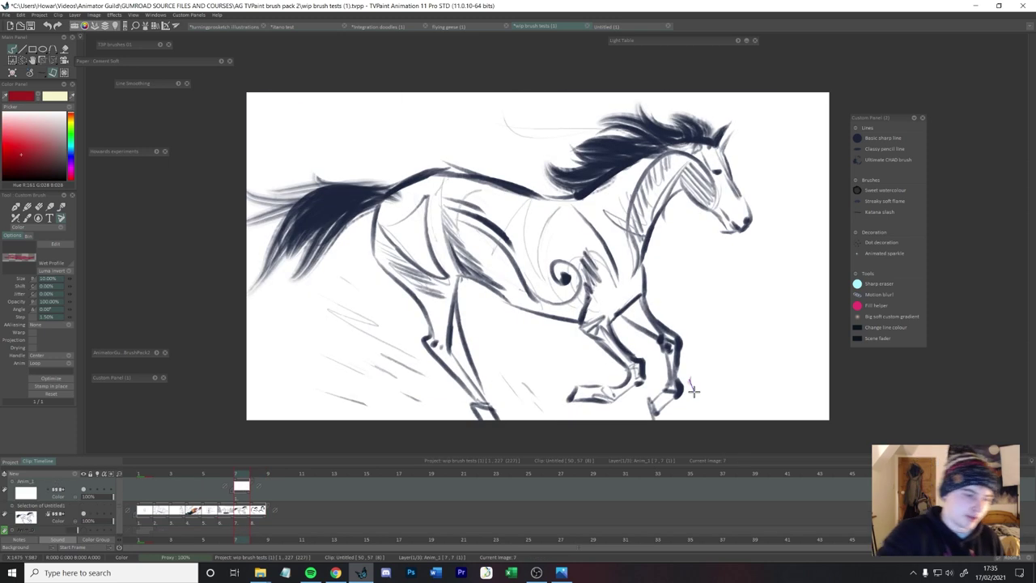
# Move the new layer beneath the horse drawing and paint a winding red Katana slash ribbon diagonally across it, undoing unwanted attempts.
pyautogui.moveTo(65, 484); pyautogui.dragTo(98, 517)
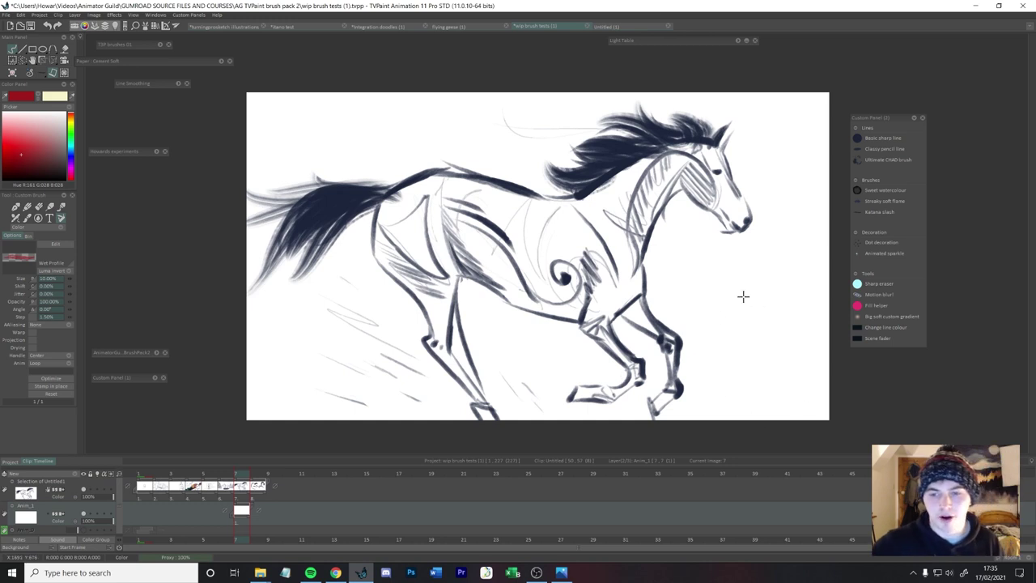
pyautogui.moveTo(773, 336)
pyautogui.mouseDown()
pyautogui.moveTo(729, 328)
pyautogui.moveTo(322, 149)
pyautogui.mouseUp()
pyautogui.hotkey('ctrl', 'z')
pyautogui.moveTo(330, 119)
pyautogui.mouseDown()
pyautogui.moveTo(416, 116)
pyautogui.moveTo(756, 351)
pyautogui.moveTo(738, 311)
pyautogui.mouseUp()
pyautogui.hotkey('ctrl', 'z')
pyautogui.moveTo(316, 147)
pyautogui.mouseDown()
pyautogui.moveTo(488, 134)
pyautogui.moveTo(738, 369)
pyautogui.moveTo(422, 150)
pyautogui.moveTo(781, 352)
pyautogui.mouseUp()
pyautogui.hotkey('ctrl', 'z')
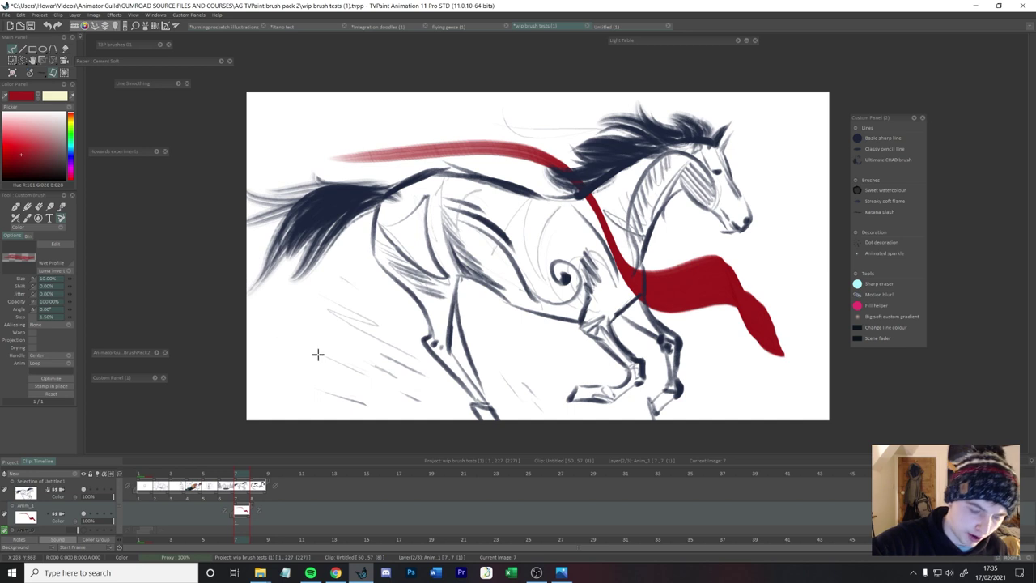
# Enlarge the brush to 33.20% and paint a broad red ribbon below the horse's tail, undoing the first attempt.
pyautogui.moveTo(243, 293); pyautogui.dragTo(487, 454)
pyautogui.hotkey('ctrl', 'z')
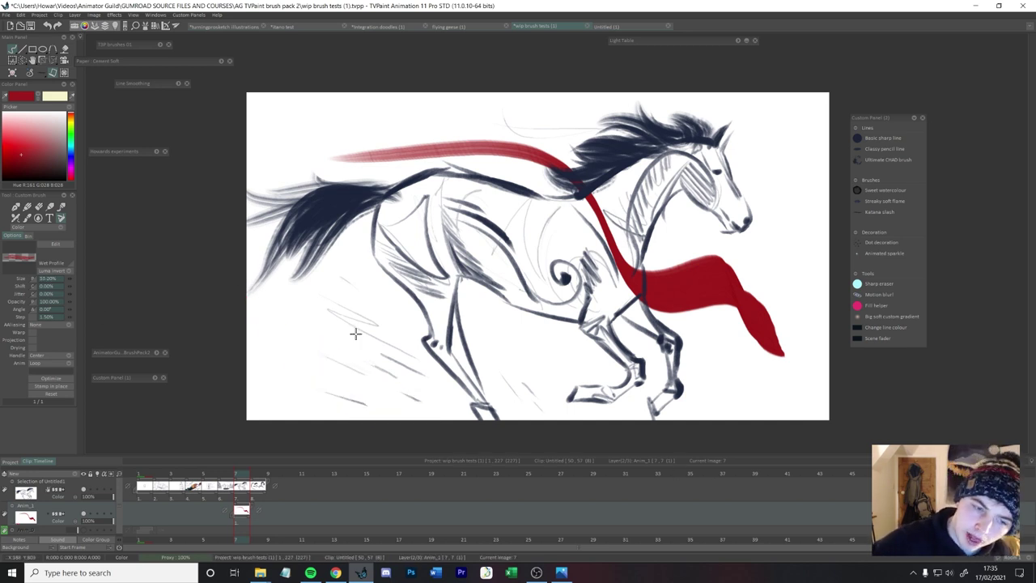
pyautogui.moveTo(425, 416); pyautogui.dragTo(153, 250)
# Add a layer and mask the red ribbon with white where it crosses the horse's body, undoing the extra thin red stroke.
pyautogui.hotkey('shift', 'n')
pyautogui.click(765, 267)
pyautogui.moveTo(616, 220)
pyautogui.mouseDown()
pyautogui.moveTo(592, 203)
pyautogui.moveTo(631, 200)
pyautogui.moveTo(615, 244)
pyautogui.moveTo(625, 274)
pyautogui.moveTo(627, 192)
pyautogui.moveTo(641, 221)
pyautogui.moveTo(615, 232)
pyautogui.moveTo(617, 263)
pyautogui.mouseUp()
pyautogui.hotkey('ctrl', 'z')
pyautogui.hotkey('ctrl', 'z')
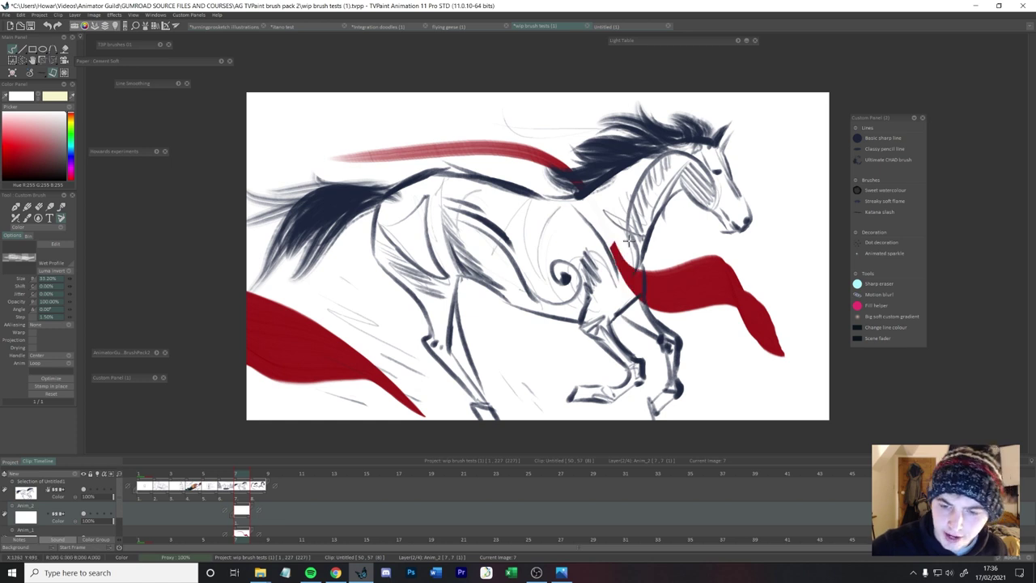
pyautogui.hotkey('ctrl', 'y')
pyautogui.press('-')
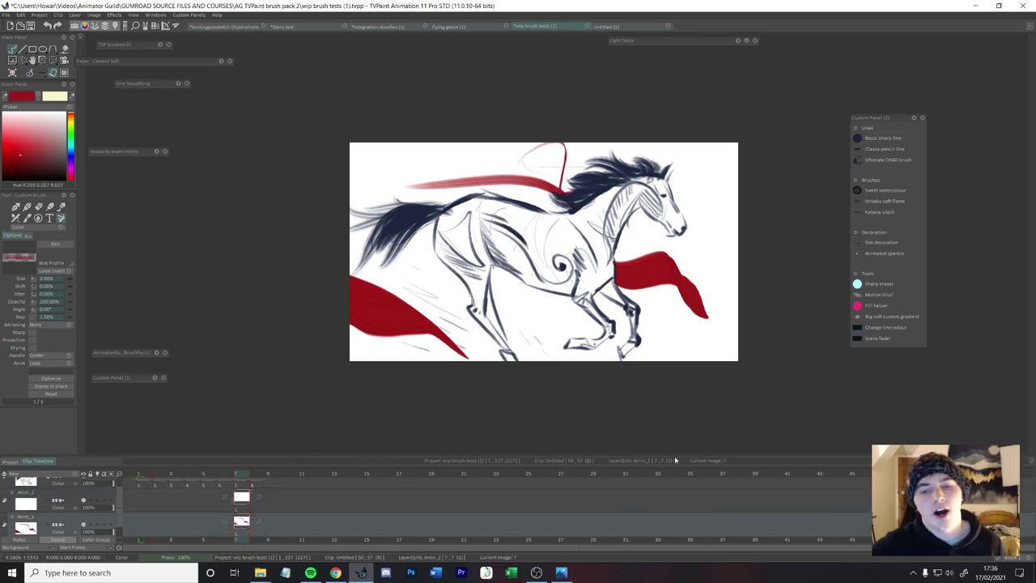
pyautogui.hotkey('ctrl', 'z')
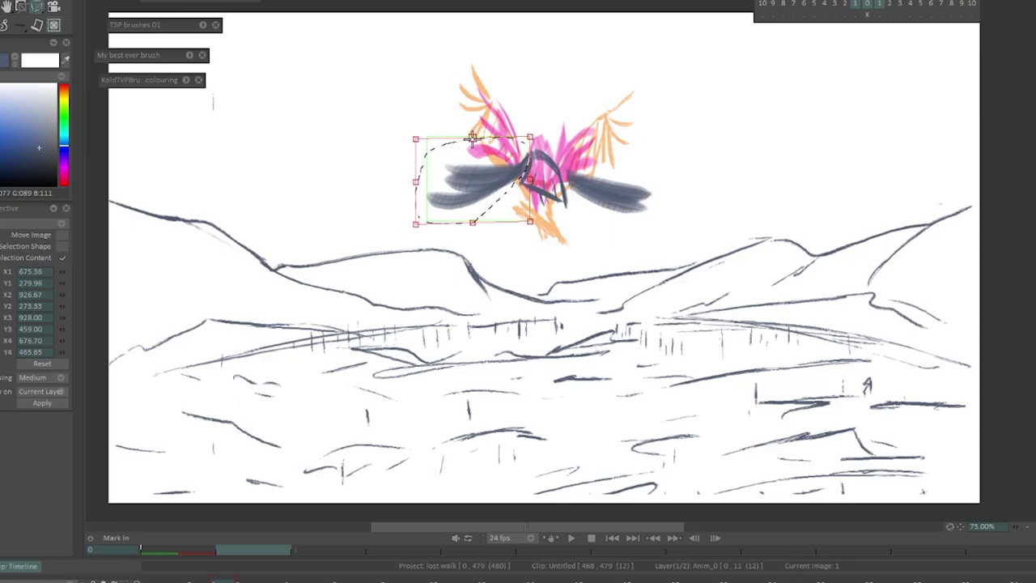
# Apply the transform to the bird's left dark wing in the lost walk project, and transform the wing again.
pyautogui.press('Return')
pyautogui.press('b')
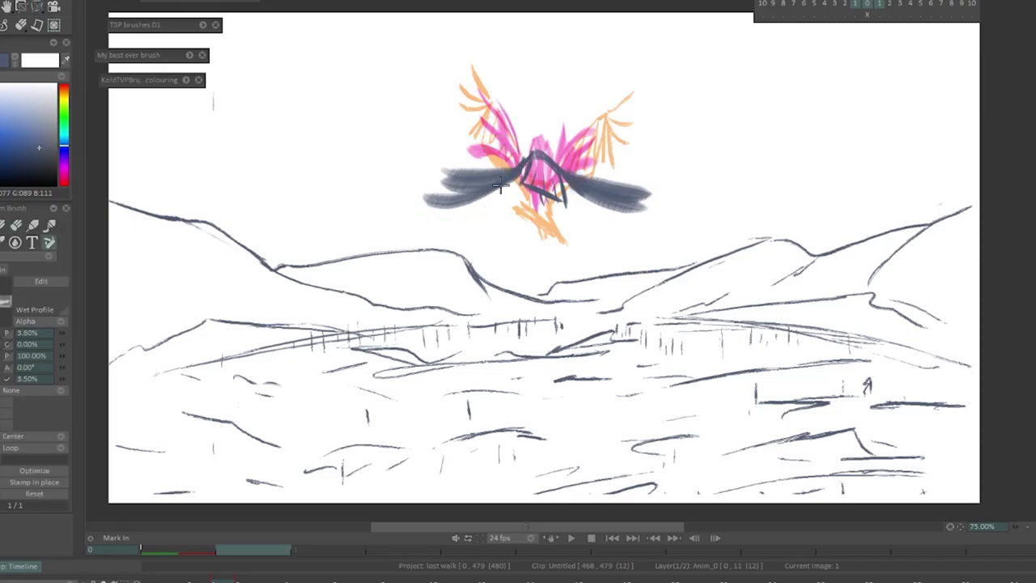
pyautogui.hotkey('ctrl', 't')
pyautogui.moveTo(504, 208); pyautogui.dragTo(518, 202)
pyautogui.press('Return')
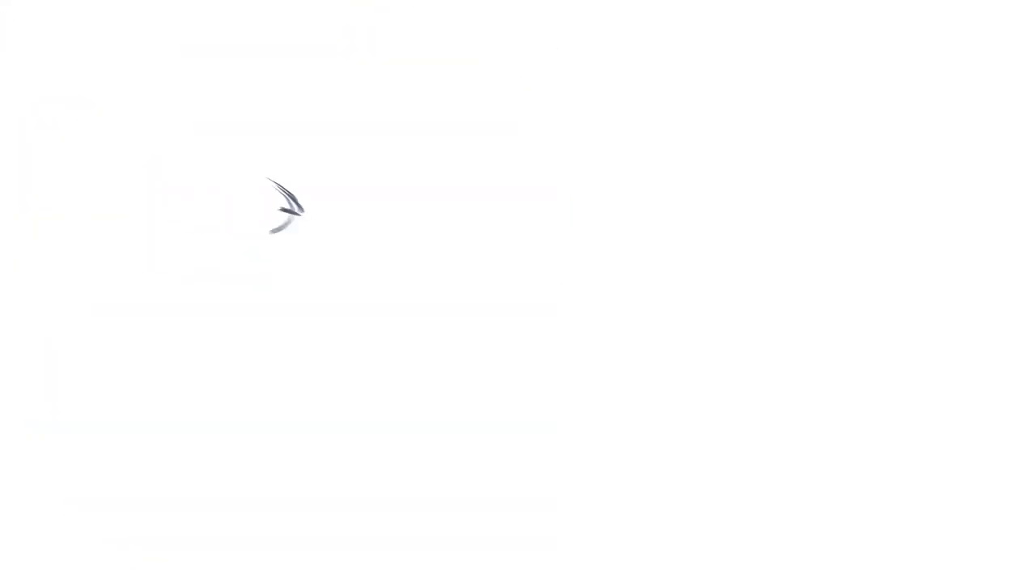
# Clear the stray red loop above the horse and trace a freehand selection around the horse's body and legs.
pyautogui.moveTo(414, 98)
pyautogui.mouseDown()
pyautogui.moveTo(508, 144)
pyautogui.moveTo(427, 139)
pyautogui.moveTo(425, 93)
pyautogui.mouseUp()
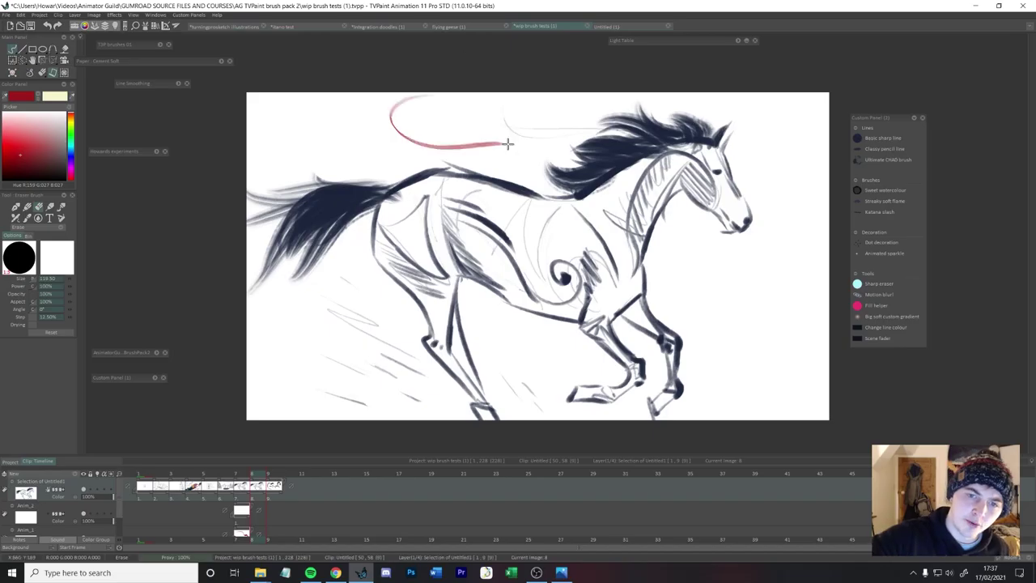
pyautogui.press('b')
pyautogui.press('s')
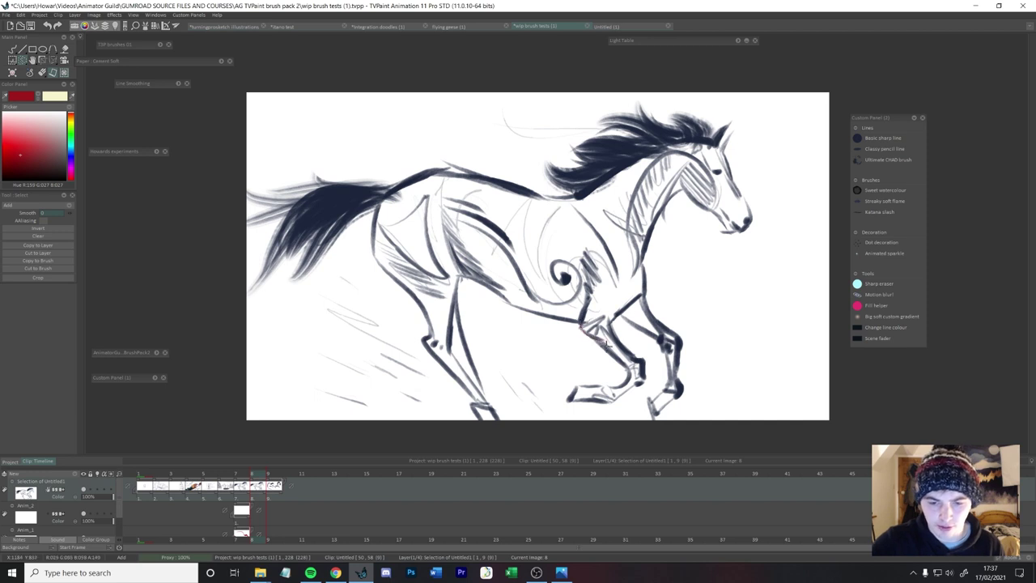
pyautogui.moveTo(630, 365)
pyautogui.mouseDown()
pyautogui.moveTo(623, 382)
pyautogui.moveTo(574, 395)
pyautogui.moveTo(676, 405)
pyautogui.moveTo(647, 291)
pyautogui.moveTo(748, 217)
pyautogui.moveTo(534, 182)
pyautogui.moveTo(380, 243)
pyautogui.moveTo(485, 291)
pyautogui.mouseUp()
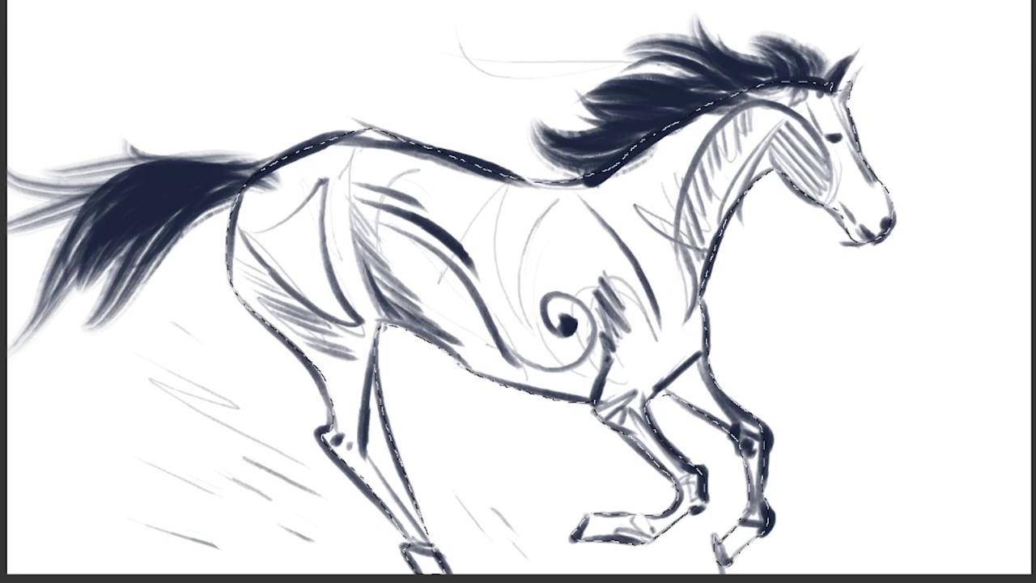
# Fill the selected horse with red Katana slash strokes, undoing the first attempt.
pyautogui.moveTo(518, 197)
pyautogui.mouseDown()
pyautogui.moveTo(712, 340)
pyautogui.moveTo(613, 289)
pyautogui.moveTo(693, 499)
pyautogui.mouseUp()
pyautogui.hotkey('ctrl', 'z')
pyautogui.moveTo(330, 401)
pyautogui.mouseDown()
pyautogui.moveTo(441, 525)
pyautogui.moveTo(423, 416)
pyautogui.moveTo(348, 288)
pyautogui.moveTo(551, 356)
pyautogui.moveTo(566, 235)
pyautogui.moveTo(672, 356)
pyautogui.moveTo(704, 145)
pyautogui.moveTo(730, 250)
pyautogui.moveTo(866, 214)
pyautogui.moveTo(833, 162)
pyautogui.moveTo(767, 206)
pyautogui.moveTo(603, 275)
pyautogui.moveTo(599, 380)
pyautogui.moveTo(671, 141)
pyautogui.moveTo(620, 342)
pyautogui.moveTo(437, 259)
pyautogui.moveTo(429, 323)
pyautogui.moveTo(332, 287)
pyautogui.moveTo(348, 381)
pyautogui.moveTo(423, 465)
pyautogui.moveTo(326, 438)
pyautogui.moveTo(472, 573)
pyautogui.mouseUp()
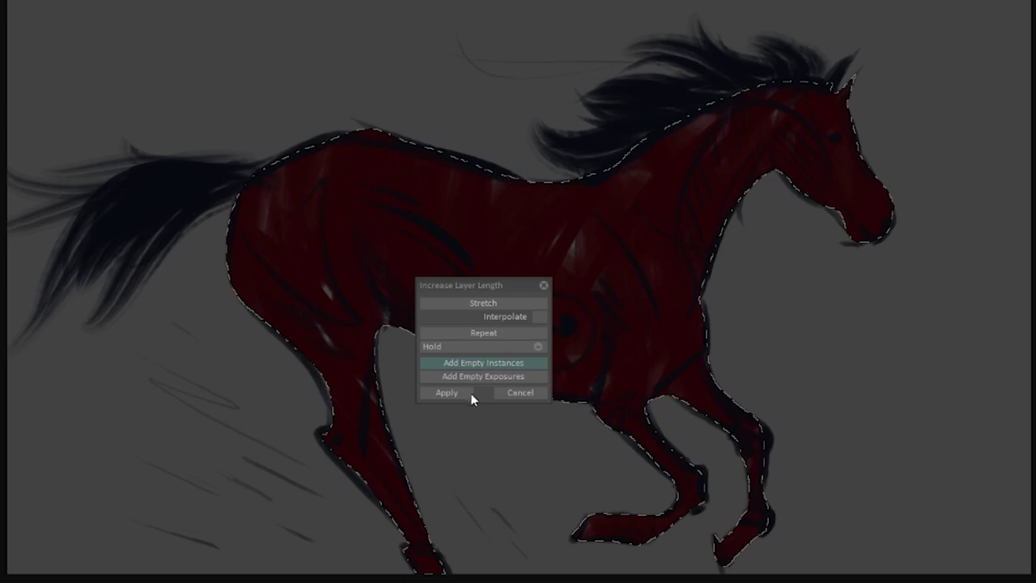
# Extend the red layer with empty instances and paint overlapping red strokes inside the horse selection for the next frame.
pyautogui.click(453, 394)
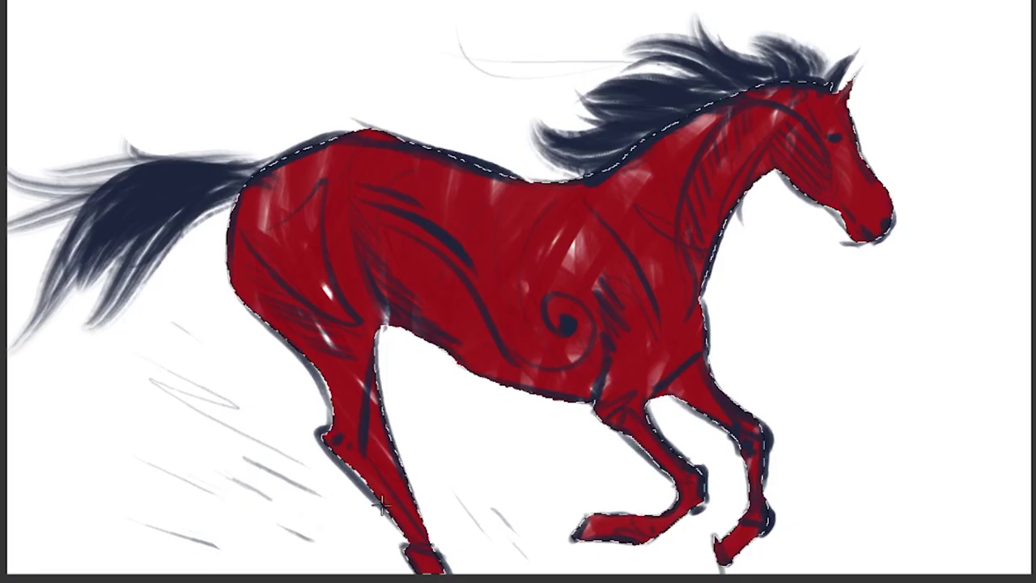
pyautogui.moveTo(283, 161); pyautogui.dragTo(424, 543)
pyautogui.moveTo(328, 369); pyautogui.dragTo(468, 370)
pyautogui.moveTo(296, 162); pyautogui.dragTo(372, 344)
pyautogui.moveTo(372, 133); pyautogui.dragTo(437, 320)
pyautogui.moveTo(462, 166)
pyautogui.mouseDown()
pyautogui.moveTo(484, 376)
pyautogui.moveTo(558, 401)
pyautogui.mouseUp()
pyautogui.moveTo(494, 178); pyautogui.dragTo(688, 505)
pyautogui.moveTo(575, 186); pyautogui.dragTo(623, 425)
pyautogui.moveTo(559, 206)
pyautogui.mouseDown()
pyautogui.moveTo(639, 138)
pyautogui.moveTo(712, 243)
pyautogui.moveTo(866, 226)
pyautogui.moveTo(832, 197)
pyautogui.moveTo(809, 113)
pyautogui.moveTo(483, 125)
pyautogui.moveTo(348, 307)
pyautogui.moveTo(220, 235)
pyautogui.moveTo(388, 510)
pyautogui.moveTo(356, 453)
pyautogui.moveTo(315, 243)
pyautogui.moveTo(300, 290)
pyautogui.moveTo(243, 243)
pyautogui.moveTo(294, 294)
pyautogui.moveTo(296, 132)
pyautogui.moveTo(388, 324)
pyautogui.mouseUp()
# Clear the current contents and paint the horse red again for the remaining frames of the colour layer.
pyautogui.press('Delete')
pyautogui.moveTo(372, 141)
pyautogui.mouseDown()
pyautogui.moveTo(405, 397)
pyautogui.moveTo(518, 381)
pyautogui.moveTo(617, 530)
pyautogui.moveTo(777, 267)
pyautogui.moveTo(809, 162)
pyautogui.moveTo(497, 277)
pyautogui.moveTo(364, 162)
pyautogui.moveTo(354, 320)
pyautogui.moveTo(398, 251)
pyautogui.moveTo(380, 486)
pyautogui.moveTo(394, 272)
pyautogui.moveTo(226, 226)
pyautogui.moveTo(343, 173)
pyautogui.moveTo(518, 189)
pyautogui.moveTo(437, 340)
pyautogui.moveTo(745, 347)
pyautogui.moveTo(775, 526)
pyautogui.moveTo(582, 526)
pyautogui.moveTo(802, 203)
pyautogui.moveTo(845, 85)
pyautogui.mouseUp()
pyautogui.moveTo(937, 105); pyautogui.dragTo(780, 326)
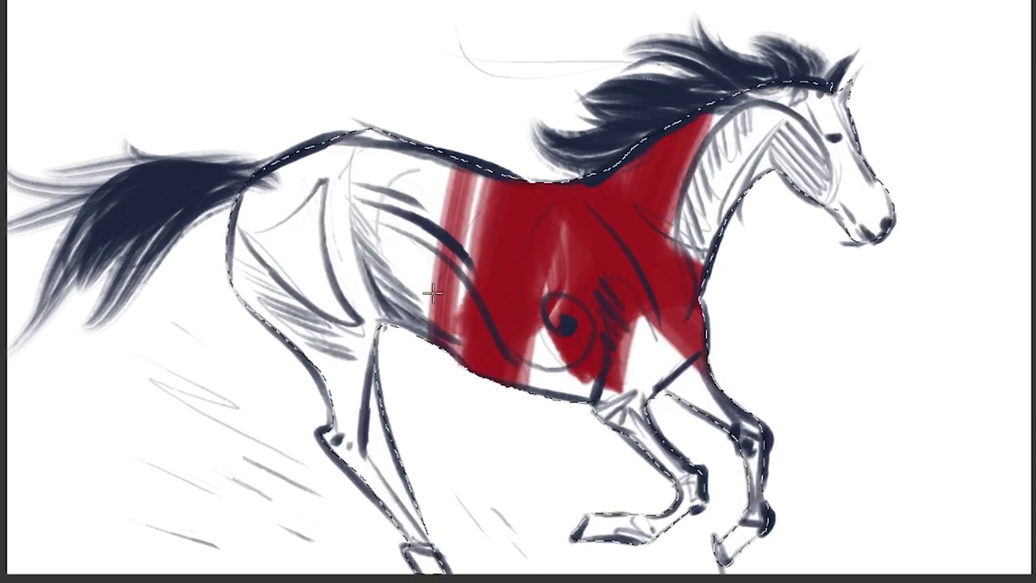
pyautogui.moveTo(343, 363); pyautogui.dragTo(356, 243)
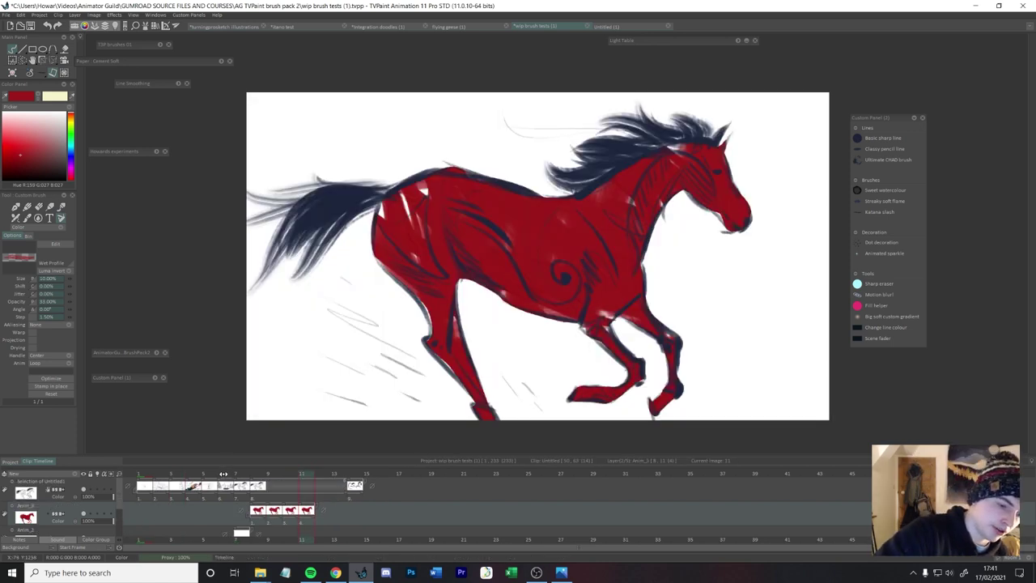
# Go to the interior drawing on frame 5 and erase the stray red mark from the line-art layer.
pyautogui.click(223, 474)
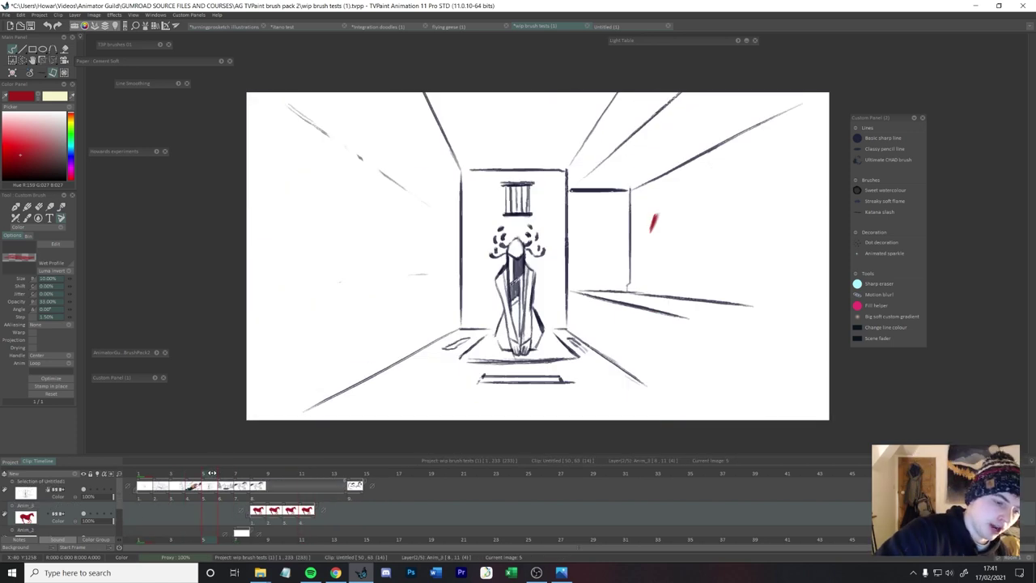
pyautogui.click(859, 243)
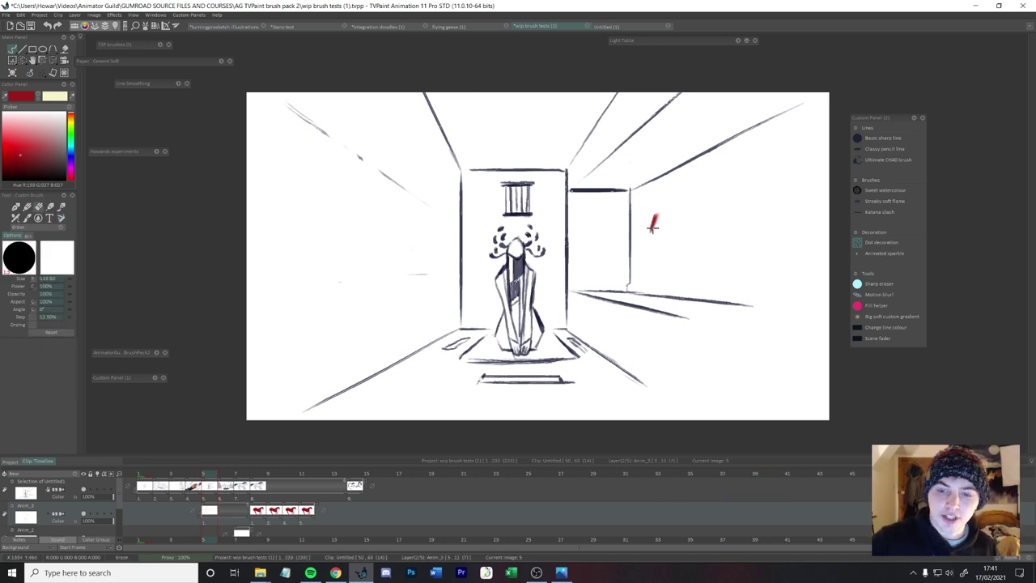
pyautogui.hotkey('ctrl', 'z')
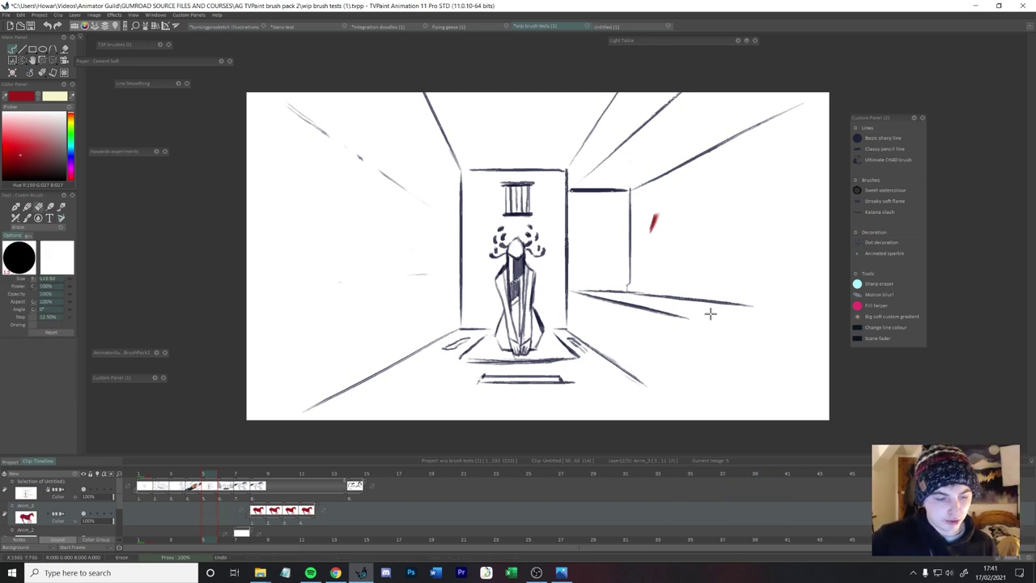
pyautogui.press('Up')
pyautogui.click(655, 220)
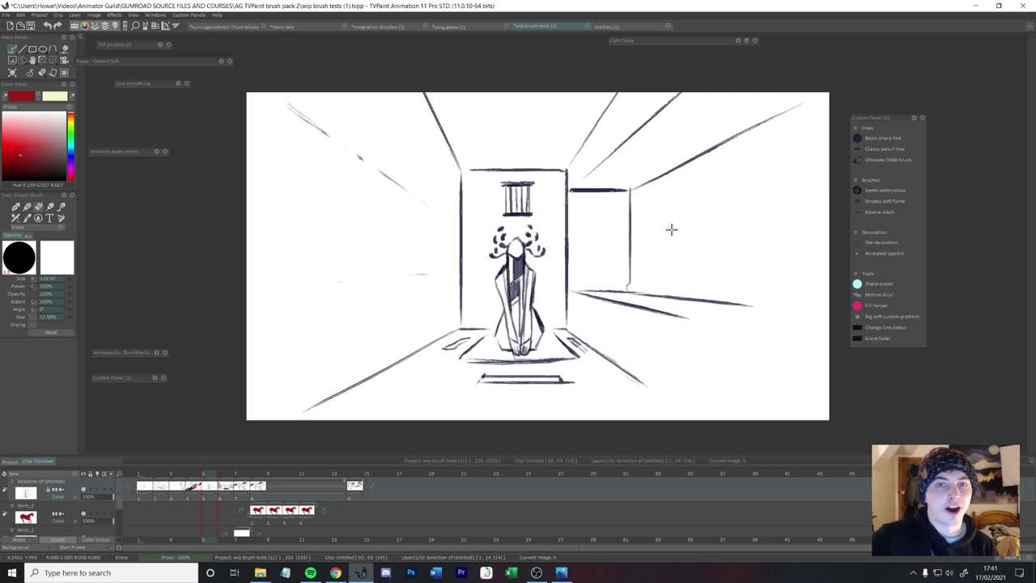
# Choose the Dot decoration brush and paint a dotted spiral around the existing line spiral on frame 1, replacing the first attempt.
pyautogui.click(859, 243)
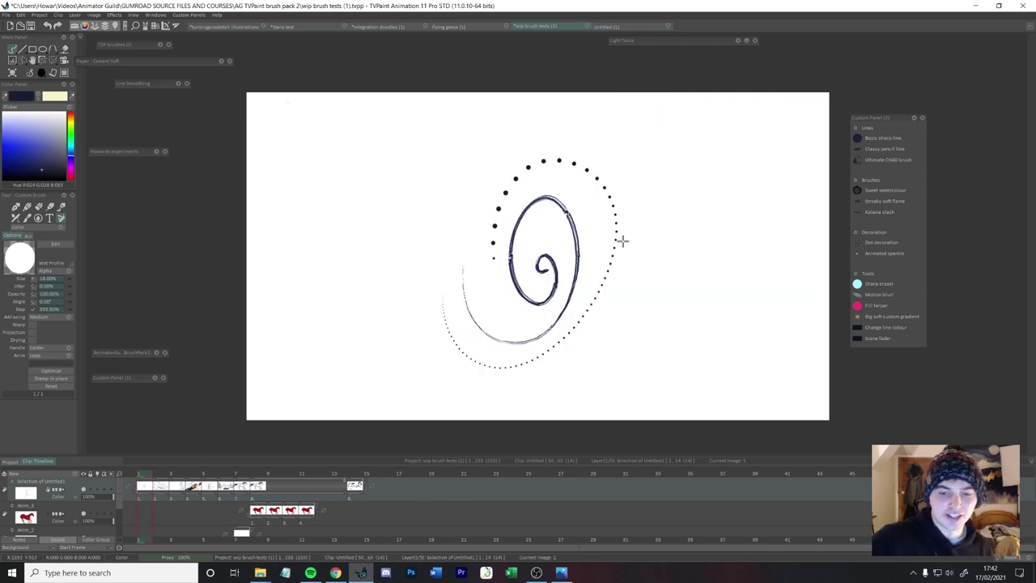
pyautogui.hotkey('ctrl', 'z')
pyautogui.moveTo(596, 173); pyautogui.dragTo(489, 300)
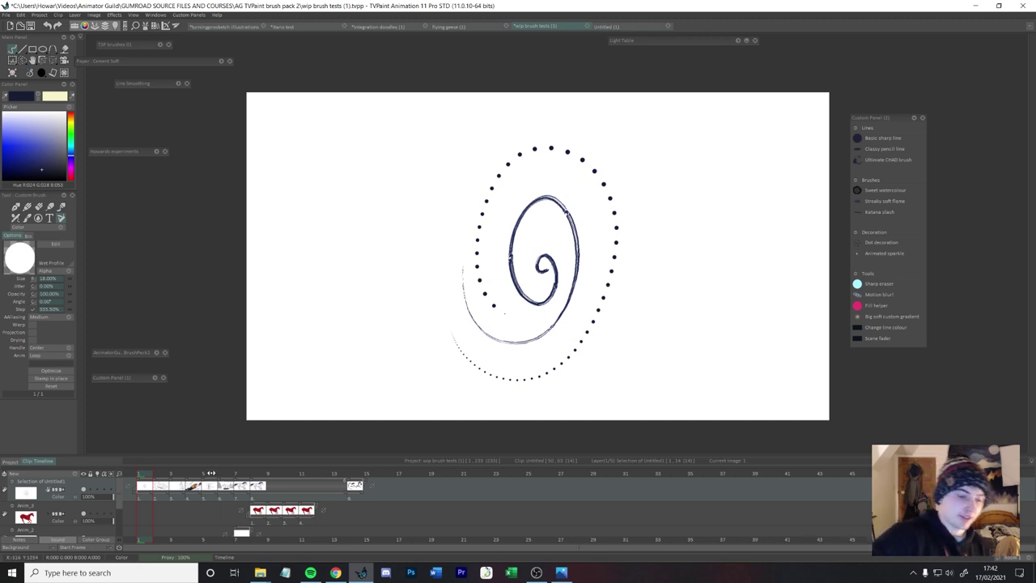
# Paint dotted lines along the ceiling and floor perspective lines of the interior drawing on frame 5.
pyautogui.click(208, 473)
pyautogui.moveTo(638, 204); pyautogui.dragTo(847, 102)
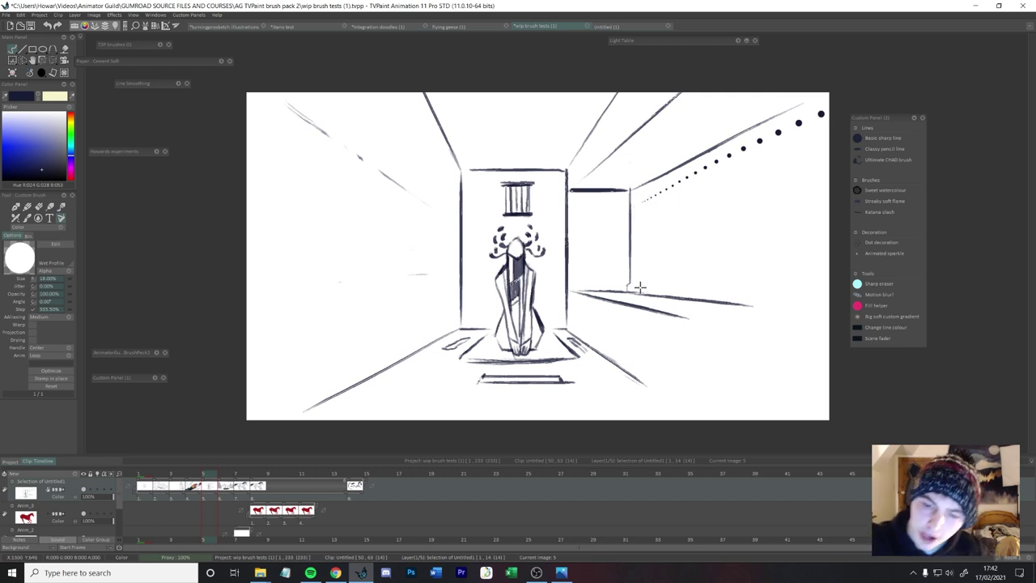
pyautogui.moveTo(807, 298); pyautogui.dragTo(821, 313)
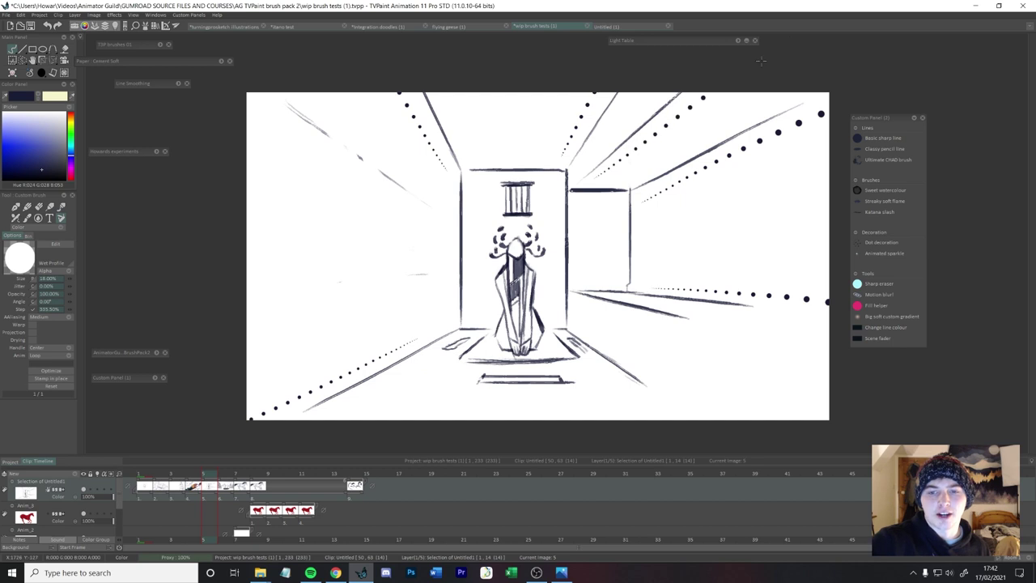
pyautogui.moveTo(591, 180); pyautogui.dragTo(701, 98)
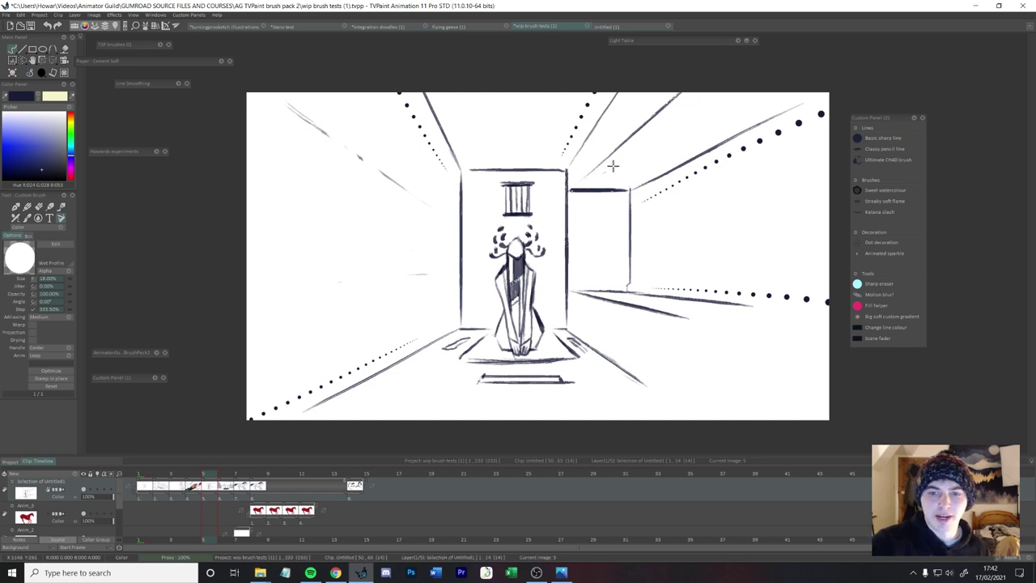
# Add Dot decoration patterns to the chest, torso and waist of the figure on frame 3, plus dotted strands below the hand.
pyautogui.click(177, 473)
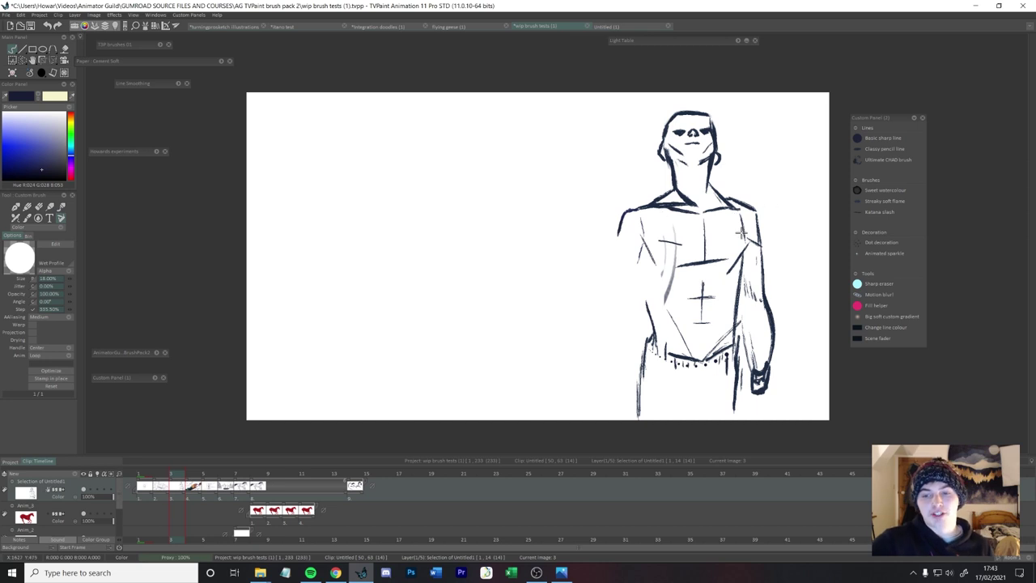
pyautogui.moveTo(730, 216); pyautogui.dragTo(725, 234)
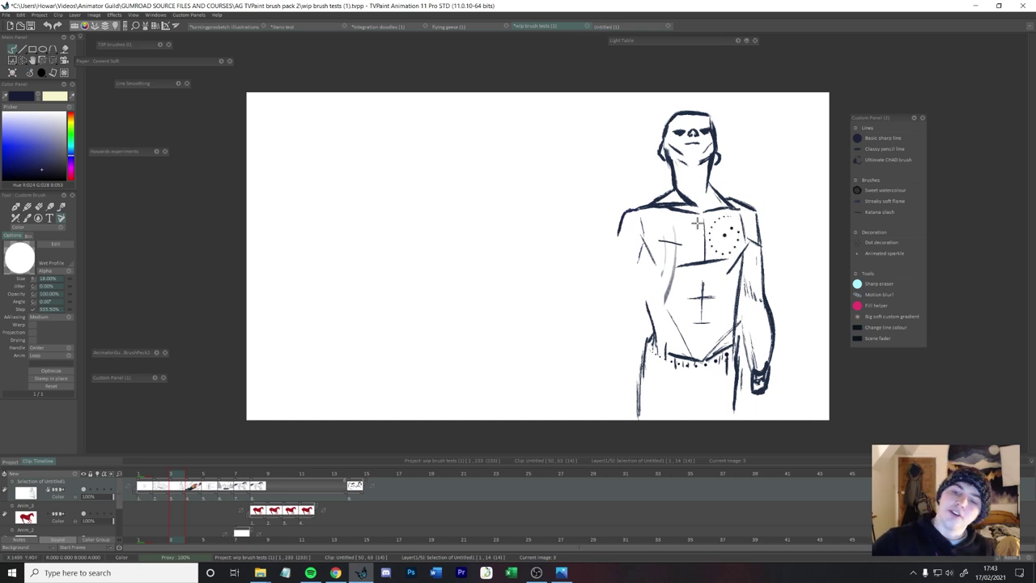
pyautogui.moveTo(725, 256)
pyautogui.mouseDown()
pyautogui.moveTo(725, 291)
pyautogui.moveTo(689, 343)
pyautogui.mouseUp()
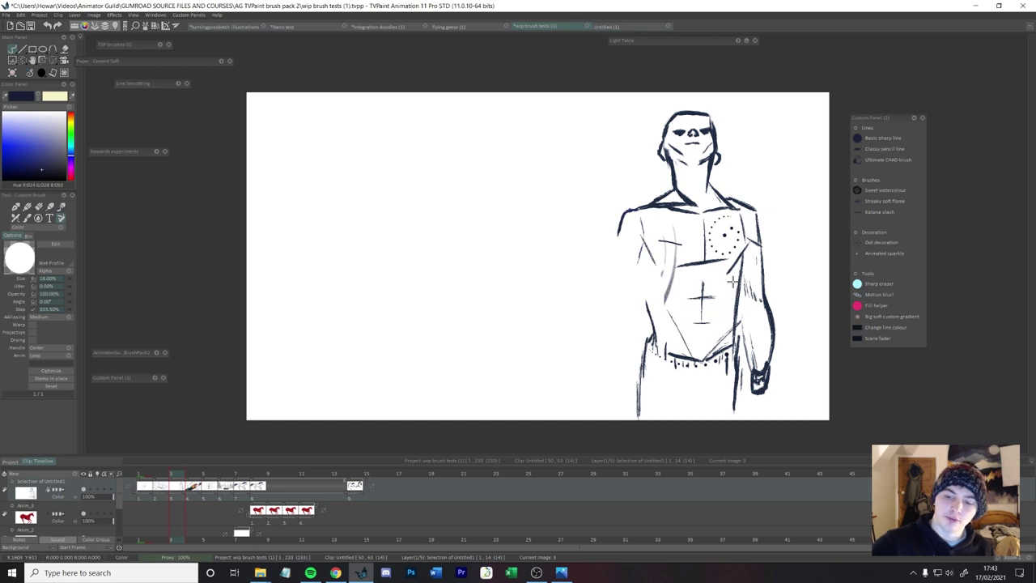
pyautogui.moveTo(661, 322); pyautogui.dragTo(710, 318)
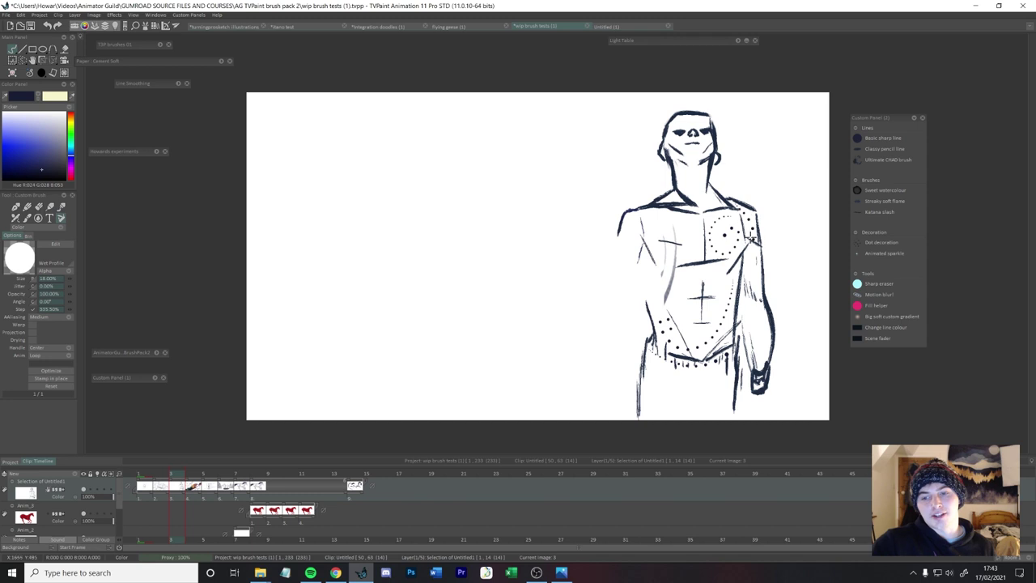
pyautogui.moveTo(766, 394); pyautogui.dragTo(752, 396)
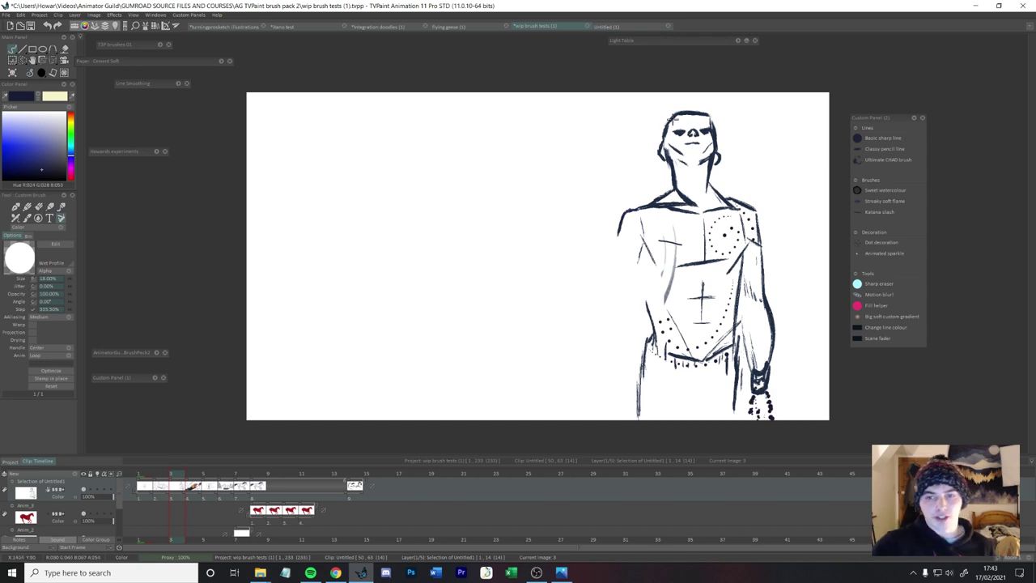
# On blank frame 13, start a three-quarter head sketch with the Classy pencil line, adding the hairline, nose, brow and mouth, and undoing the first test strokes.
pyautogui.hotkey('ctrl', 'z')
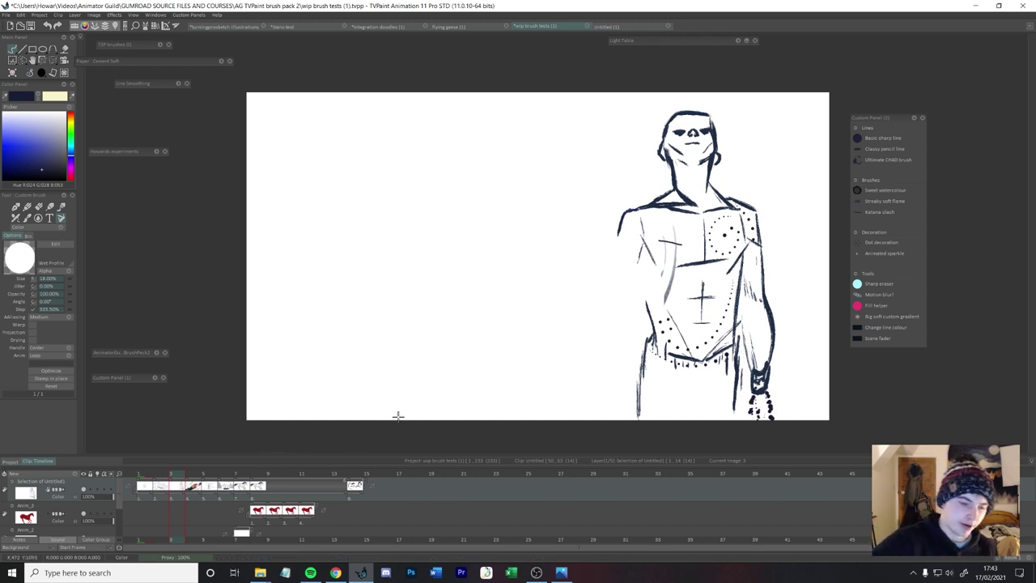
pyautogui.click(355, 481)
pyautogui.moveTo(534, 303)
pyautogui.mouseDown()
pyautogui.moveTo(651, 130)
pyautogui.moveTo(712, 342)
pyautogui.mouseUp()
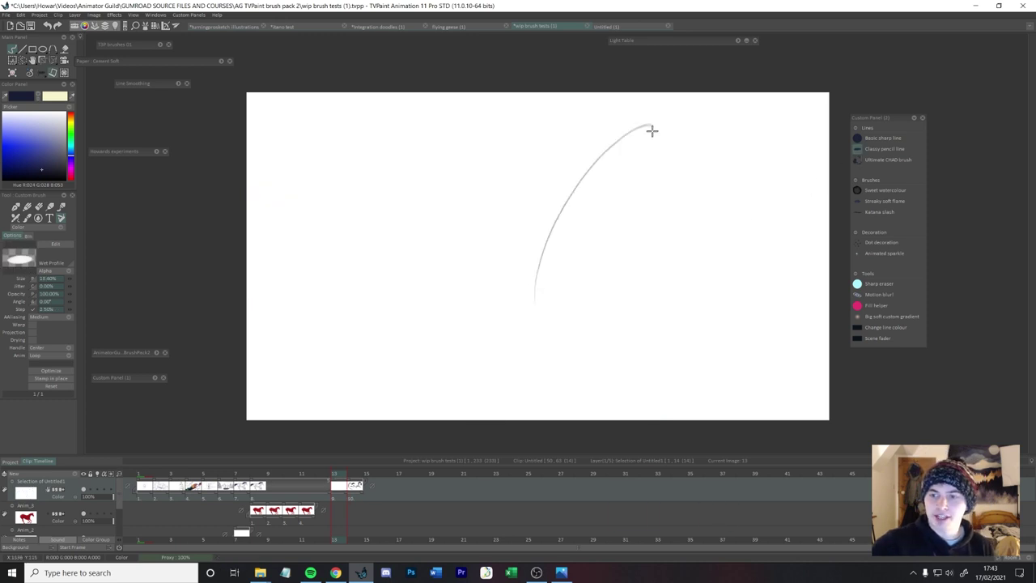
pyautogui.hotkey('ctrl', 'z')
pyautogui.moveTo(529, 204)
pyautogui.mouseDown()
pyautogui.moveTo(668, 159)
pyautogui.moveTo(509, 215)
pyautogui.mouseUp()
pyautogui.hotkey('ctrl', 'z')
pyautogui.moveTo(601, 162)
pyautogui.mouseDown()
pyautogui.moveTo(607, 224)
pyautogui.moveTo(646, 139)
pyautogui.mouseUp()
pyautogui.moveTo(643, 152); pyautogui.dragTo(689, 157)
pyautogui.moveTo(598, 228)
pyautogui.mouseDown()
pyautogui.moveTo(526, 266)
pyautogui.moveTo(522, 292)
pyautogui.mouseUp()
pyautogui.moveTo(549, 296); pyautogui.dragTo(521, 294)
pyautogui.moveTo(531, 239); pyautogui.dragTo(508, 223)
pyautogui.moveTo(520, 327)
pyautogui.mouseDown()
pyautogui.moveTo(565, 319)
pyautogui.moveTo(531, 339)
pyautogui.mouseUp()
# Draw the head's face outline, jaw, ear, eyes, skull and back of the neck with the Classy pencil line.
pyautogui.moveTo(504, 229)
pyautogui.mouseDown()
pyautogui.moveTo(500, 359)
pyautogui.moveTo(655, 370)
pyautogui.mouseUp()
pyautogui.moveTo(580, 371); pyautogui.dragTo(660, 265)
pyautogui.moveTo(656, 221)
pyautogui.mouseDown()
pyautogui.moveTo(701, 236)
pyautogui.moveTo(665, 274)
pyautogui.mouseUp()
pyautogui.moveTo(517, 376); pyautogui.dragTo(664, 346)
pyautogui.moveTo(557, 251)
pyautogui.mouseDown()
pyautogui.moveTo(593, 249)
pyautogui.moveTo(599, 226)
pyautogui.mouseUp()
pyautogui.moveTo(505, 247); pyautogui.dragTo(526, 254)
pyautogui.moveTo(510, 215); pyautogui.dragTo(557, 140)
pyautogui.moveTo(555, 140)
pyautogui.mouseDown()
pyautogui.moveTo(695, 136)
pyautogui.moveTo(721, 212)
pyautogui.mouseUp()
pyautogui.moveTo(722, 196); pyautogui.dragTo(678, 418)
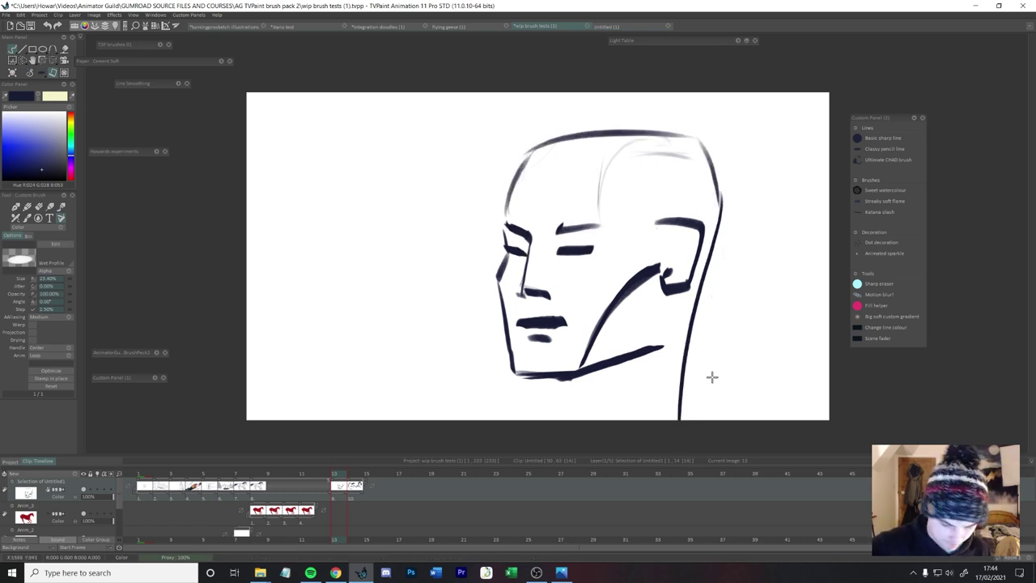
# Transform the head sketch to make it smaller and move it higher on the canvas.
pyautogui.hotkey('ctrl', 't')
pyautogui.moveTo(712, 377); pyautogui.dragTo(697, 313)
pyautogui.press('Return')
# Add a bold hairline, the front of the neck, a V-shaped collar and both shoulder lines below the head.
pyautogui.moveTo(614, 176); pyautogui.dragTo(663, 117)
pyautogui.moveTo(574, 316); pyautogui.dragTo(574, 361)
pyautogui.moveTo(584, 386); pyautogui.dragTo(685, 361)
pyautogui.moveTo(573, 357); pyautogui.dragTo(589, 399)
pyautogui.moveTo(588, 399); pyautogui.dragTo(708, 359)
pyautogui.moveTo(503, 375); pyautogui.dragTo(572, 350)
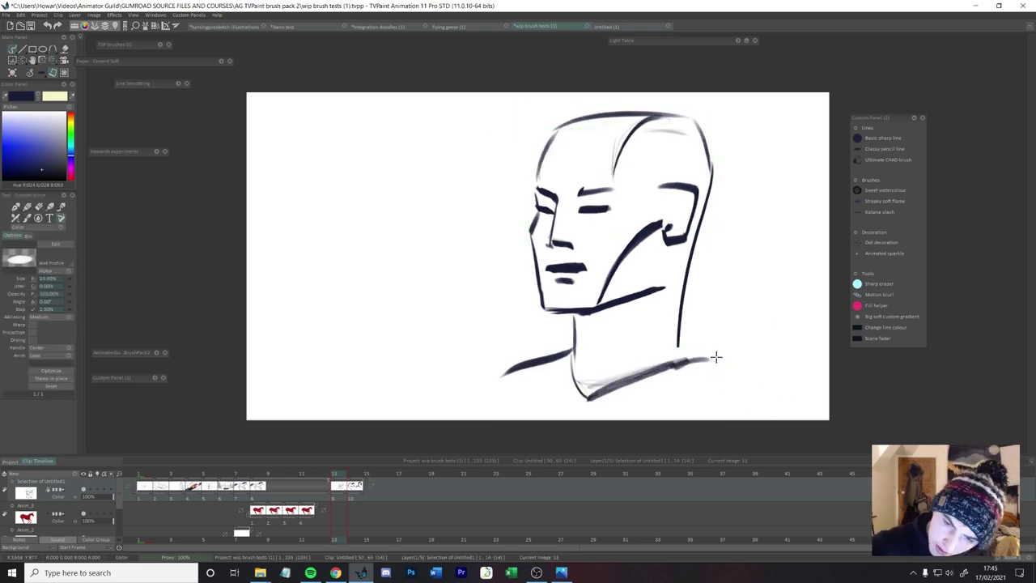
pyautogui.moveTo(680, 322); pyautogui.dragTo(772, 419)
# Shrink and reposition the head-and-shoulders sketch with the Transform tool.
pyautogui.hotkey('ctrl', 't')
pyautogui.moveTo(719, 340); pyautogui.dragTo(702, 296)
pyautogui.press('Return')
# Redraw the eyes, ear and hairline and add the outer arm lines of the portrait, undoing the last brow stroke.
pyautogui.moveTo(596, 193); pyautogui.dragTo(624, 191)
pyautogui.moveTo(556, 170); pyautogui.dragTo(572, 184)
pyautogui.moveTo(667, 185); pyautogui.dragTo(693, 181)
pyautogui.moveTo(669, 207); pyautogui.dragTo(679, 220)
pyautogui.moveTo(643, 175); pyautogui.dragTo(647, 143)
pyautogui.moveTo(531, 335)
pyautogui.mouseDown()
pyautogui.moveTo(475, 386)
pyautogui.moveTo(471, 419)
pyautogui.mouseUp()
pyautogui.moveTo(760, 370); pyautogui.dragTo(797, 419)
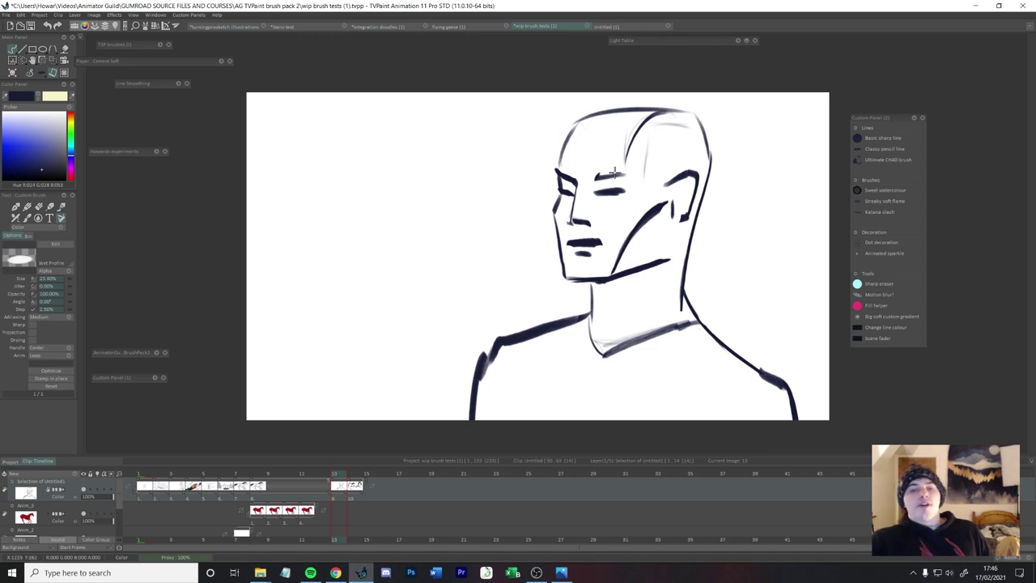
pyautogui.moveTo(597, 173)
pyautogui.mouseDown()
pyautogui.moveTo(648, 168)
pyautogui.moveTo(639, 174)
pyautogui.mouseUp()
pyautogui.hotkey('ctrl', 'z')
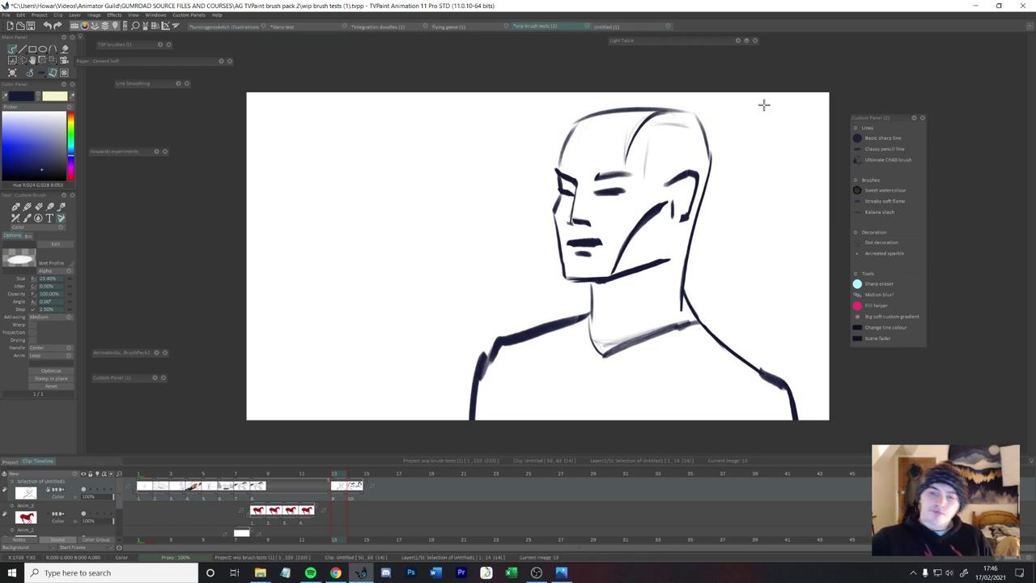
# Use the Dot decoration brush to add hanging necklace strands, dotted shoulder lines and a dotted band across the portrait's forehead.
pyautogui.click(872, 242)
pyautogui.moveTo(682, 306)
pyautogui.mouseDown()
pyautogui.moveTo(584, 307)
pyautogui.moveTo(568, 416)
pyautogui.mouseUp()
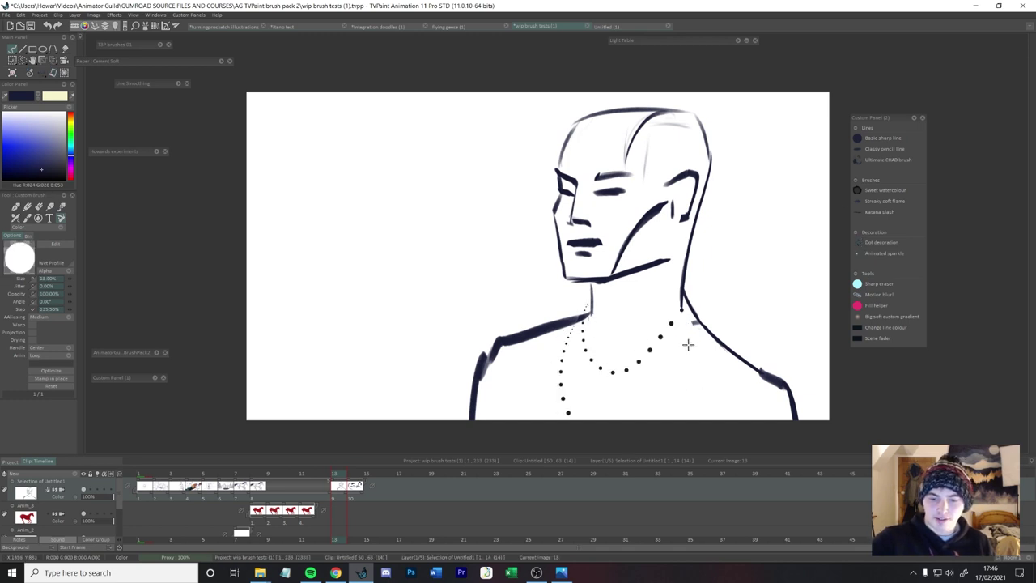
pyautogui.moveTo(709, 327); pyautogui.dragTo(615, 417)
pyautogui.hotkey('ctrl', 'z')
pyautogui.moveTo(705, 324); pyautogui.dragTo(628, 417)
pyautogui.moveTo(568, 148); pyautogui.dragTo(720, 147)
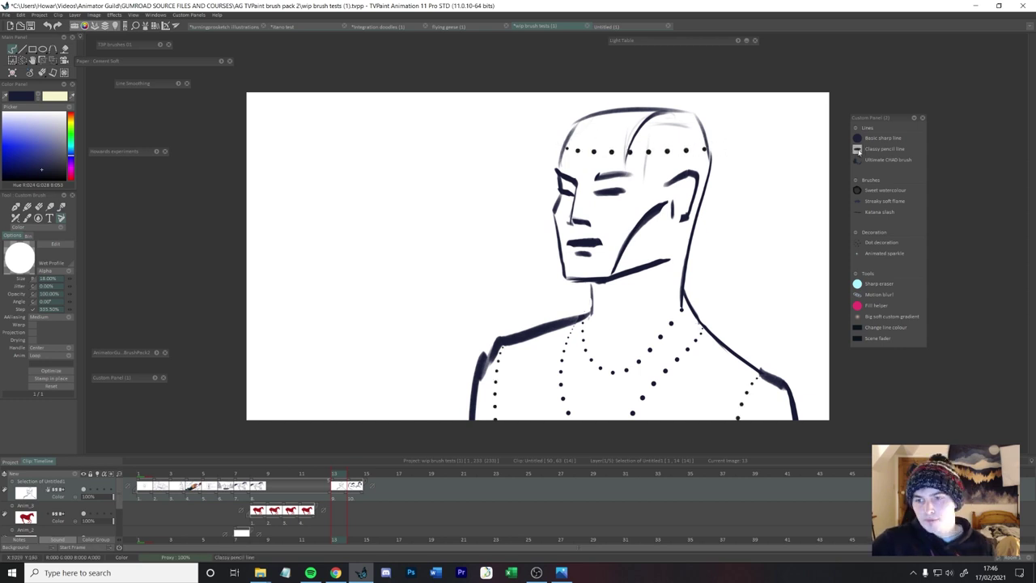
# Draw the portrait's collarbones with the Classy pencil line and rework the inside of the ear.
pyautogui.click(857, 149)
pyautogui.moveTo(600, 367); pyautogui.dragTo(630, 372)
pyautogui.moveTo(545, 345); pyautogui.dragTo(610, 362)
pyautogui.moveTo(647, 371); pyautogui.dragTo(759, 374)
pyautogui.moveTo(752, 380); pyautogui.dragTo(743, 400)
pyautogui.moveTo(673, 212)
pyautogui.mouseDown()
pyautogui.moveTo(684, 217)
pyautogui.moveTo(680, 202)
pyautogui.mouseUp()
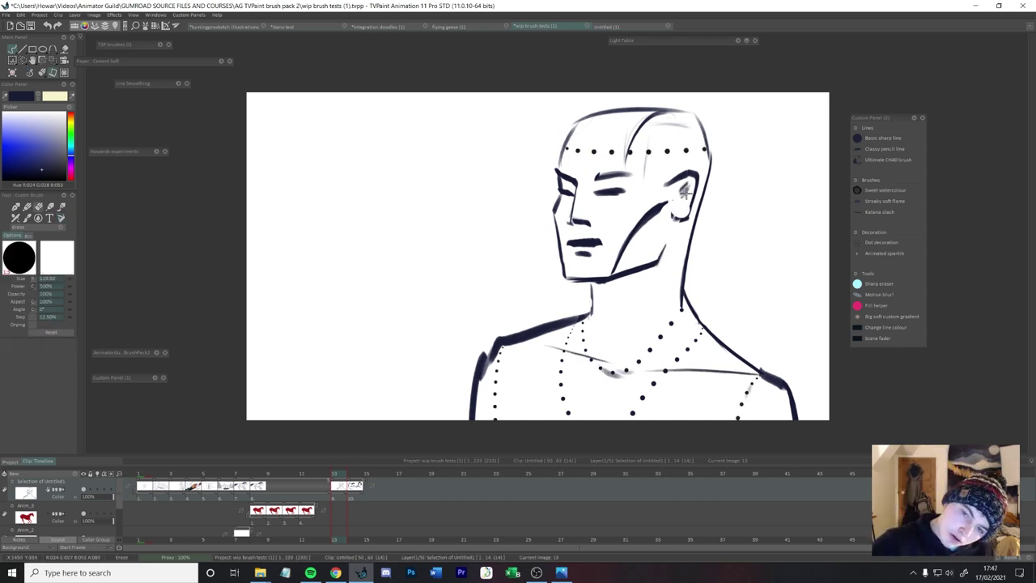
# Refine the portrait's nose, jaw, ear, brow, mouth, hairline and neck lines, undoing the extra collarbone stroke.
pyautogui.moveTo(601, 191)
pyautogui.mouseDown()
pyautogui.moveTo(625, 186)
pyautogui.moveTo(572, 197)
pyautogui.moveTo(590, 228)
pyautogui.mouseUp()
pyautogui.moveTo(654, 267)
pyautogui.mouseDown()
pyautogui.moveTo(611, 293)
pyautogui.moveTo(623, 297)
pyautogui.moveTo(570, 277)
pyautogui.mouseUp()
pyautogui.moveTo(668, 203)
pyautogui.mouseDown()
pyautogui.moveTo(677, 222)
pyautogui.moveTo(686, 219)
pyautogui.mouseUp()
pyautogui.moveTo(597, 364); pyautogui.dragTo(628, 369)
pyautogui.hotkey('ctrl', 'z')
pyautogui.moveTo(506, 393); pyautogui.dragTo(513, 419)
pyautogui.moveTo(565, 182)
pyautogui.mouseDown()
pyautogui.moveTo(572, 192)
pyautogui.moveTo(629, 174)
pyautogui.mouseUp()
pyautogui.moveTo(576, 254); pyautogui.dragTo(588, 255)
pyautogui.moveTo(628, 152)
pyautogui.mouseDown()
pyautogui.moveTo(696, 127)
pyautogui.moveTo(634, 136)
pyautogui.mouseUp()
pyautogui.moveTo(684, 294); pyautogui.dragTo(698, 319)
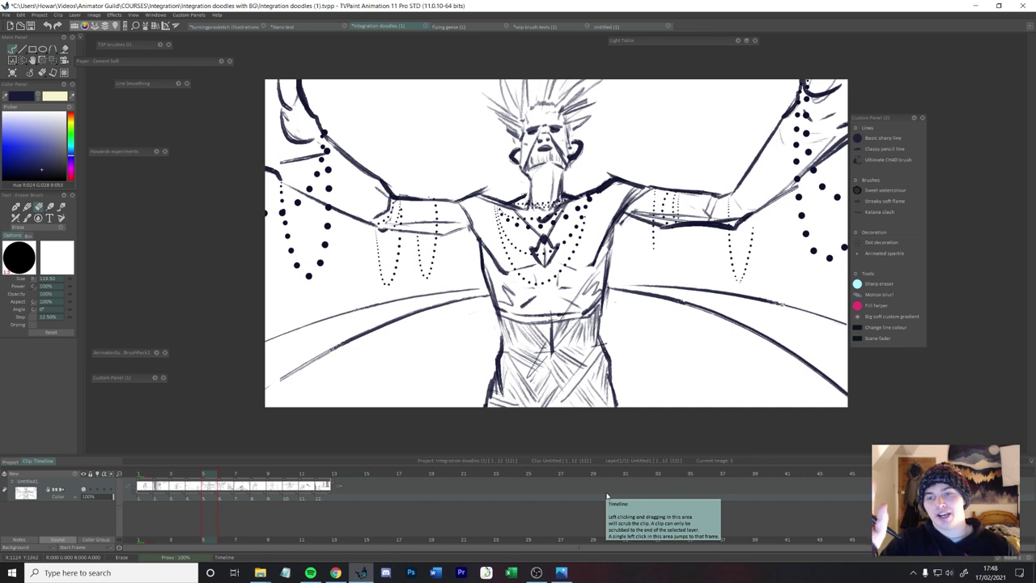
# Try placing single dots by hand with the Basic sharp line beside the raised arm in the Integration doodles drawing, and undo them.
pyautogui.click(858, 139)
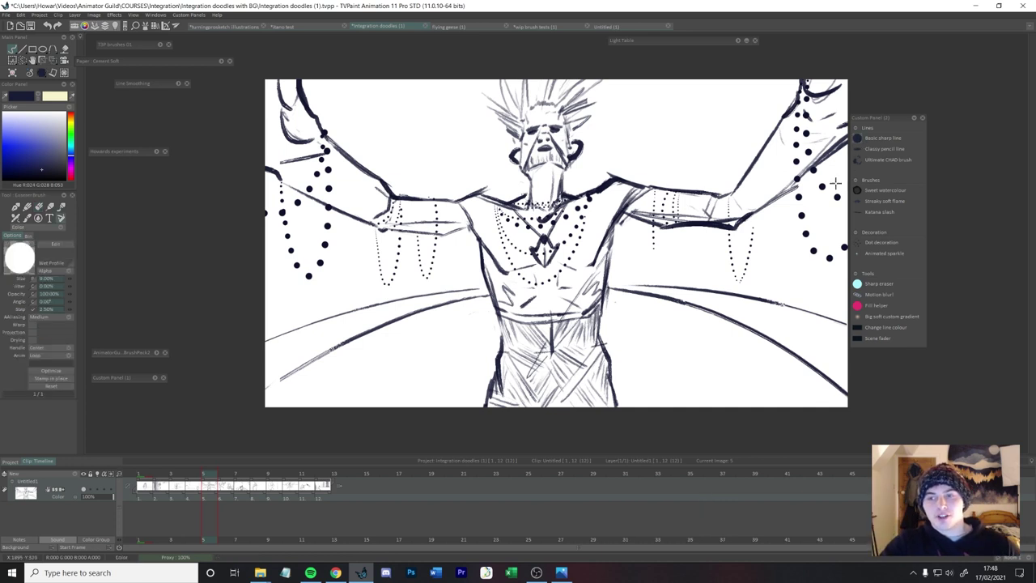
pyautogui.click(772, 208)
pyautogui.click(773, 224)
pyautogui.click(779, 247)
pyautogui.click(789, 256)
pyautogui.click(798, 253)
pyautogui.hotkey('ctrl', 'z')
pyautogui.hotkey('ctrl', 'z')
pyautogui.hotkey('ctrl', 'z')
pyautogui.hotkey('ctrl', 'z')
pyautogui.hotkey('ctrl', 'z')
pyautogui.hotkey('ctrl', 'z')
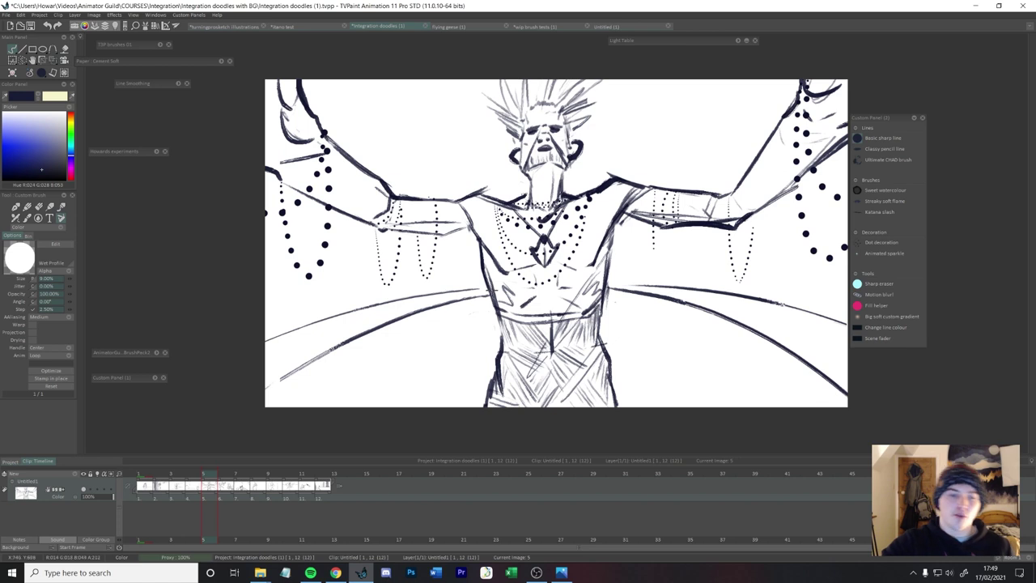
# Try a hanging Dot decoration strand under the figure's upper arm and undo it.
pyautogui.click(870, 241)
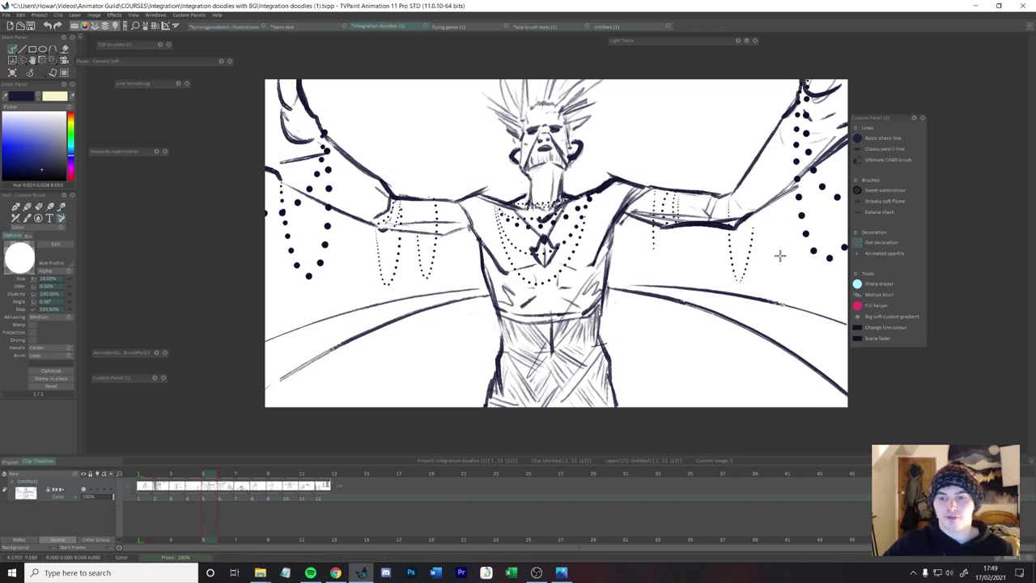
pyautogui.moveTo(689, 203); pyautogui.dragTo(696, 229)
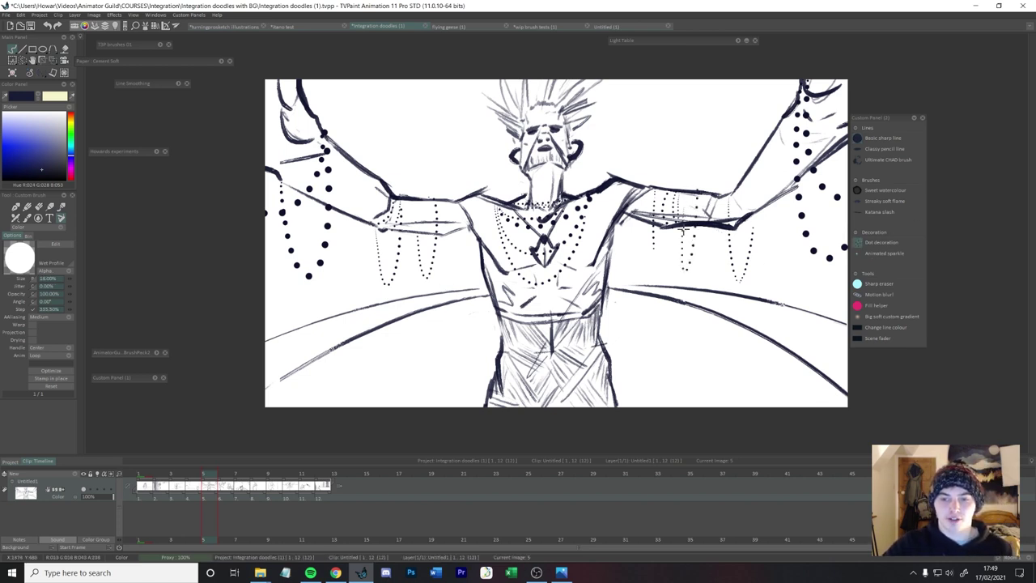
pyautogui.hotkey('ctrl', 'z')
# Open a blank clip in the wip brush tests project and fill its canvas with dark navy, replacing the first two fill attempts.
pyautogui.click(883, 252)
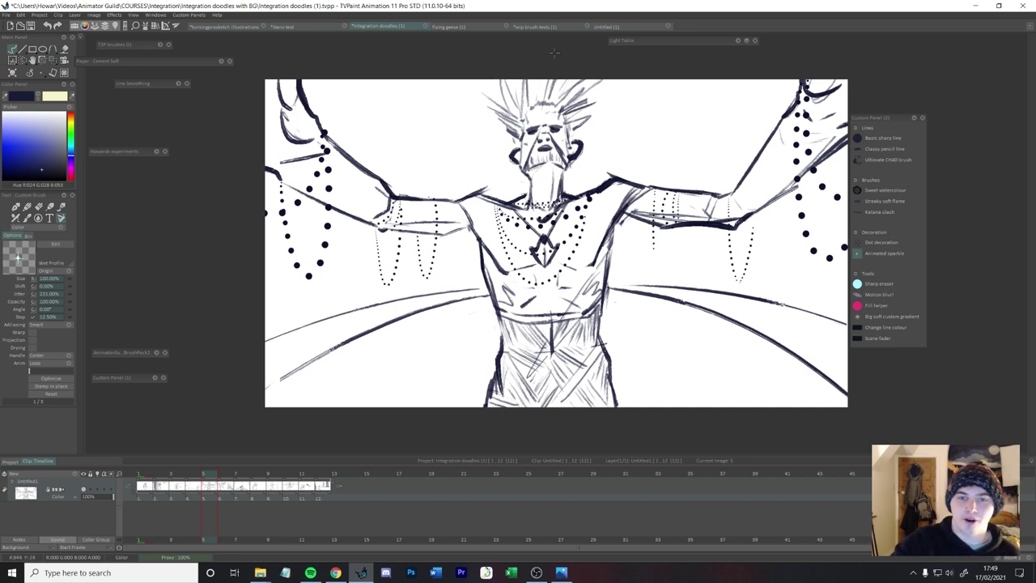
pyautogui.click(534, 27)
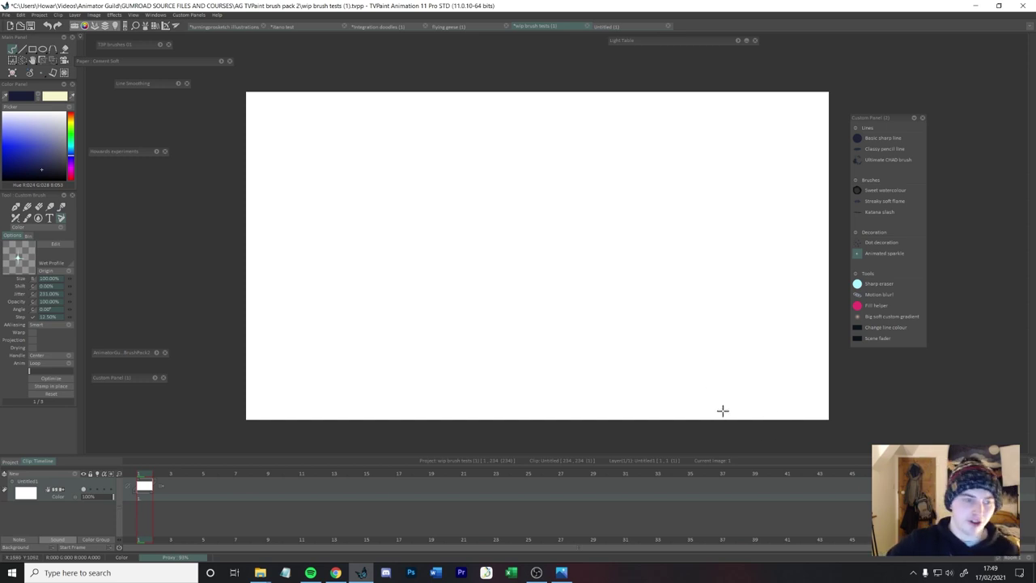
pyautogui.press('f')
pyautogui.click(731, 305)
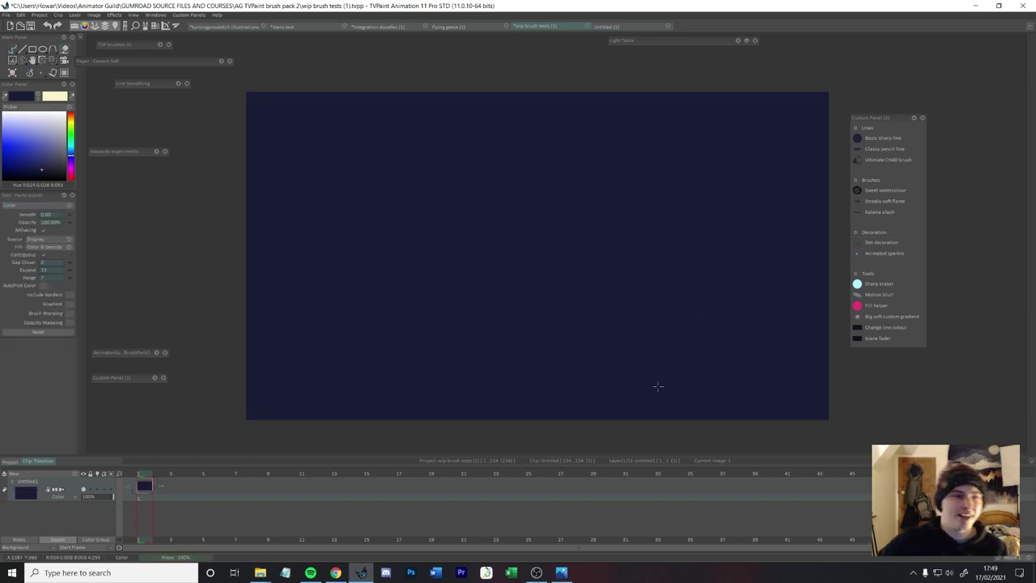
pyautogui.hotkey('ctrl', 'z')
pyautogui.click(49, 166)
pyautogui.click(663, 370)
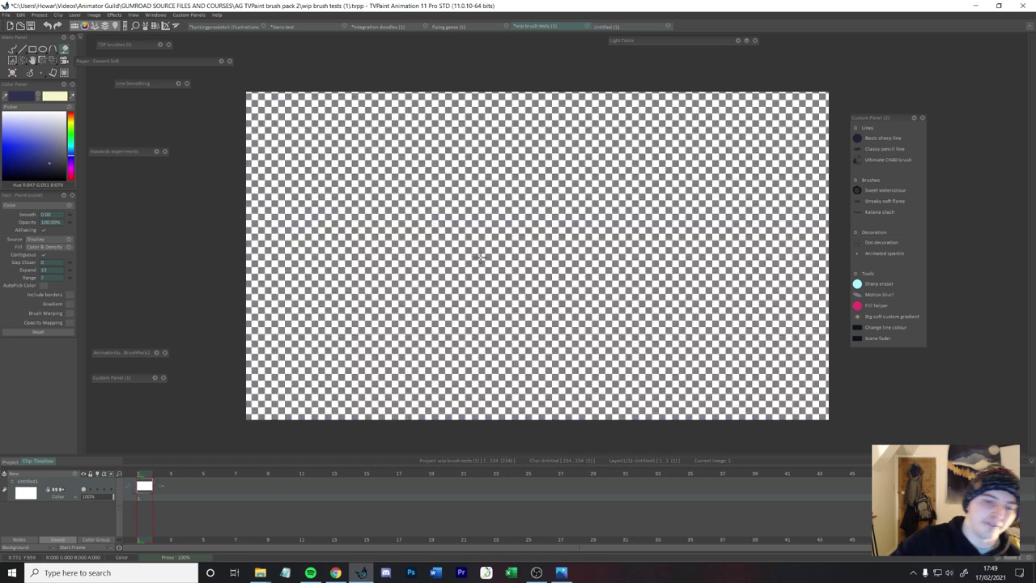
pyautogui.hotkey('ctrl', 'z')
pyautogui.click(49, 173)
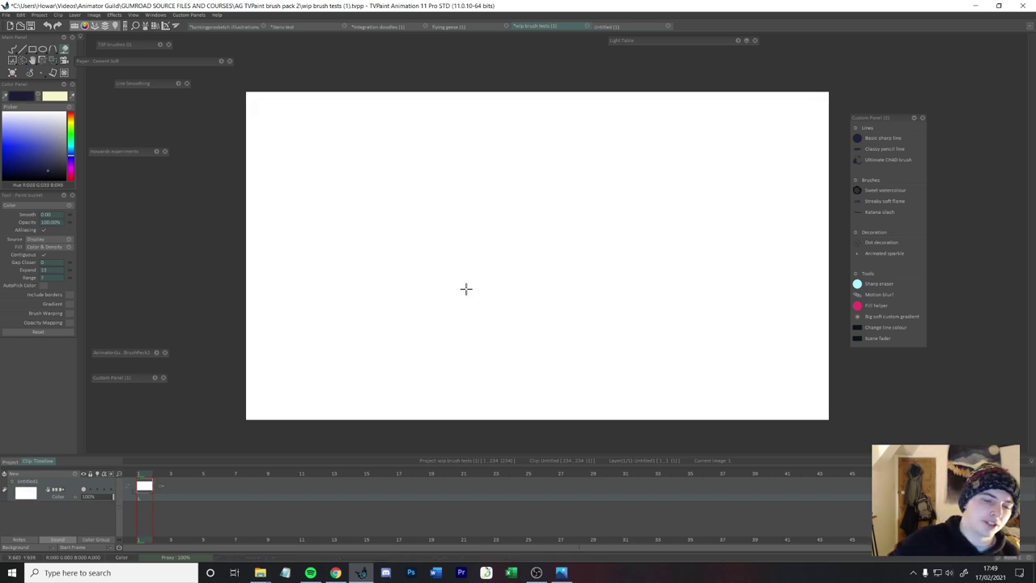
pyautogui.click(502, 283)
# Lengthen the empty animation layer above the navy fill to 24 frames using empty instances, and choose the Animated sparkle brush.
pyautogui.moveTo(144, 515); pyautogui.dragTo(538, 500)
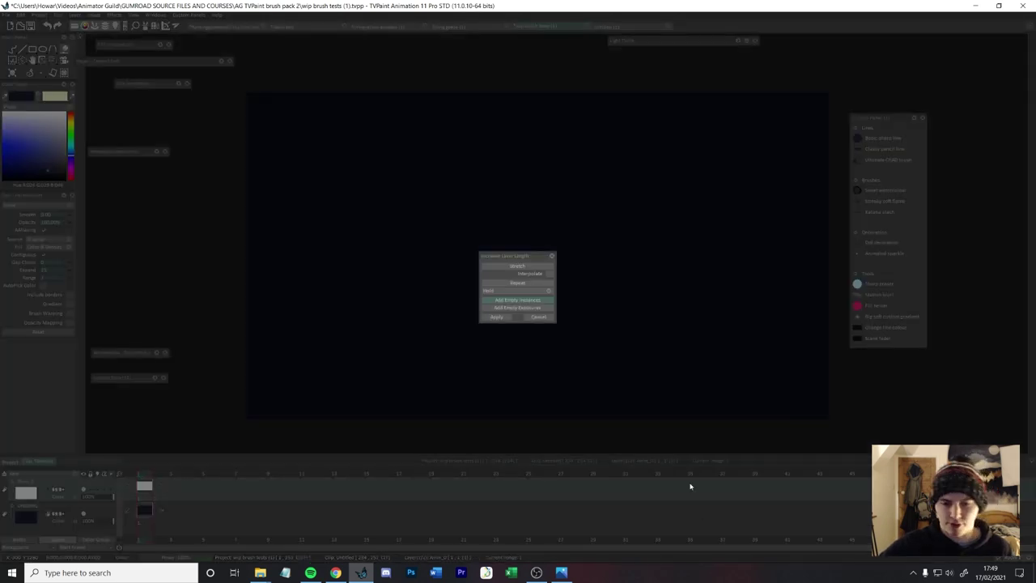
pyautogui.click(502, 318)
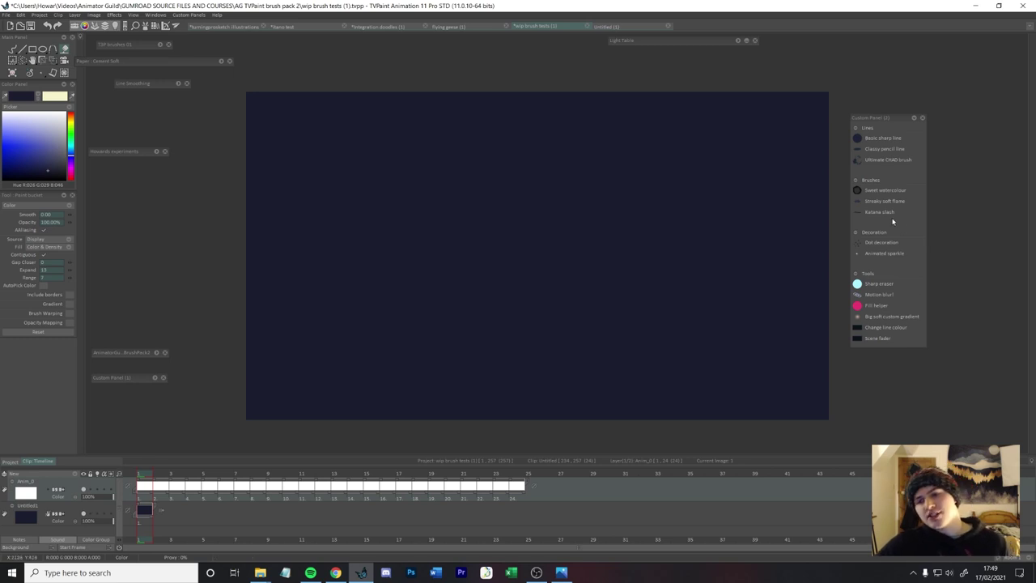
pyautogui.click(884, 253)
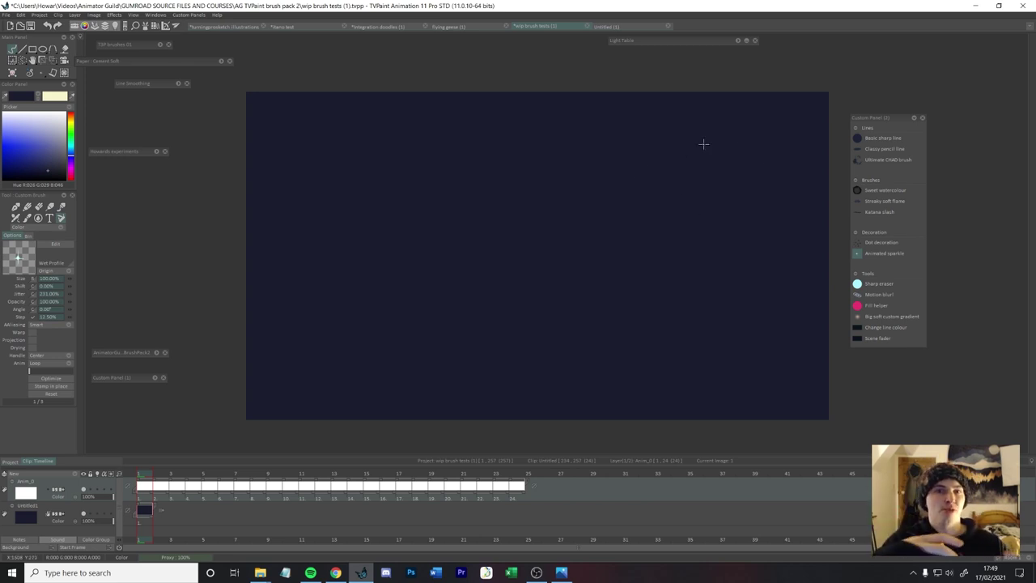
# Try long curving Animated sparkle strokes across the navy canvas, undoing each one.
pyautogui.moveTo(691, 132)
pyautogui.mouseDown()
pyautogui.moveTo(658, 203)
pyautogui.moveTo(689, 347)
pyautogui.mouseUp()
pyautogui.hotkey('ctrl', 'z')
pyautogui.moveTo(364, 132); pyautogui.dragTo(351, 259)
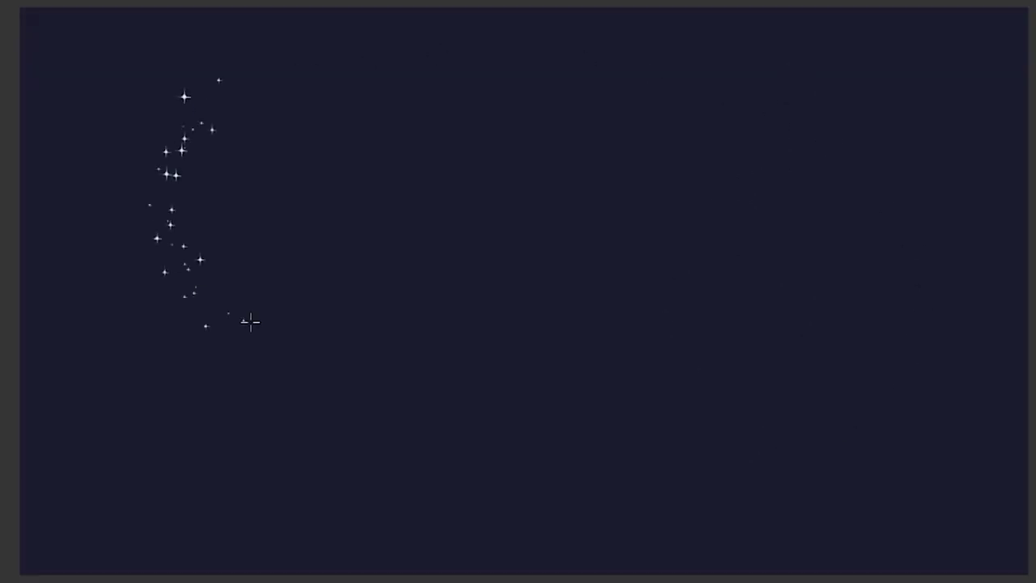
pyautogui.moveTo(201, 296); pyautogui.dragTo(842, 413)
pyautogui.hotkey('ctrl', 'z')
pyautogui.moveTo(276, 84)
pyautogui.mouseDown()
pyautogui.moveTo(264, 433)
pyautogui.moveTo(875, 369)
pyautogui.mouseUp()
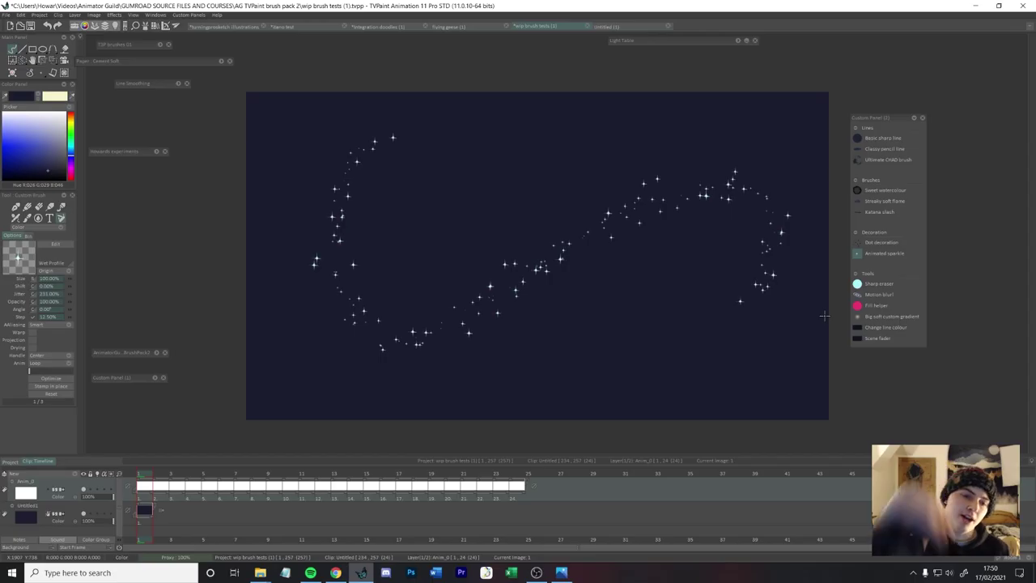
pyautogui.hotkey('ctrl', 'z')
pyautogui.moveTo(311, 215)
pyautogui.mouseDown()
pyautogui.moveTo(688, 153)
pyautogui.moveTo(759, 328)
pyautogui.mouseUp()
pyautogui.hotkey('ctrl', 'z')
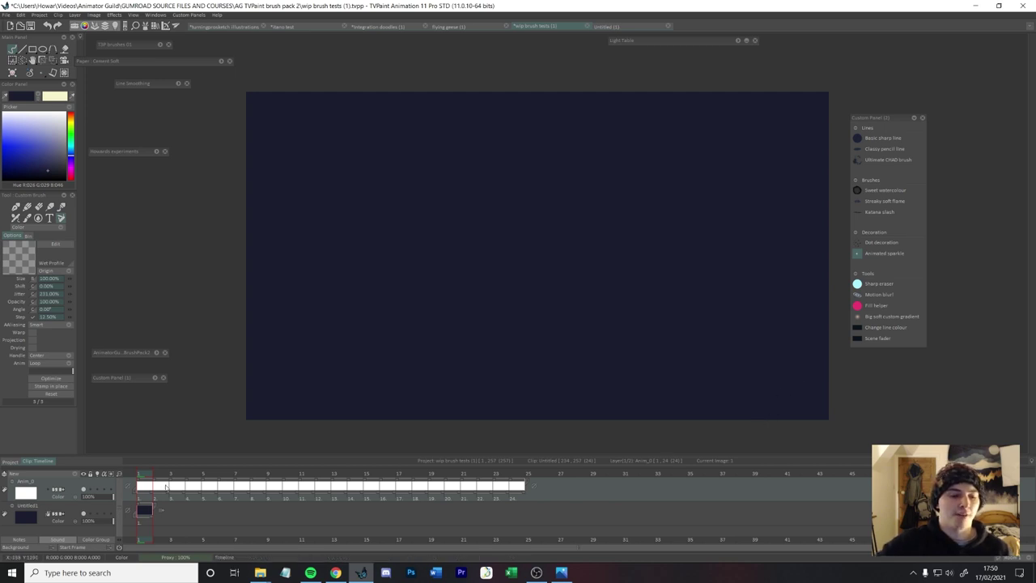
# Return to frame 1 and extend the sparkle layer to 34 frames with empty instances.
pyautogui.moveTo(147, 473)
pyautogui.mouseDown()
pyautogui.moveTo(517, 469)
pyautogui.moveTo(142, 469)
pyautogui.mouseUp()
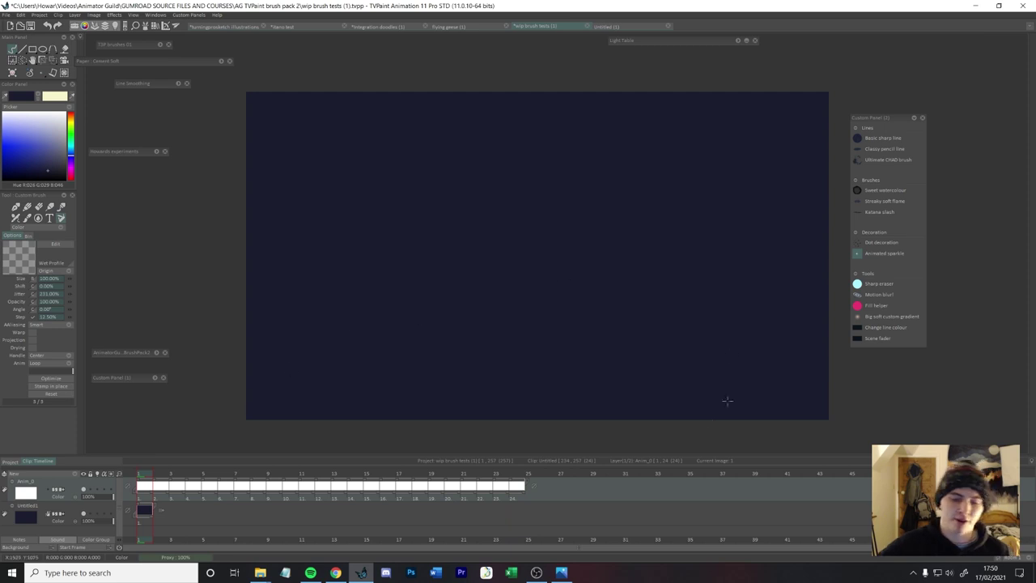
pyautogui.moveTo(525, 490); pyautogui.dragTo(640, 483)
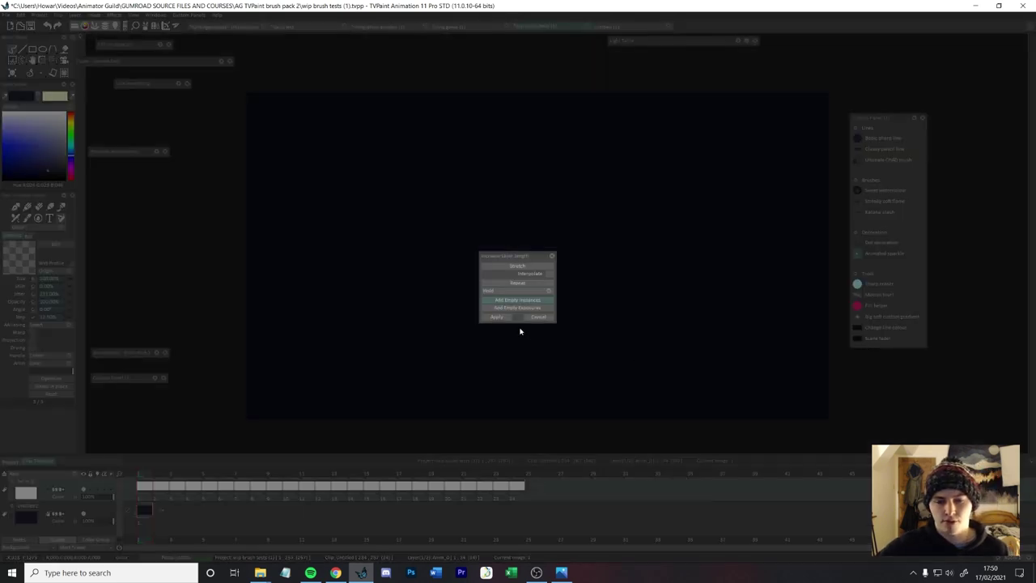
pyautogui.click(497, 317)
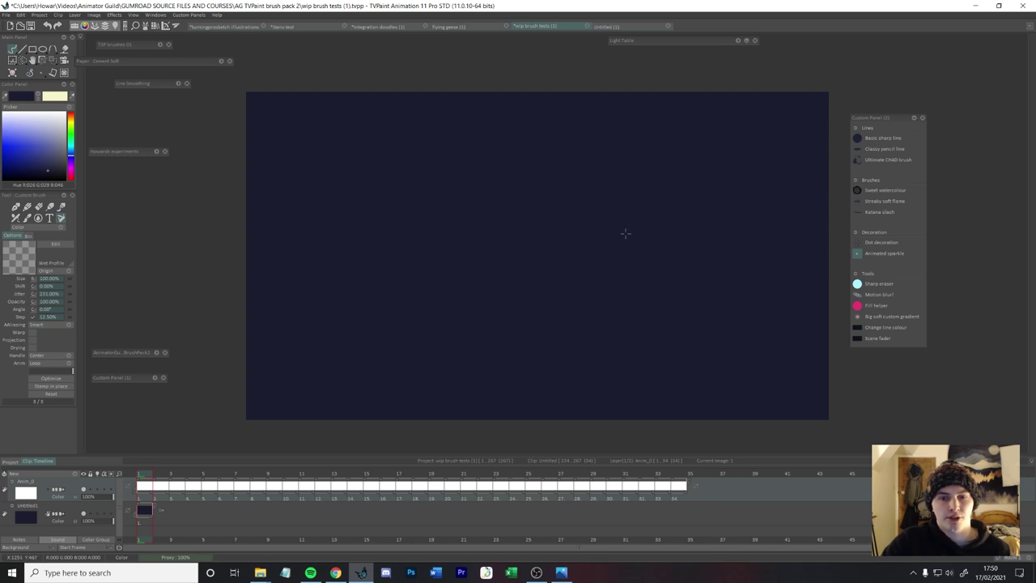
# Paint Animated sparkle clusters on successive frames of the layer and play back the animation.
pyautogui.click(624, 218)
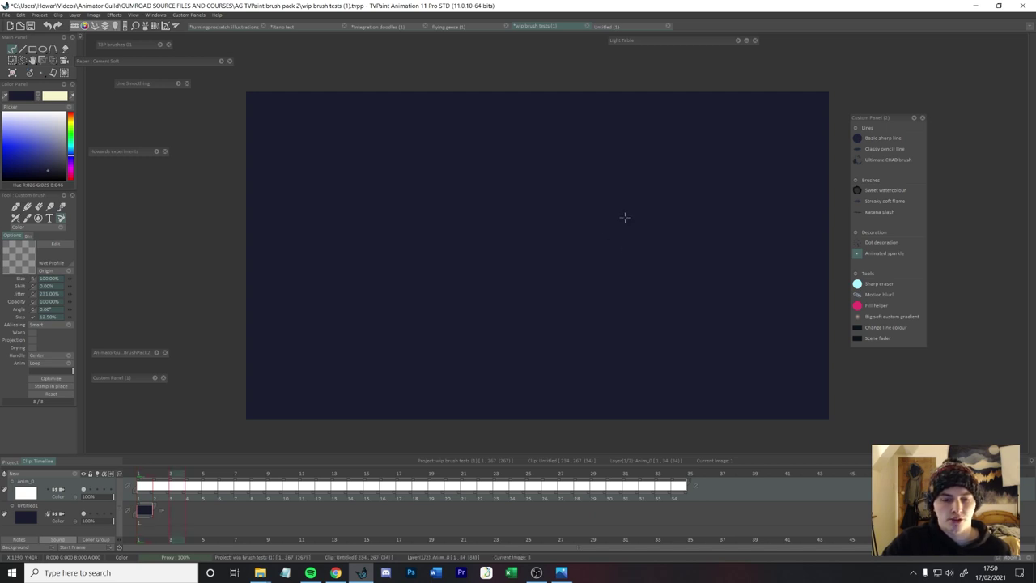
pyautogui.press('Right')
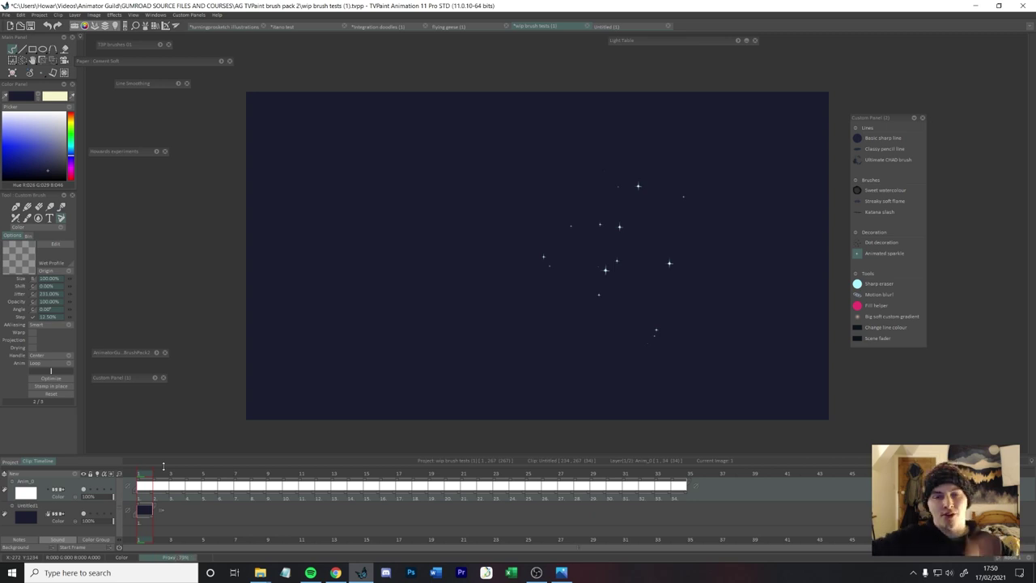
pyautogui.press('Return')
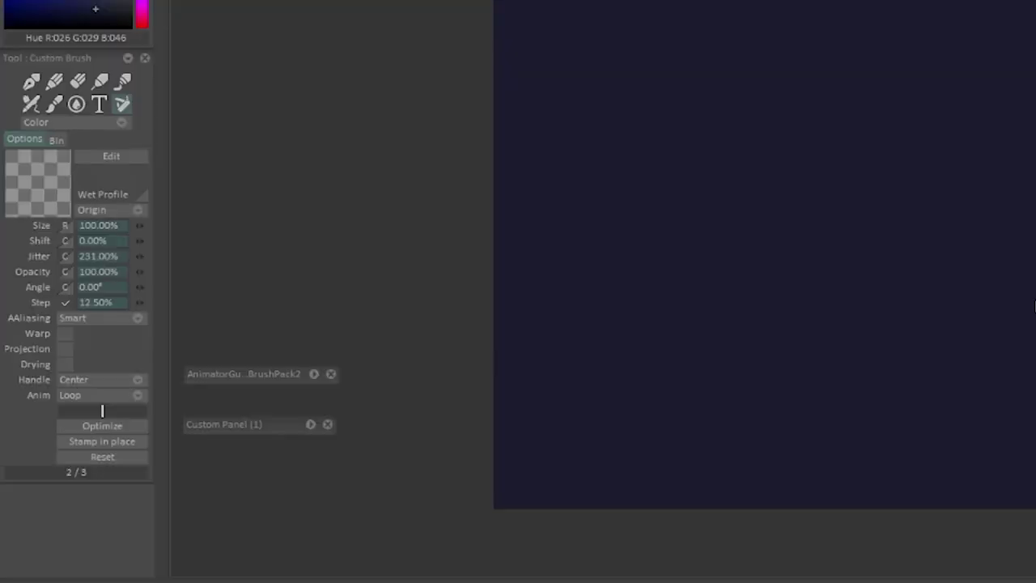
# Set the sparkle brush to Alpha Max Stamp, test a pale-coloured stroke on the navy canvas, undo it and pick another pale colour.
pyautogui.click(133, 208)
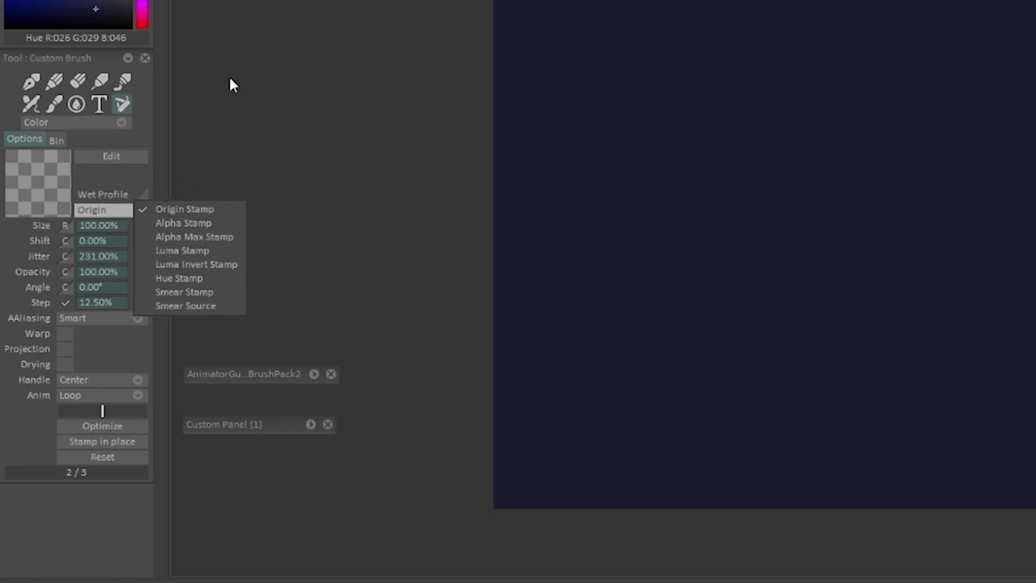
pyautogui.click(221, 237)
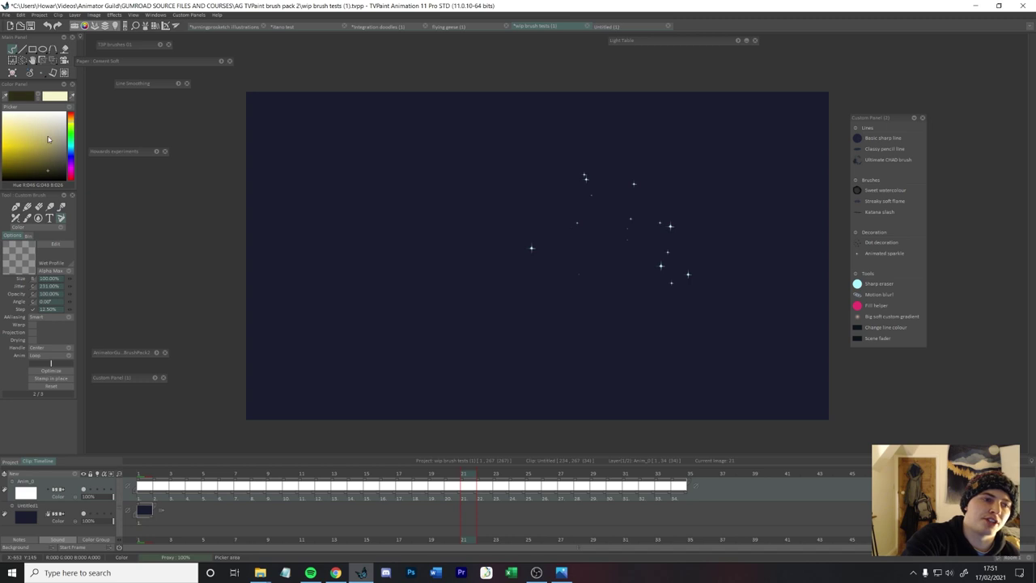
pyautogui.click(11, 120)
pyautogui.moveTo(566, 251)
pyautogui.mouseDown()
pyautogui.moveTo(599, 259)
pyautogui.moveTo(628, 323)
pyautogui.moveTo(688, 364)
pyautogui.mouseUp()
pyautogui.hotkey('ctrl', 'z')
pyautogui.click(22, 122)
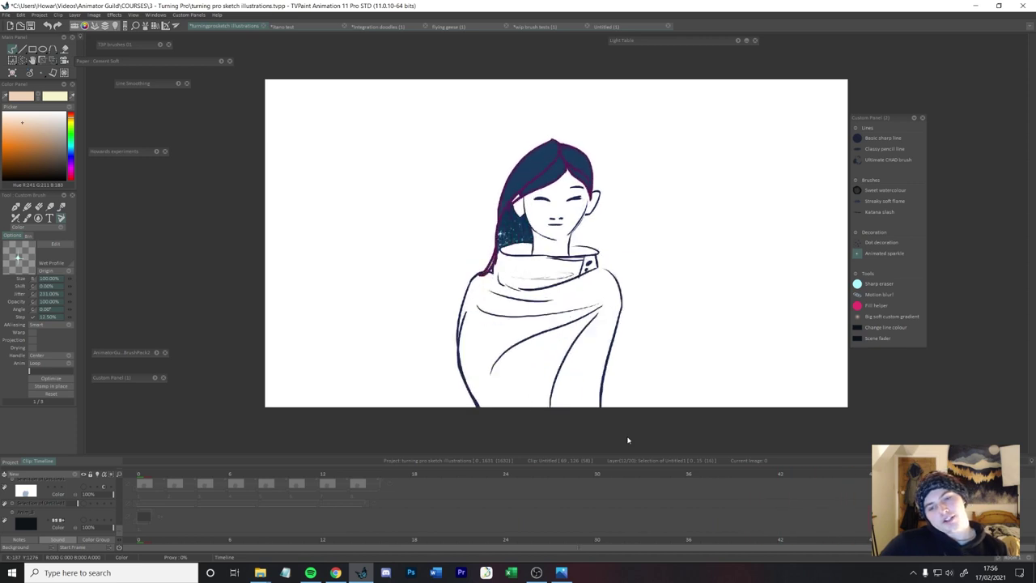
# Scrub through the animated portrait with sparkling hair in the turning pro sketch illustrations project.
pyautogui.moveTo(537, 474)
pyautogui.mouseDown()
pyautogui.moveTo(144, 476)
pyautogui.moveTo(157, 477)
pyautogui.mouseUp()
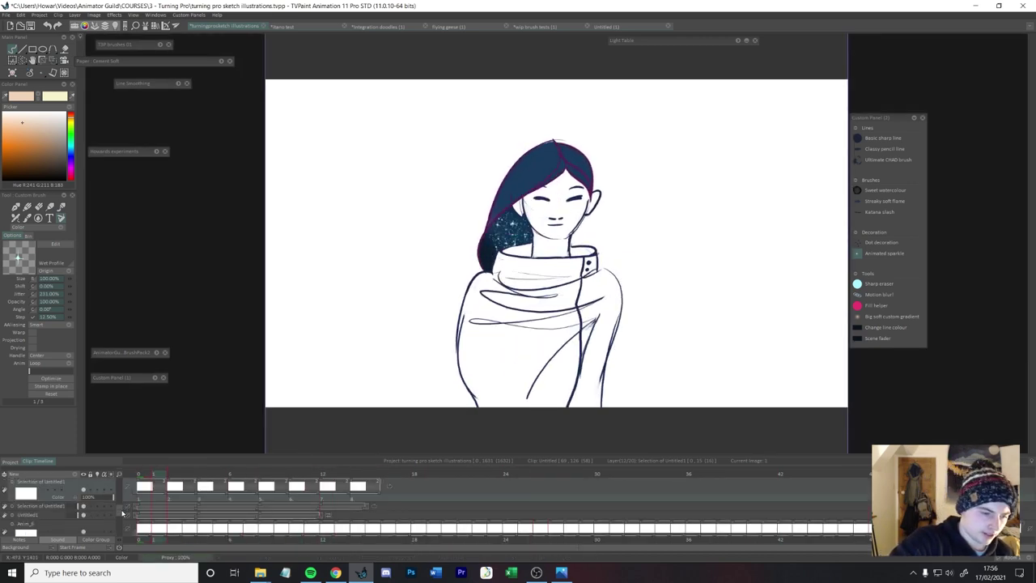
# Inspect the layers behind the portrait's sparkling hair by toggling their visibility, with the Animated sparkle brush selected.
pyautogui.scroll(1, 88, 515)
pyautogui.click(84, 511)
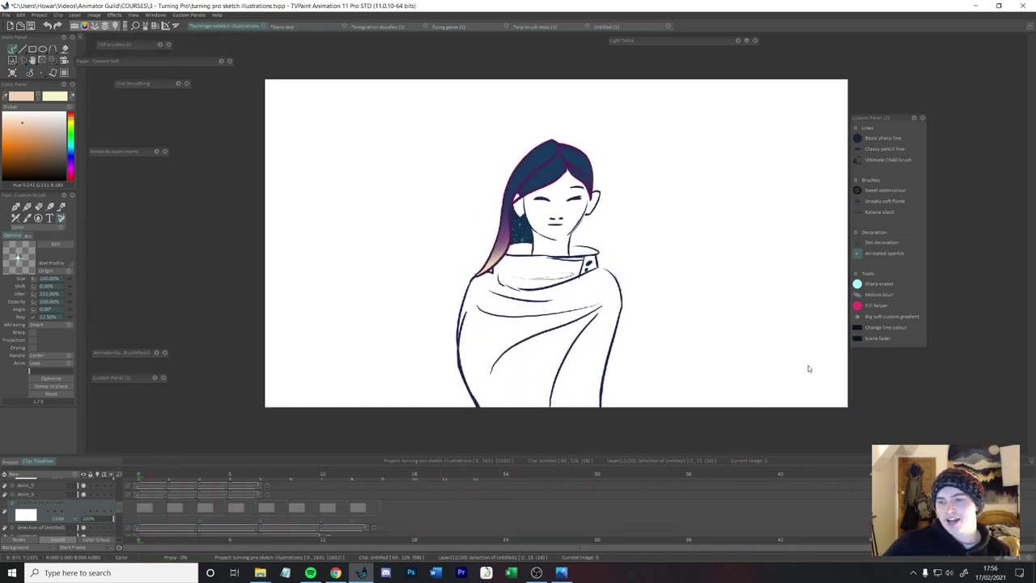
pyautogui.click(859, 254)
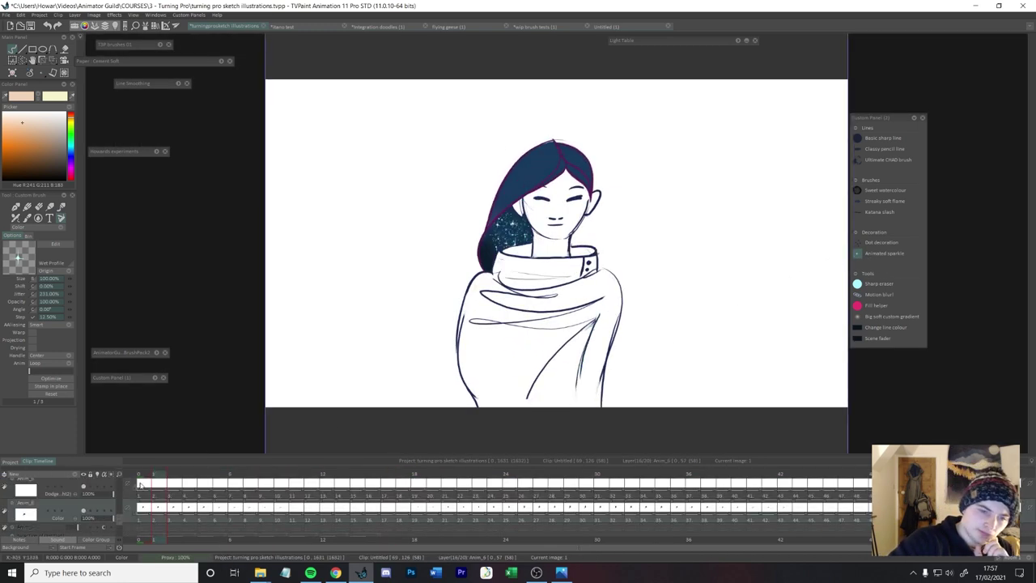
pyautogui.click(85, 511)
pyautogui.click(84, 512)
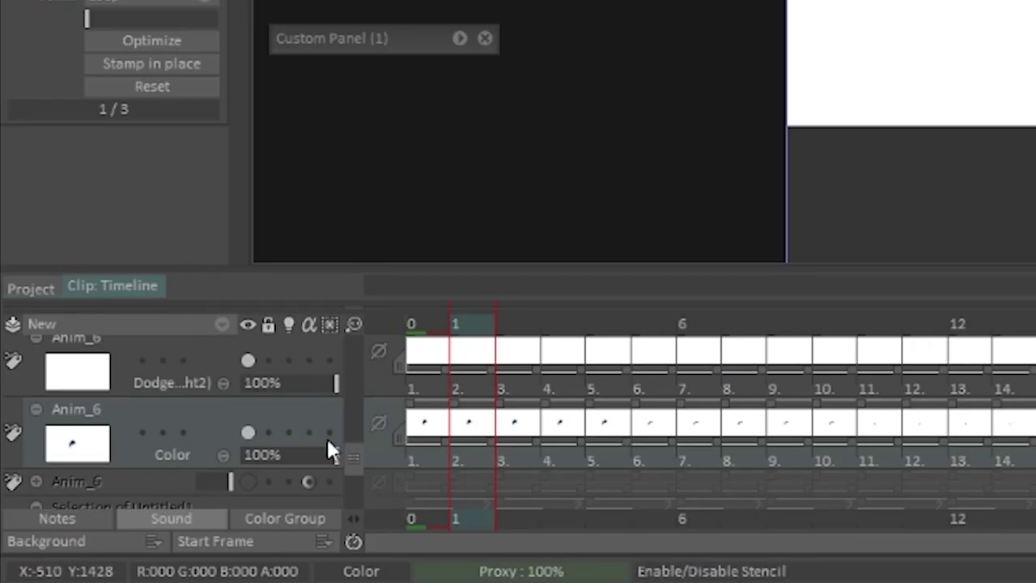
# Enable the stencil on the Anim_6 hair shape layer and play the portrait animation from frame 0.
pyautogui.click(329, 431)
pyautogui.moveTo(305, 477); pyautogui.dragTo(337, 401)
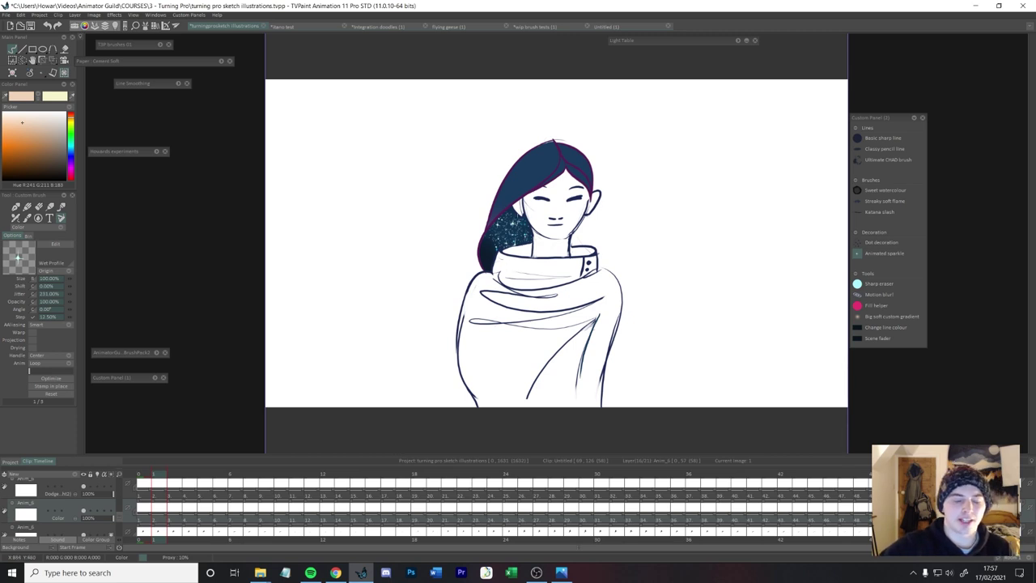
pyautogui.click(142, 475)
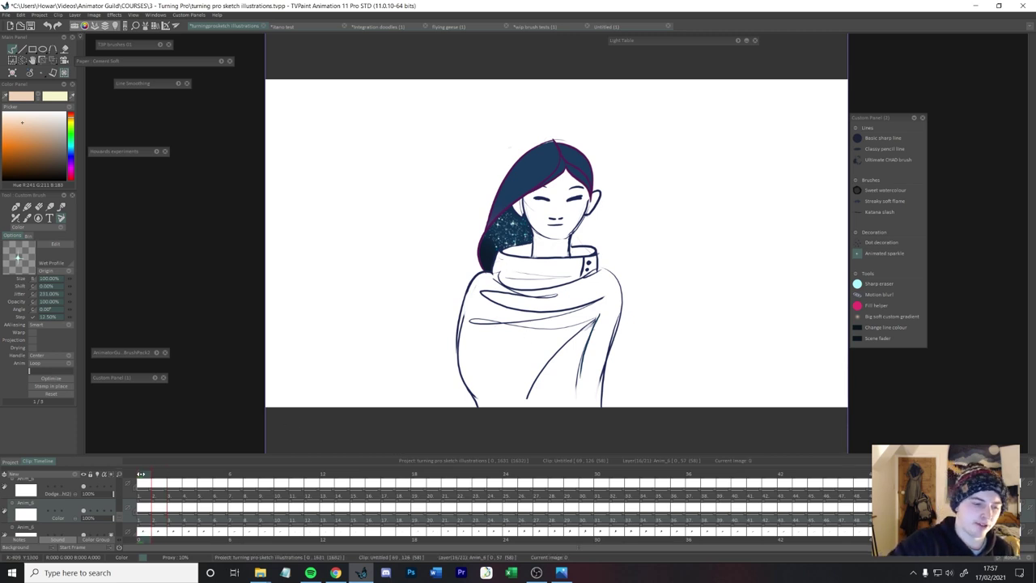
pyautogui.moveTo(119, 516); pyautogui.dragTo(120, 518)
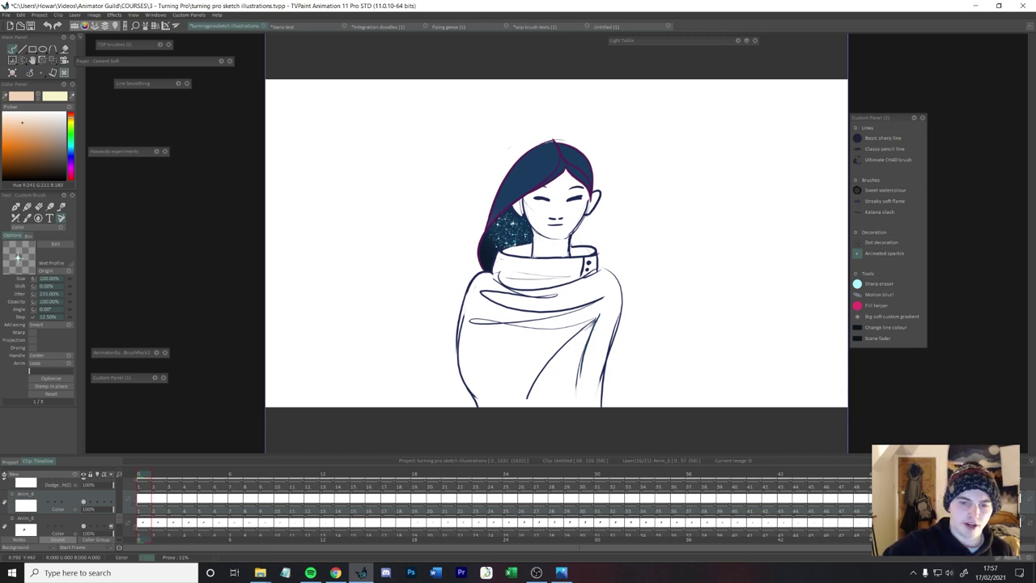
pyautogui.press('Return')
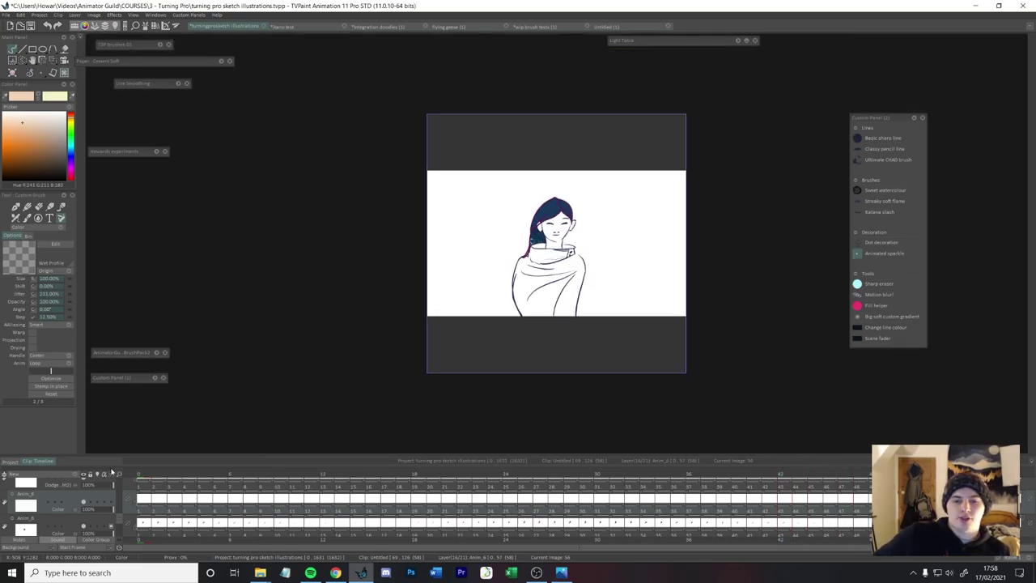
pyautogui.press('+')
pyautogui.press('+')
pyautogui.press('+')
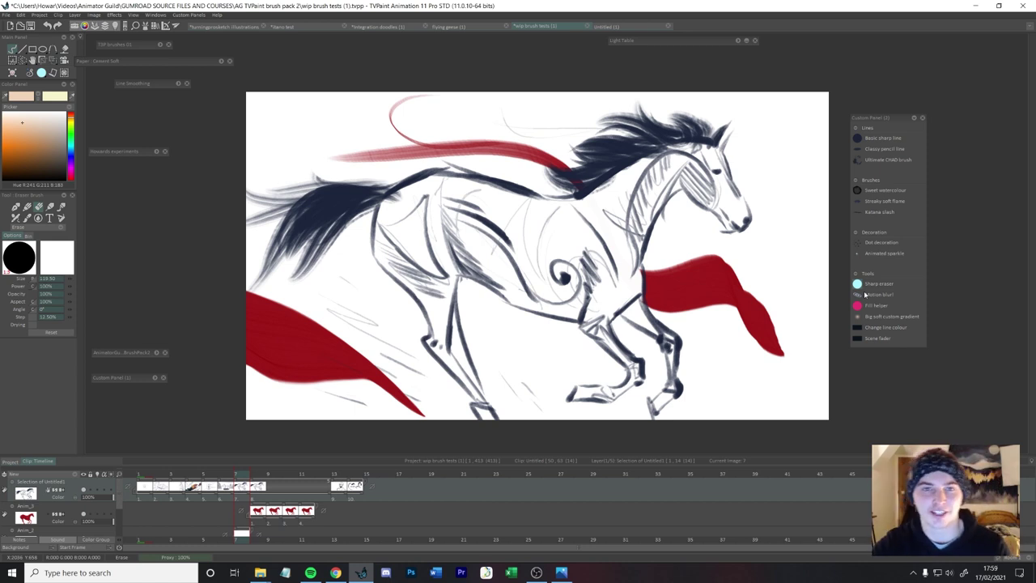
# Step through the layers at frame 7 of the running horse drawing in the wip brush tests project.
pyautogui.press('Down')
pyautogui.press('Down')
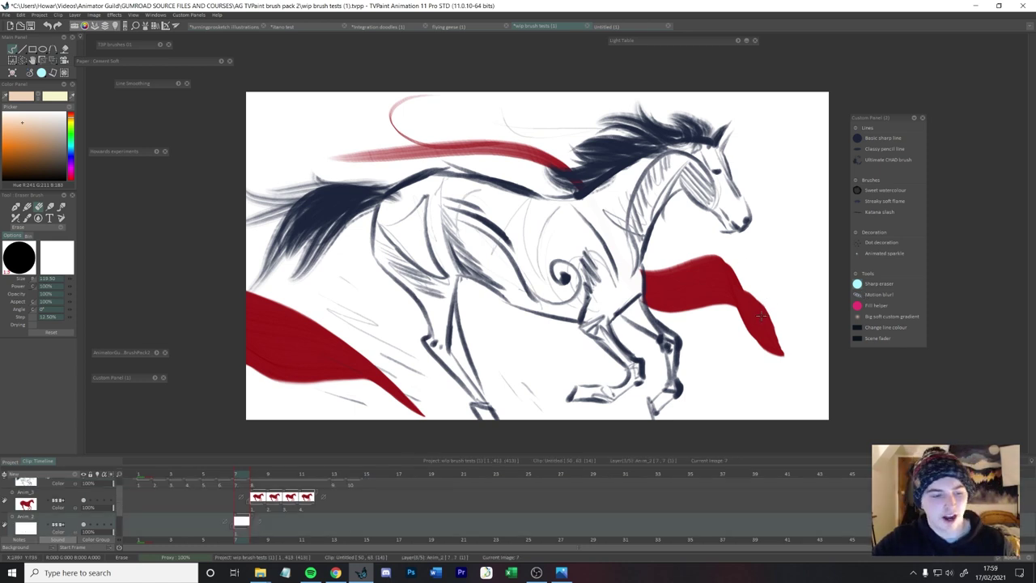
pyautogui.press('Up')
pyautogui.press('Up')
pyautogui.press('Down')
pyautogui.press('Down')
pyautogui.press('Down')
pyautogui.press('Down')
pyautogui.press('Up')
# Set the eraser brush size to 100 and select the Sharp eraser preset.
pyautogui.moveTo(795, 295)
pyautogui.mouseDown()
pyautogui.moveTo(766, 305)
pyautogui.moveTo(710, 280)
pyautogui.moveTo(741, 292)
pyautogui.mouseUp()
pyautogui.moveTo(70, 279); pyautogui.dragTo(53, 281)
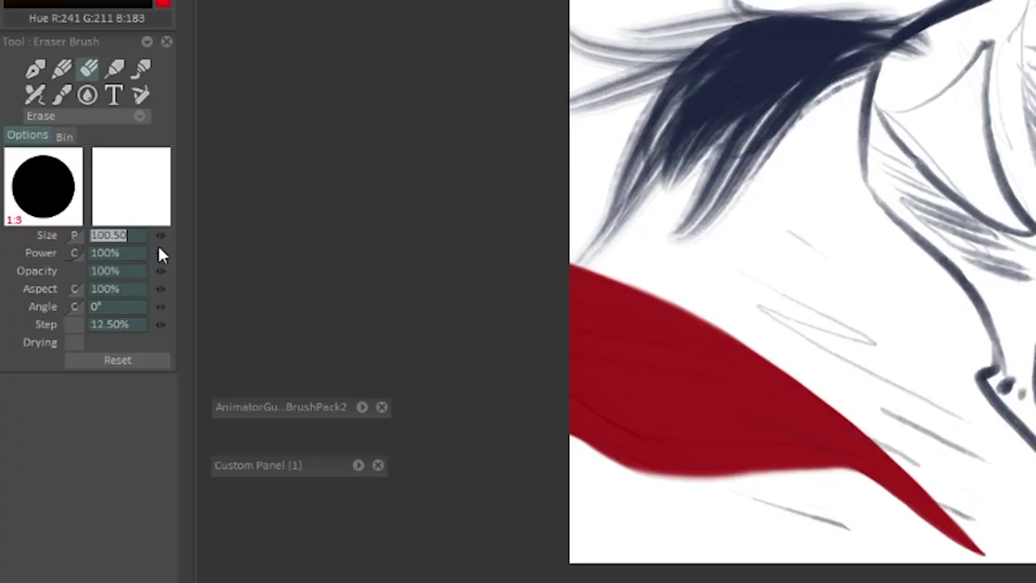
pyautogui.write('100')
pyautogui.press('Tab')
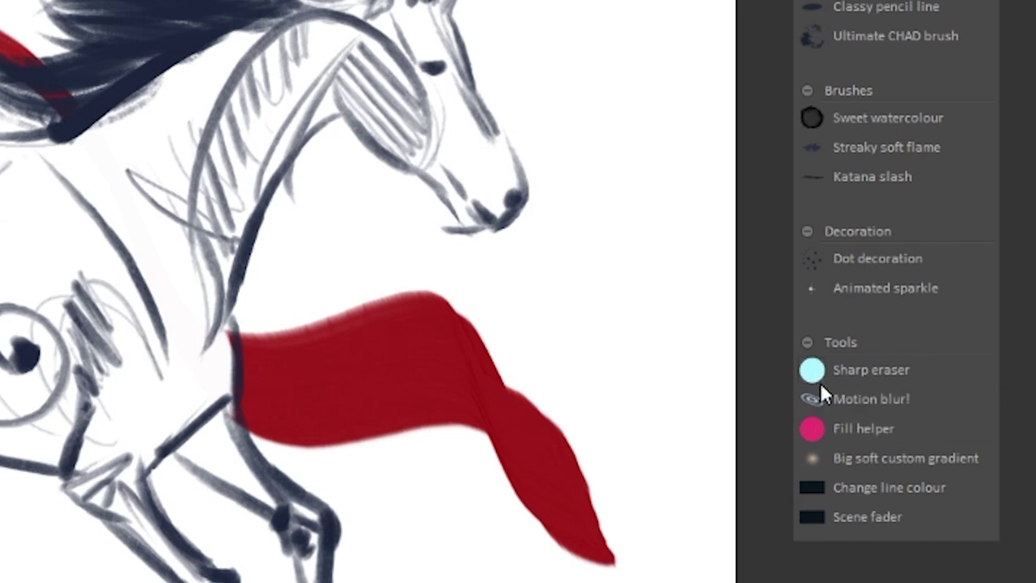
pyautogui.click(809, 370)
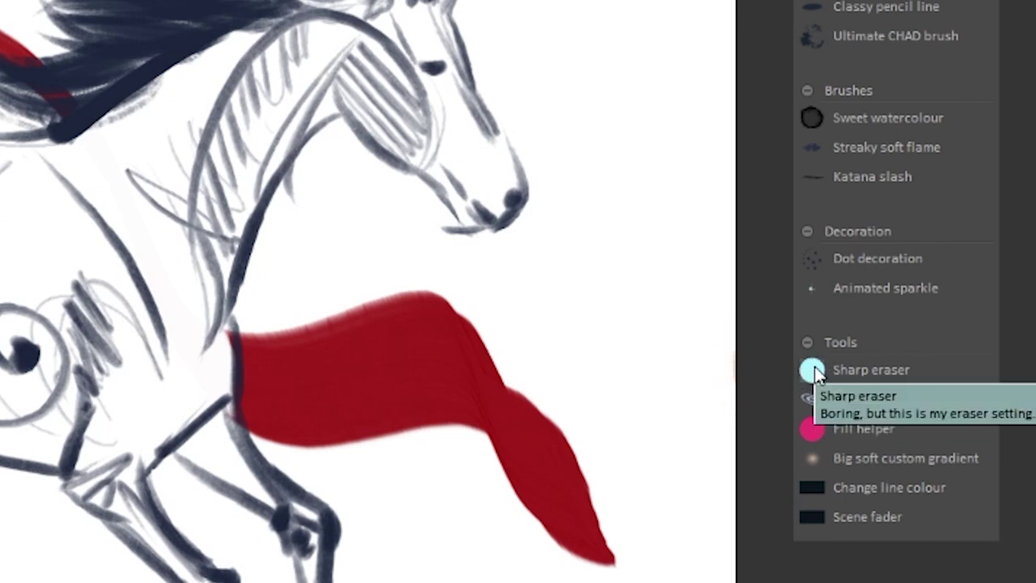
pyautogui.click(812, 376)
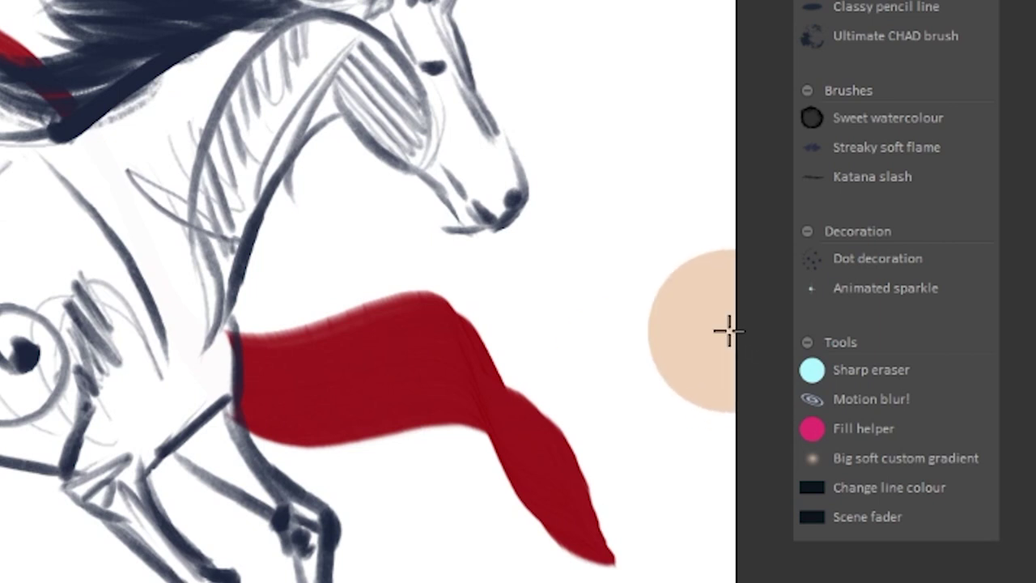
pyautogui.rightClick(814, 375)
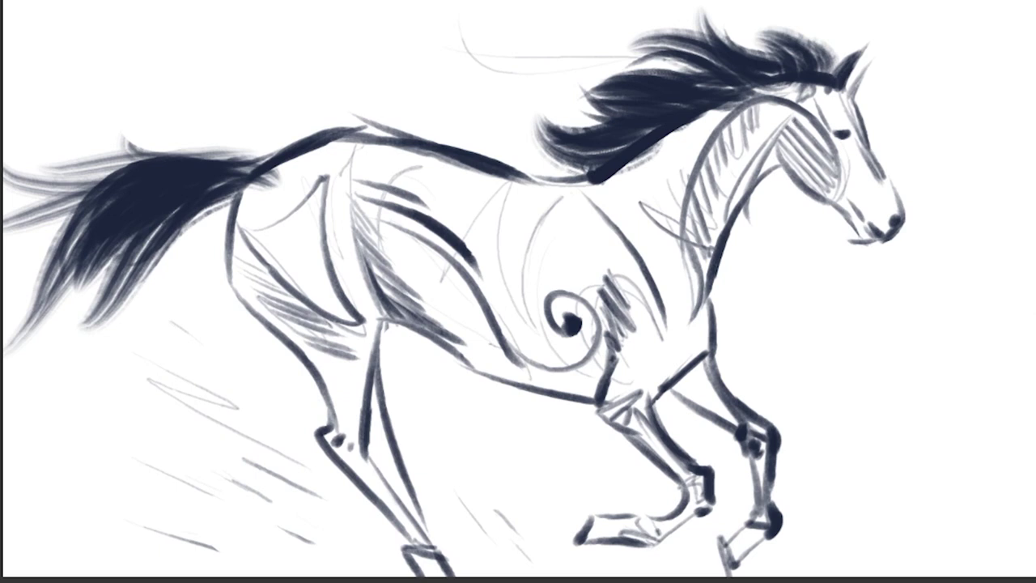
# Sketch pale direction arrows in front of the horse's chest and undo them.
pyautogui.moveTo(753, 312)
pyautogui.mouseDown()
pyautogui.moveTo(869, 379)
pyautogui.moveTo(874, 401)
pyautogui.mouseUp()
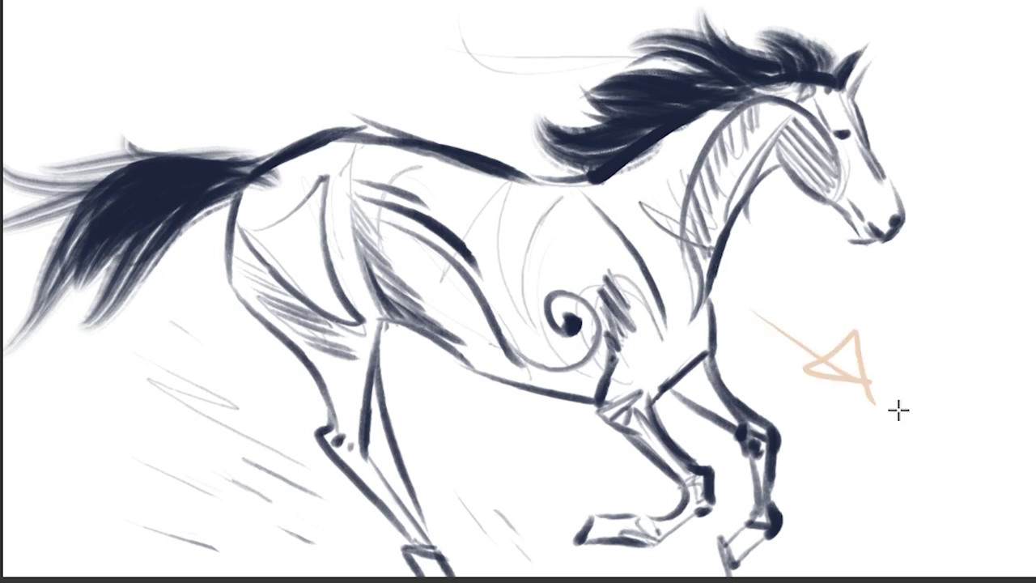
pyautogui.hotkey('ctrl', 'z')
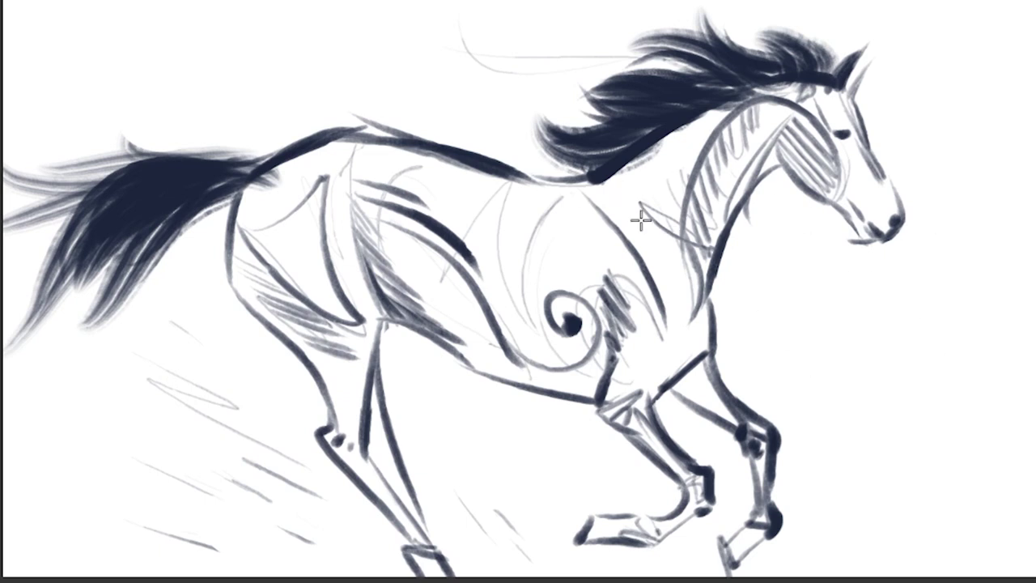
pyautogui.moveTo(862, 361)
pyautogui.mouseDown()
pyautogui.moveTo(749, 293)
pyautogui.moveTo(798, 289)
pyautogui.moveTo(763, 321)
pyautogui.mouseUp()
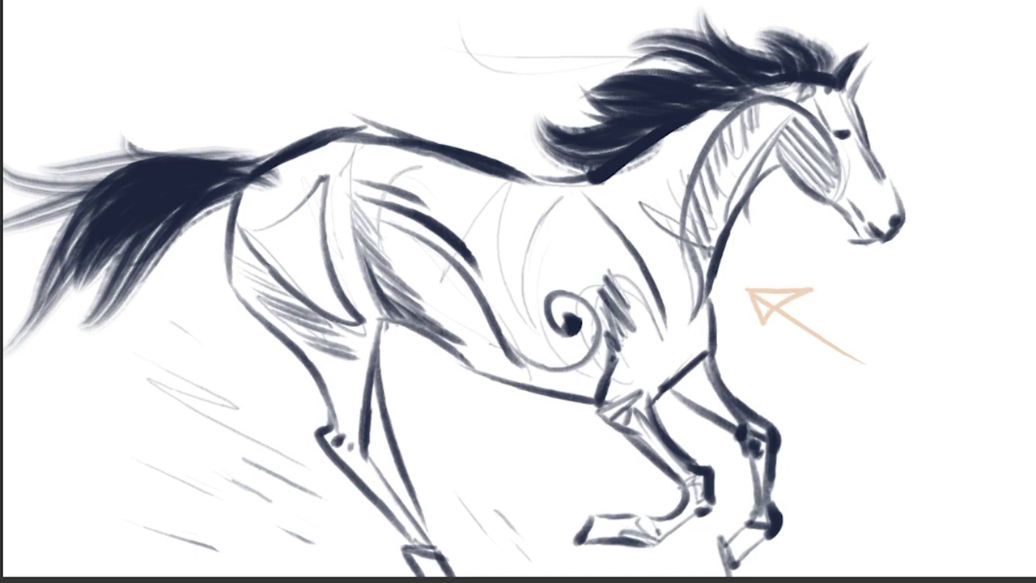
pyautogui.hotkey('ctrl', 'z')
pyautogui.hotkey('ctrl', 'z')
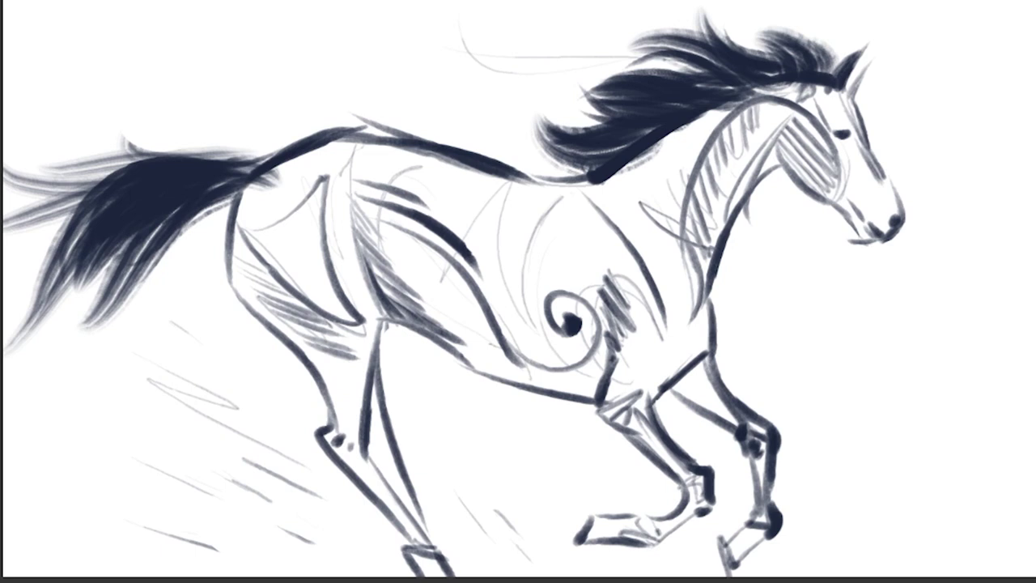
# Test Motion blur strokes on the base of the horse's mane and its hind legs, and undo them.
pyautogui.moveTo(625, 183); pyautogui.dragTo(564, 153)
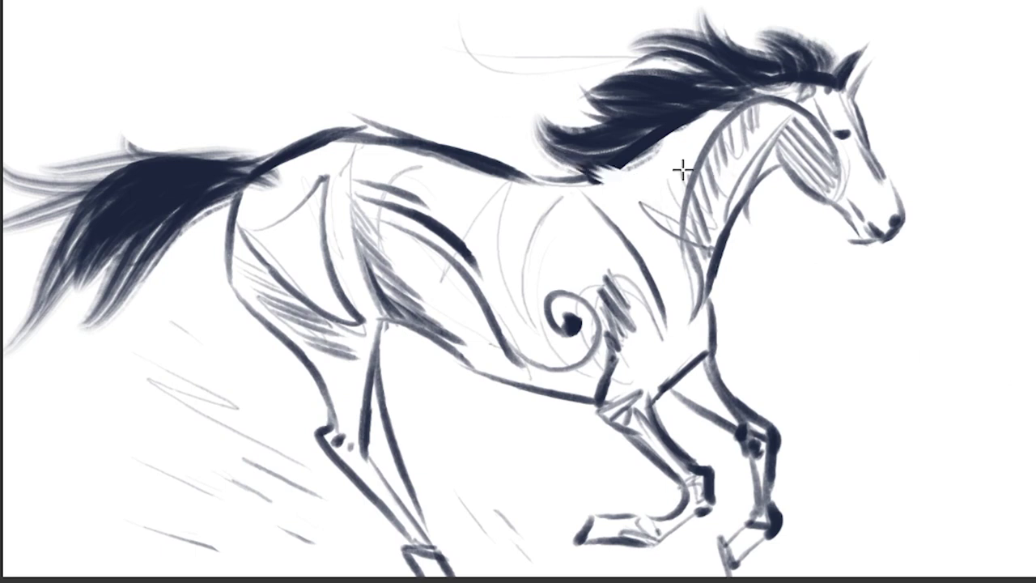
pyautogui.hotkey('ctrl', 'z')
pyautogui.moveTo(613, 183); pyautogui.dragTo(566, 165)
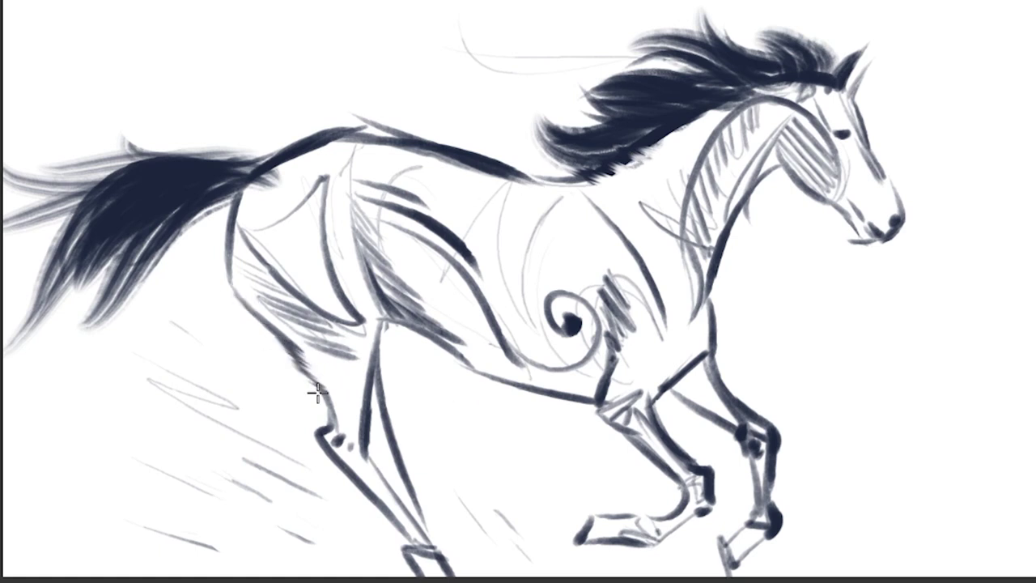
pyautogui.moveTo(298, 361); pyautogui.dragTo(330, 390)
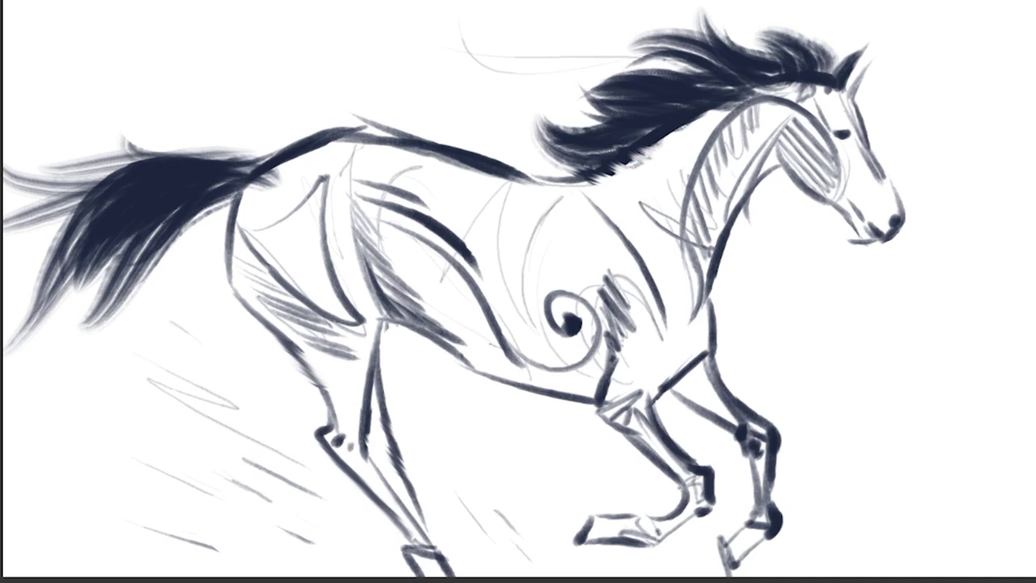
pyautogui.hotkey('ctrl', 'z')
pyautogui.hotkey('ctrl', 'z')
pyautogui.hotkey('ctrl', 'z')
pyautogui.hotkey('ctrl', 'z')
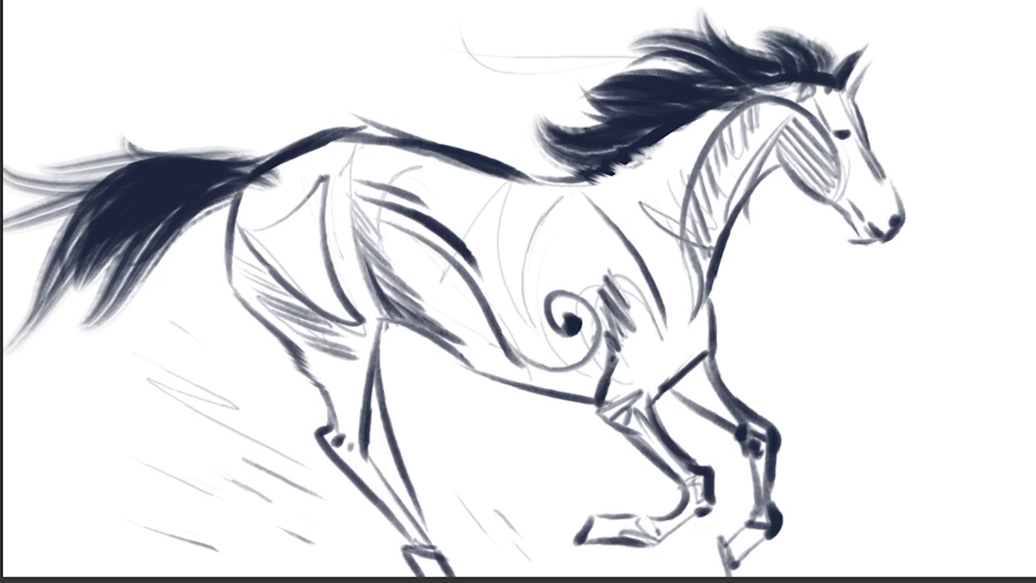
pyautogui.hotkey('ctrl', 'z')
pyautogui.hotkey('ctrl', 'z')
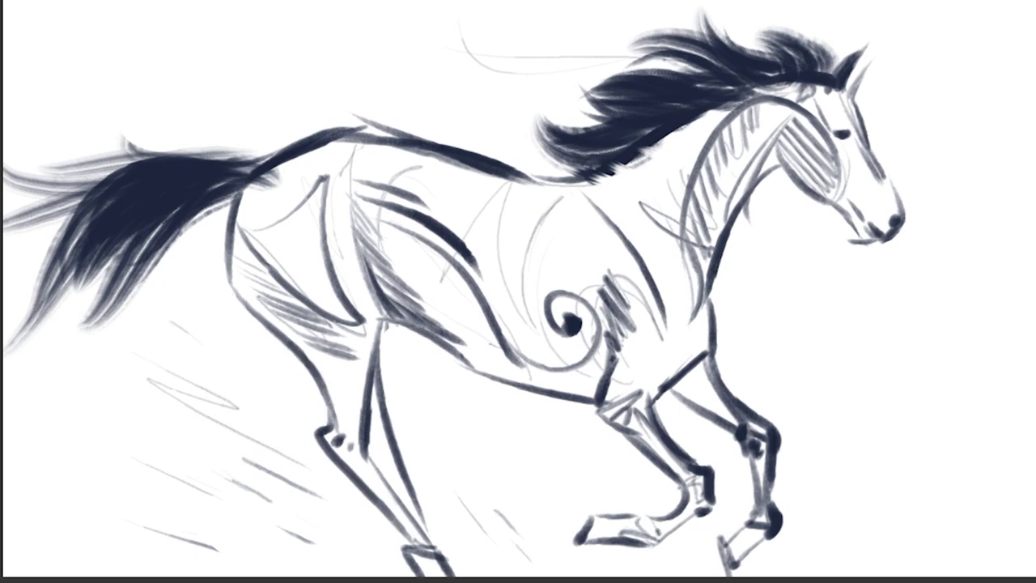
# Try short and long Motion blur smears along the horse's back and rump, undoing each one.
pyautogui.moveTo(611, 165); pyautogui.dragTo(568, 183)
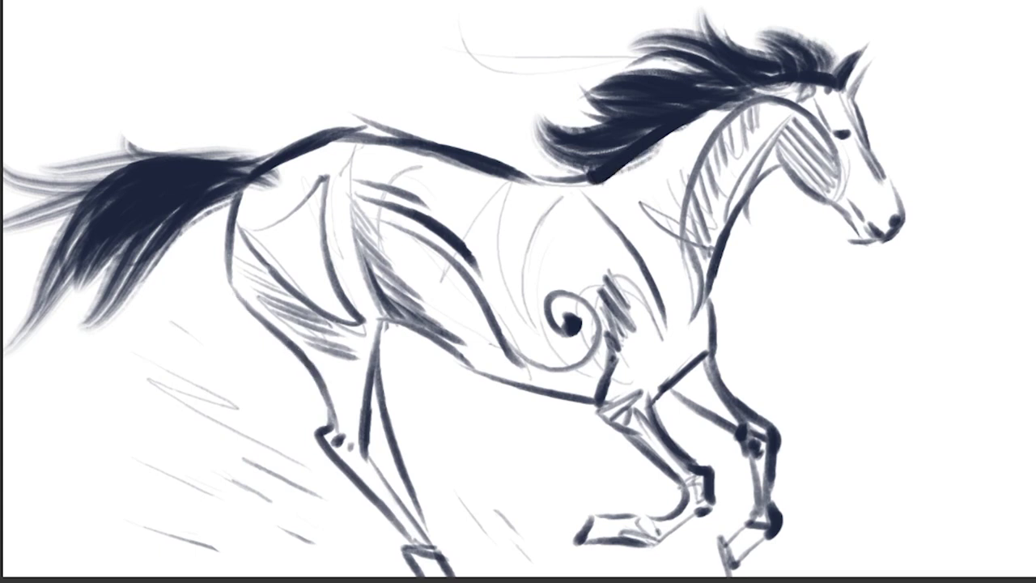
pyautogui.moveTo(359, 149); pyautogui.dragTo(310, 120)
pyautogui.hotkey('ctrl', 'z')
pyautogui.moveTo(415, 163); pyautogui.dragTo(291, 113)
pyautogui.hotkey('ctrl', 'z')
pyautogui.moveTo(394, 160); pyautogui.dragTo(260, 68)
pyautogui.hotkey('ctrl', 'z')
pyautogui.moveTo(540, 199); pyautogui.dragTo(152, 51)
pyautogui.hotkey('ctrl', 'z')
pyautogui.moveTo(502, 185); pyautogui.dragTo(88, 49)
pyautogui.moveTo(330, 159); pyautogui.dragTo(159, 102)
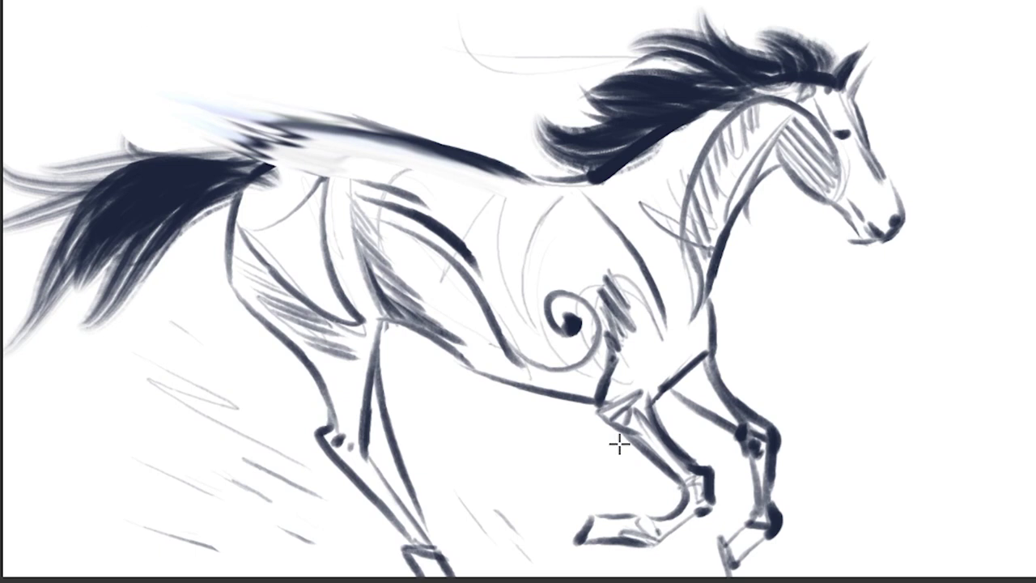
pyautogui.hotkey('ctrl', 'z')
pyautogui.moveTo(328, 155); pyautogui.dragTo(308, 136)
pyautogui.hotkey('ctrl', 'z')
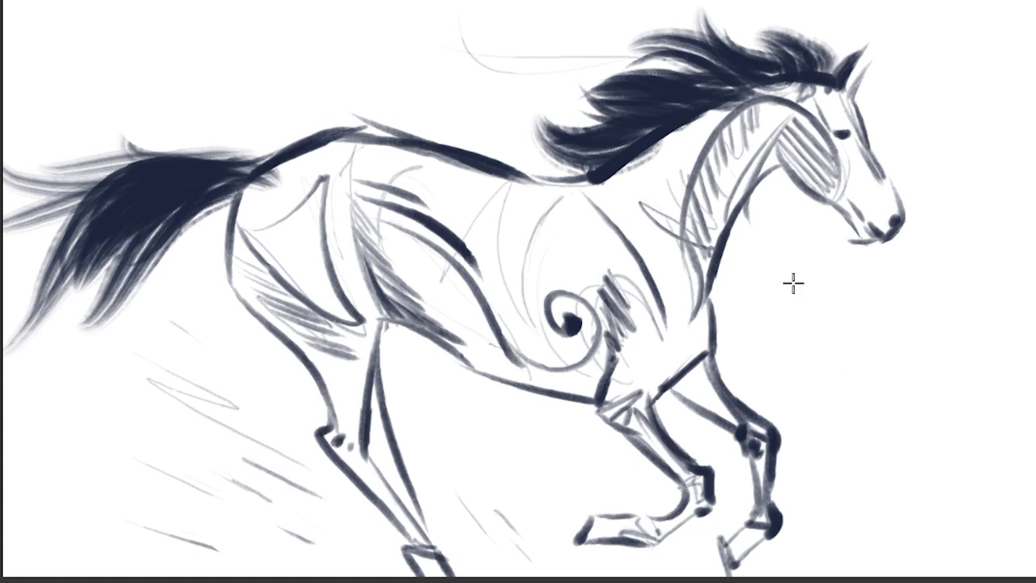
# Smear the lines between the horse's neck and chest with Motion blur and undo all remaining blur strokes.
pyautogui.moveTo(729, 251); pyautogui.dragTo(648, 200)
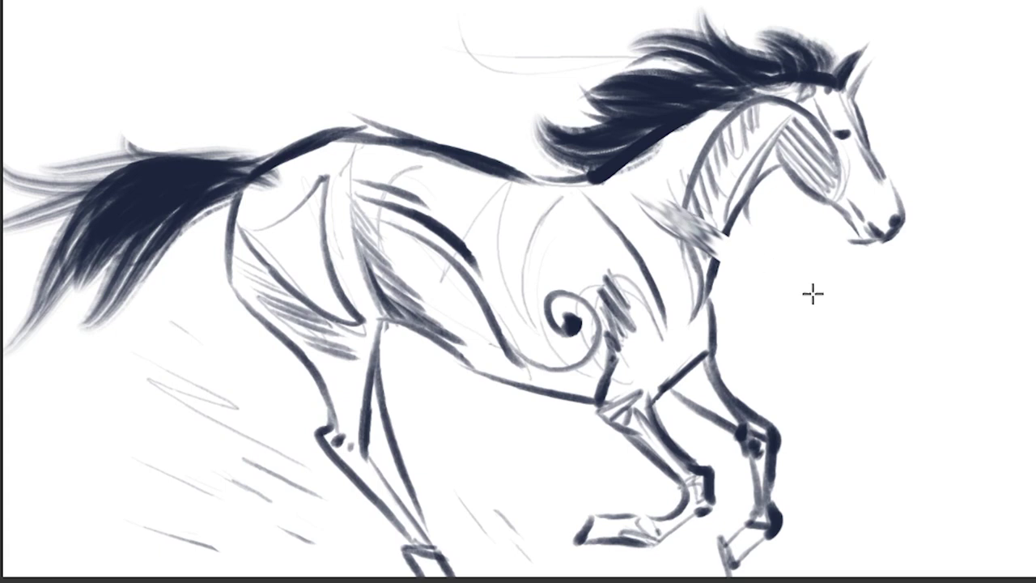
pyautogui.hotkey('ctrl', 'z')
pyautogui.hotkey('ctrl', 'z')
pyautogui.hotkey('ctrl', 'z')
pyautogui.hotkey('ctrl', 'z')
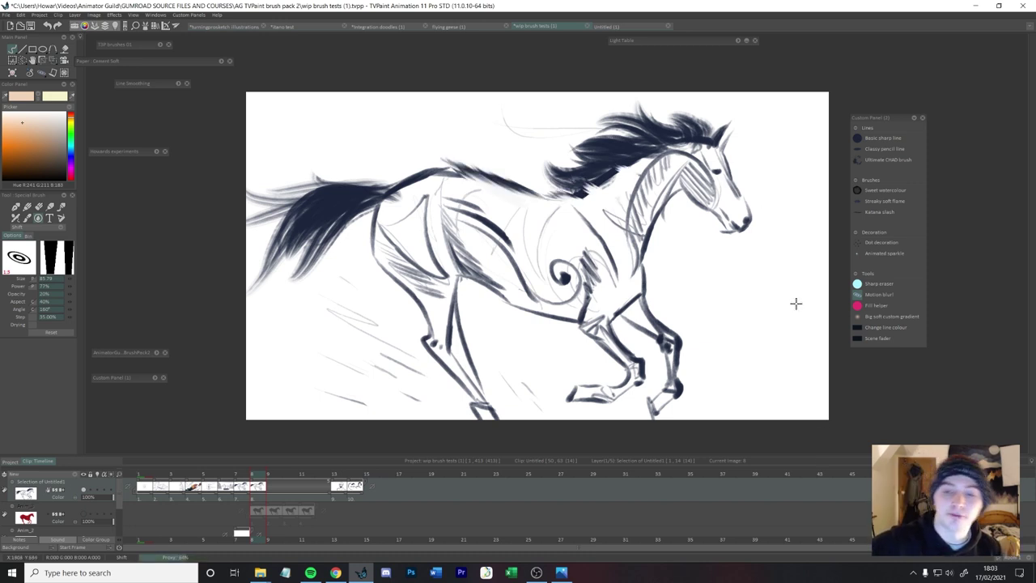
pyautogui.hotkey('ctrl', 'z')
pyautogui.hotkey('ctrl', 'z')
pyautogui.hotkey('ctrl', 'z')
pyautogui.hotkey('ctrl', 'z')
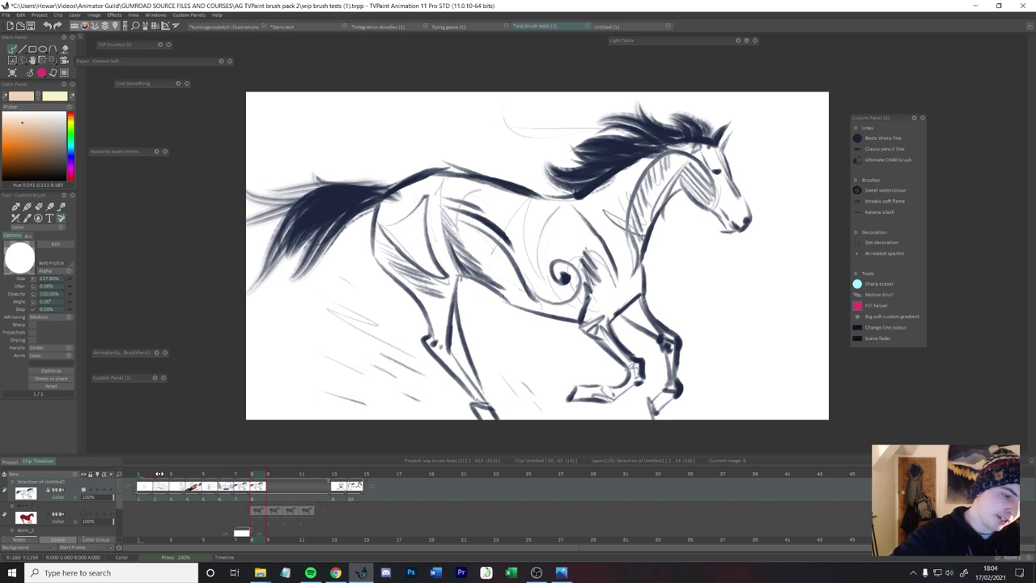
# Go to the bare-chested figure on frame 3, pick a turquoise colour, test a stroke across the torso and undo it.
pyautogui.moveTo(157, 473); pyautogui.dragTo(175, 473)
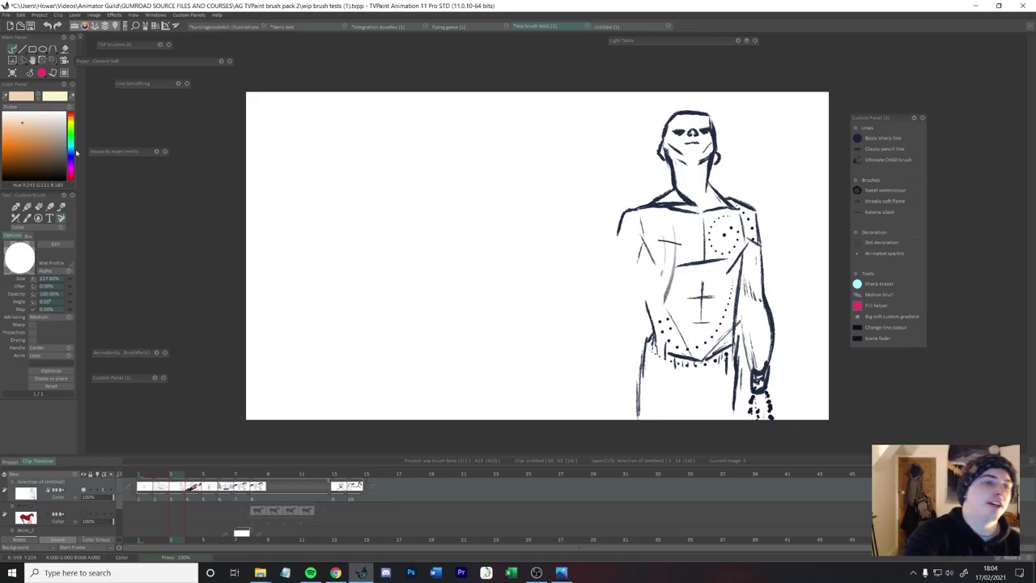
pyautogui.click(68, 145)
pyautogui.click(23, 141)
pyautogui.moveTo(699, 287)
pyautogui.mouseDown()
pyautogui.moveTo(705, 250)
pyautogui.moveTo(760, 242)
pyautogui.mouseUp()
pyautogui.hotkey('ctrl', 'z')
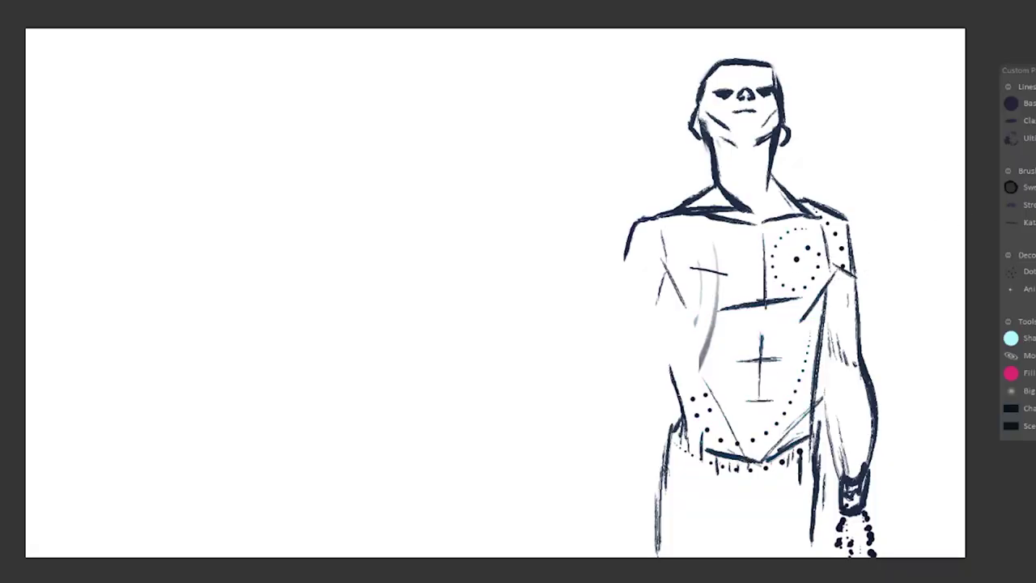
# Recolour the figure's chest, abdomen, collarbone and inner arm lines turquoise with the Fill helper brush.
pyautogui.moveTo(765, 299)
pyautogui.mouseDown()
pyautogui.moveTo(727, 346)
pyautogui.moveTo(736, 373)
pyautogui.moveTo(751, 373)
pyautogui.moveTo(773, 313)
pyautogui.moveTo(767, 284)
pyautogui.moveTo(750, 285)
pyautogui.moveTo(771, 292)
pyautogui.moveTo(760, 315)
pyautogui.moveTo(759, 290)
pyautogui.moveTo(752, 329)
pyautogui.mouseUp()
pyautogui.hotkey('ctrl', 'z')
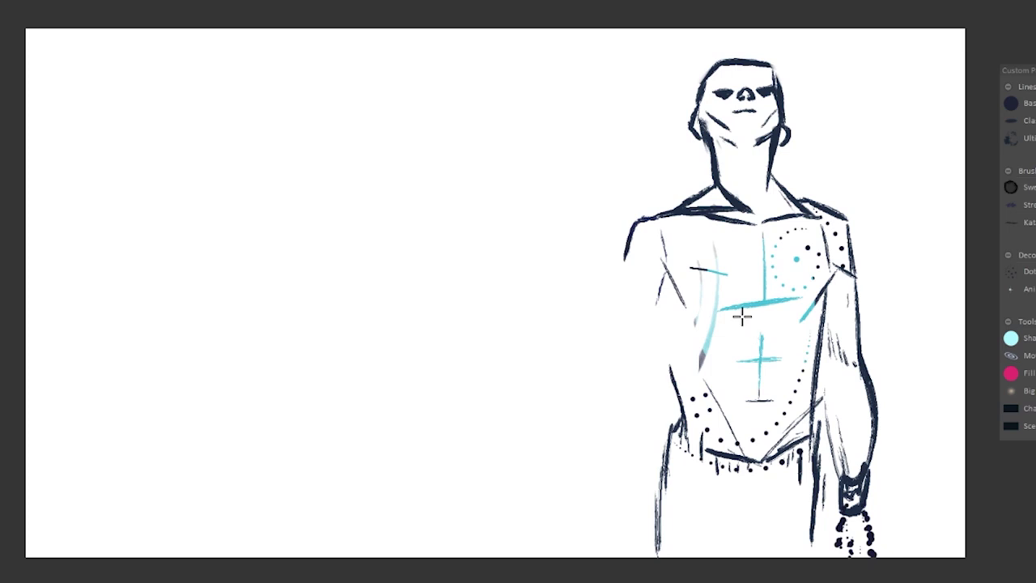
pyautogui.hotkey('ctrl', 'z')
pyautogui.moveTo(779, 243)
pyautogui.mouseDown()
pyautogui.moveTo(737, 323)
pyautogui.moveTo(738, 386)
pyautogui.moveTo(753, 291)
pyautogui.moveTo(778, 249)
pyautogui.mouseUp()
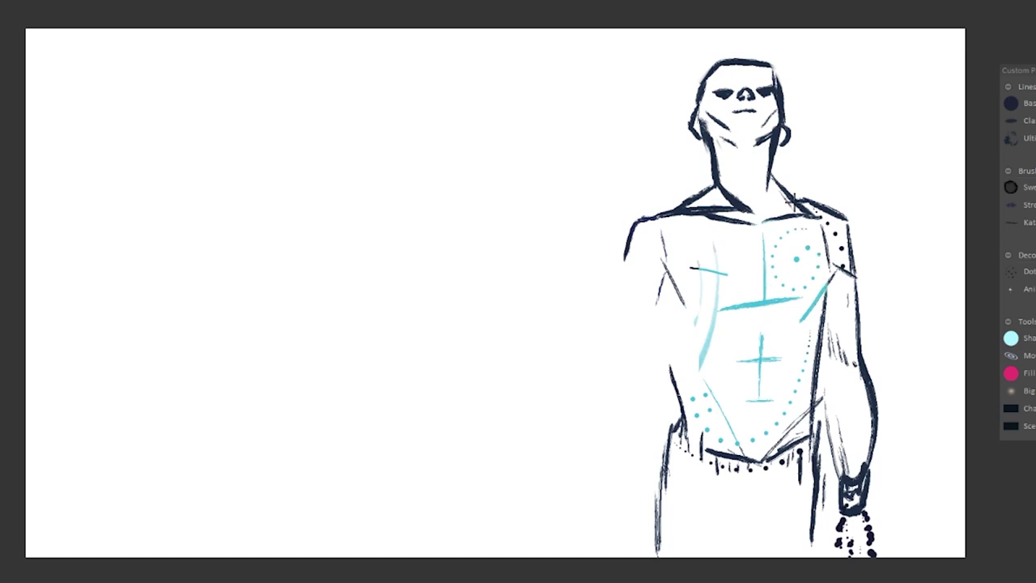
pyautogui.moveTo(736, 256)
pyautogui.mouseDown()
pyautogui.moveTo(736, 241)
pyautogui.moveTo(697, 276)
pyautogui.moveTo(650, 287)
pyautogui.mouseUp()
pyautogui.hotkey('ctrl', 'z')
pyautogui.moveTo(706, 310)
pyautogui.mouseDown()
pyautogui.moveTo(698, 266)
pyautogui.moveTo(718, 252)
pyautogui.moveTo(728, 258)
pyautogui.moveTo(731, 242)
pyautogui.mouseUp()
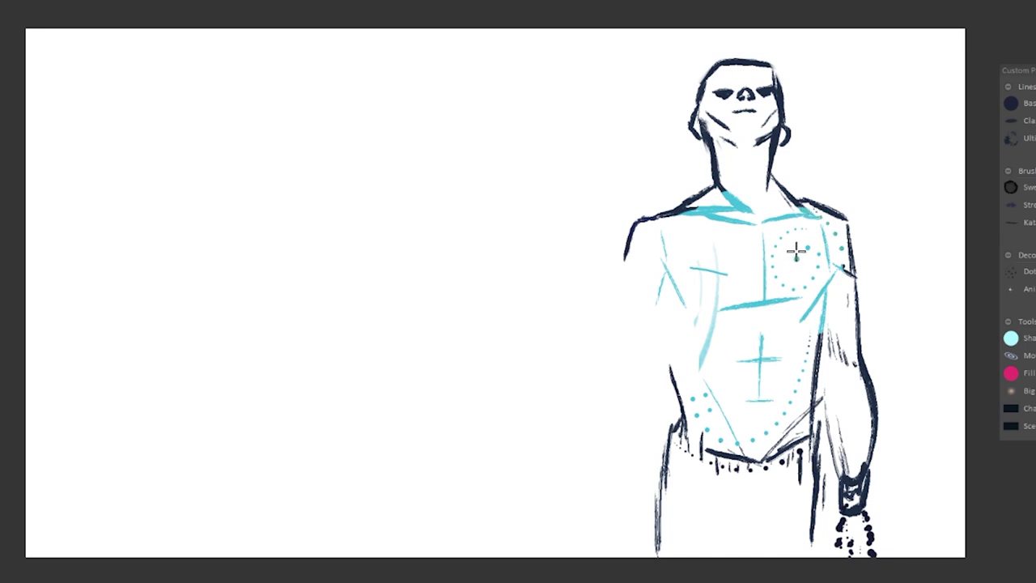
pyautogui.moveTo(796, 251); pyautogui.dragTo(805, 350)
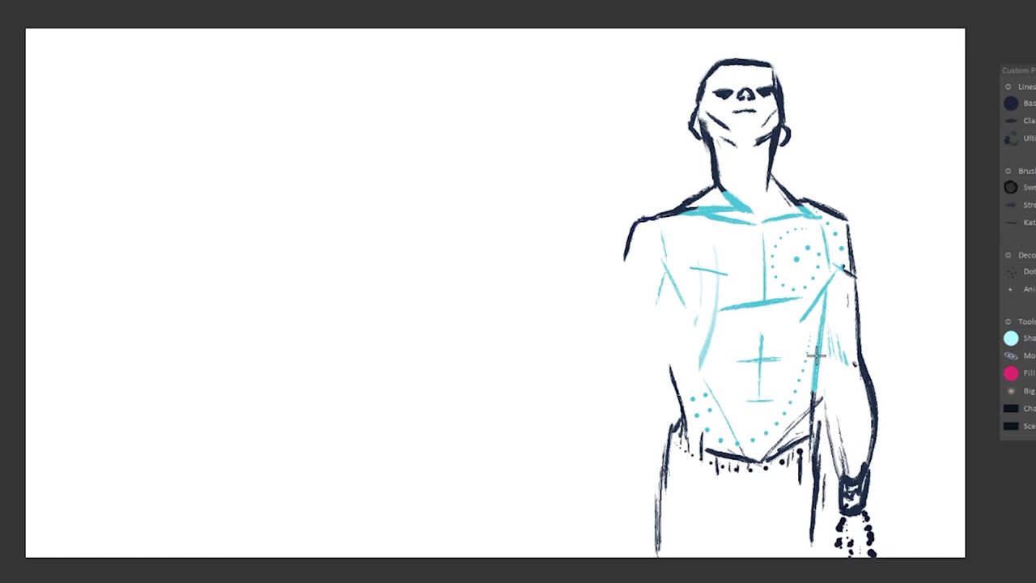
# Recolour the figure's waistline turquoise and trim the Anim_4 layer to frame 3 alone, hiding the layer beneath it.
pyautogui.moveTo(777, 414); pyautogui.dragTo(785, 474)
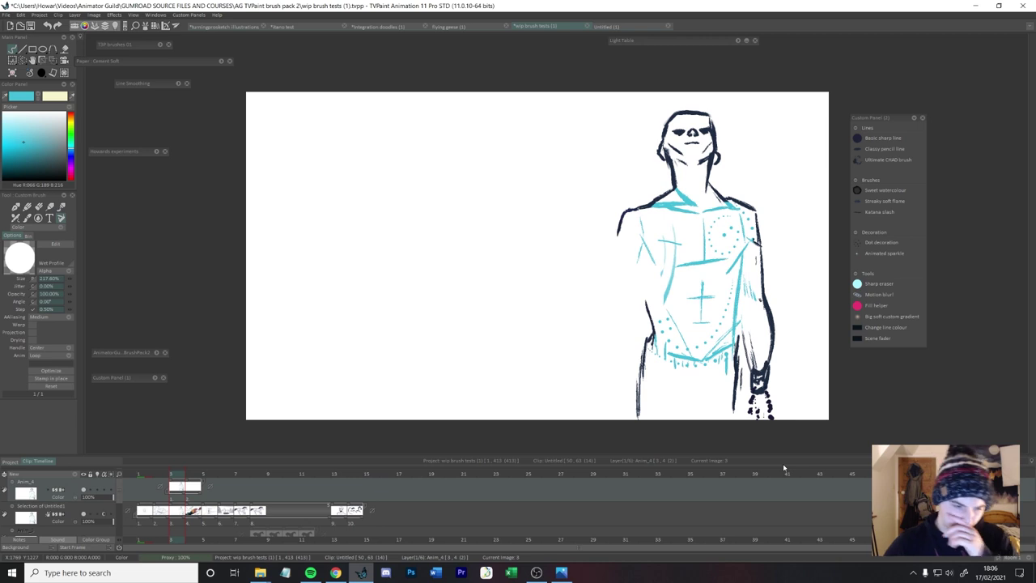
pyautogui.moveTo(209, 486); pyautogui.dragTo(192, 485)
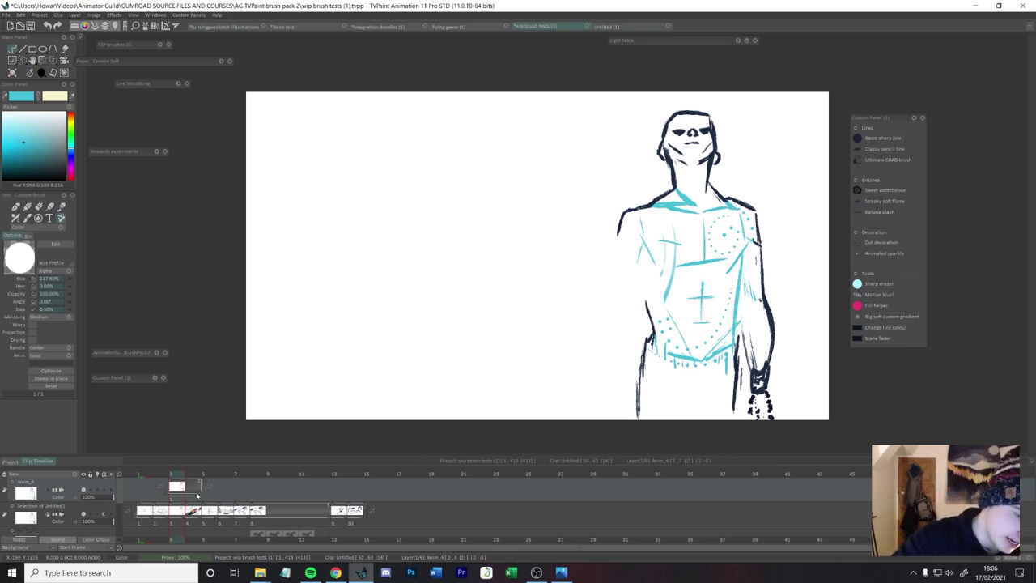
pyautogui.click(83, 513)
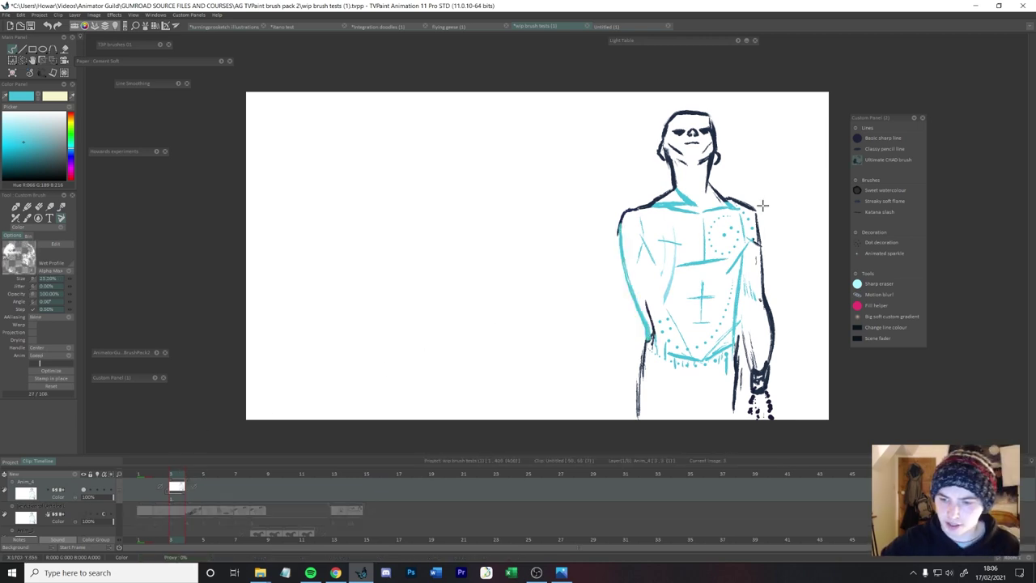
# Close the arm outlines with turquoise CHAD brush strokes, try filling the body, undo the fill and set the fill source to Layer.
pyautogui.moveTo(742, 331); pyautogui.dragTo(748, 341)
pyautogui.moveTo(760, 230); pyautogui.dragTo(762, 283)
pyautogui.press('f')
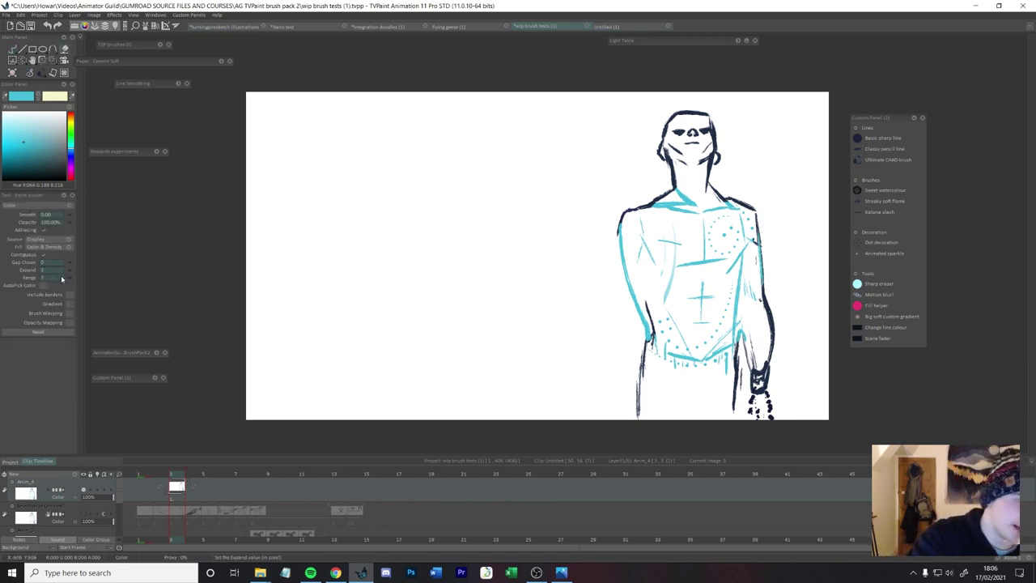
pyautogui.click(703, 240)
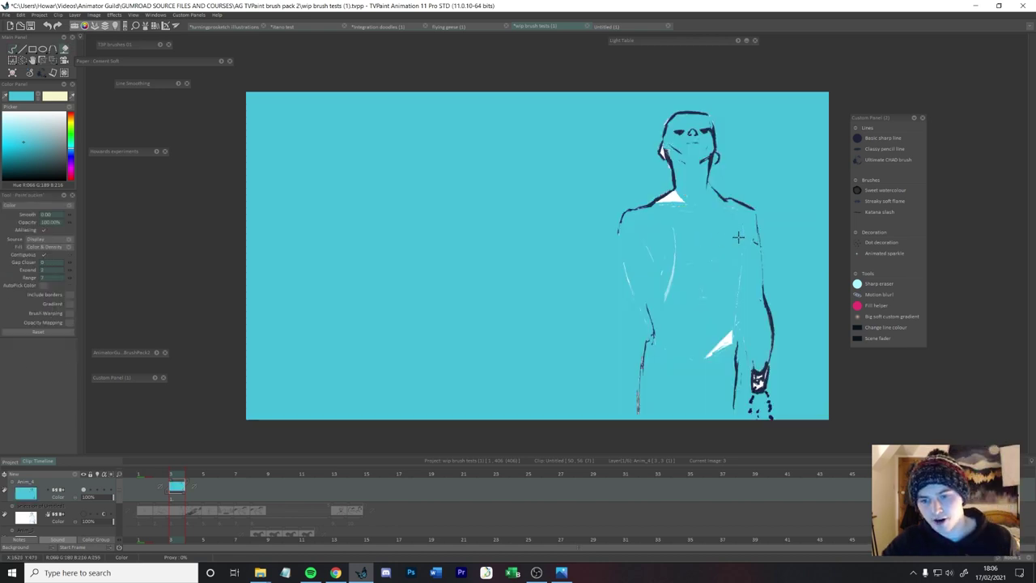
pyautogui.hotkey('ctrl', 'z')
pyautogui.click(49, 239)
# Draw a closed turquoise outline around the torso and flood-fill its inside, undoing the extra fill beside it.
pyautogui.moveTo(755, 237)
pyautogui.mouseDown()
pyautogui.moveTo(747, 210)
pyautogui.moveTo(720, 202)
pyautogui.mouseUp()
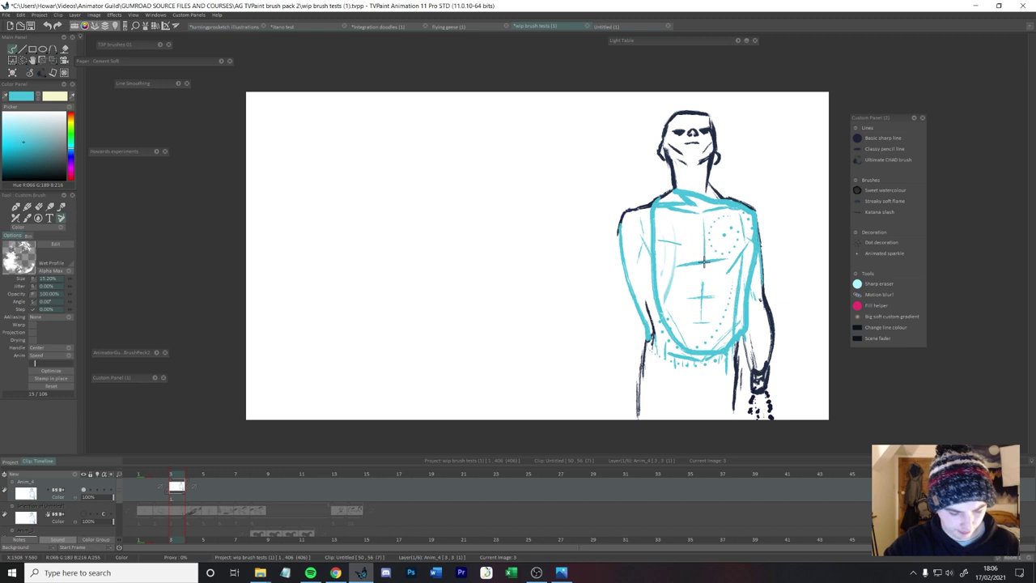
pyautogui.press('f')
pyautogui.click(696, 243)
pyautogui.click(652, 272)
pyautogui.hotkey('ctrl', 'z')
# Close the outline along the waist with a turquoise stroke and flood-fill the uncuffed arm.
pyautogui.press('b')
pyautogui.moveTo(647, 327)
pyautogui.mouseDown()
pyautogui.moveTo(661, 348)
pyautogui.moveTo(710, 356)
pyautogui.moveTo(723, 322)
pyautogui.mouseUp()
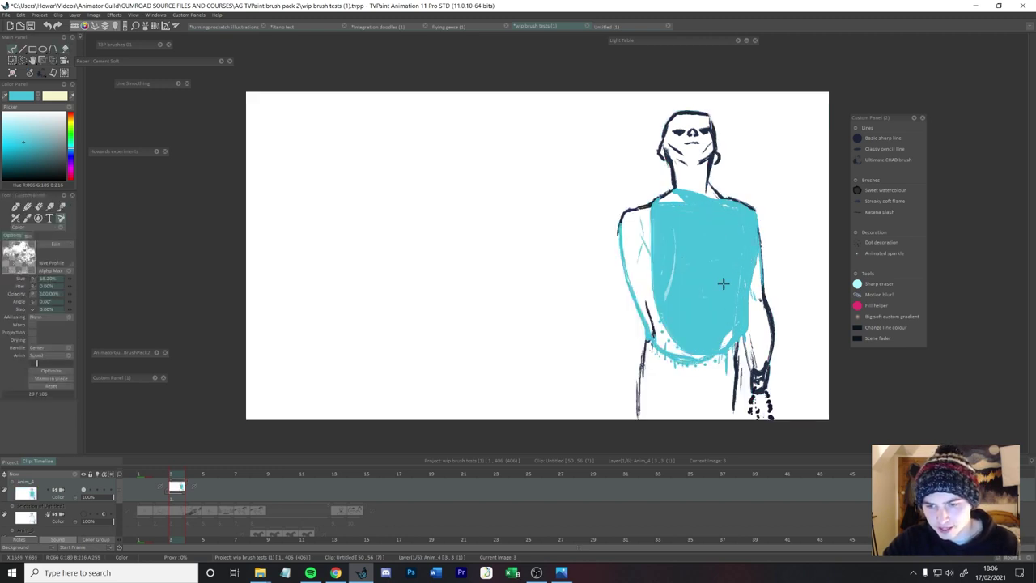
pyautogui.press('f')
pyautogui.click(647, 289)
# Draw a turquoise line up through the neck and face, and flood-fill the neck and head.
pyautogui.press('b')
pyautogui.moveTo(696, 193); pyautogui.dragTo(695, 110)
pyautogui.press('f')
pyautogui.click(696, 179)
pyautogui.click(698, 179)
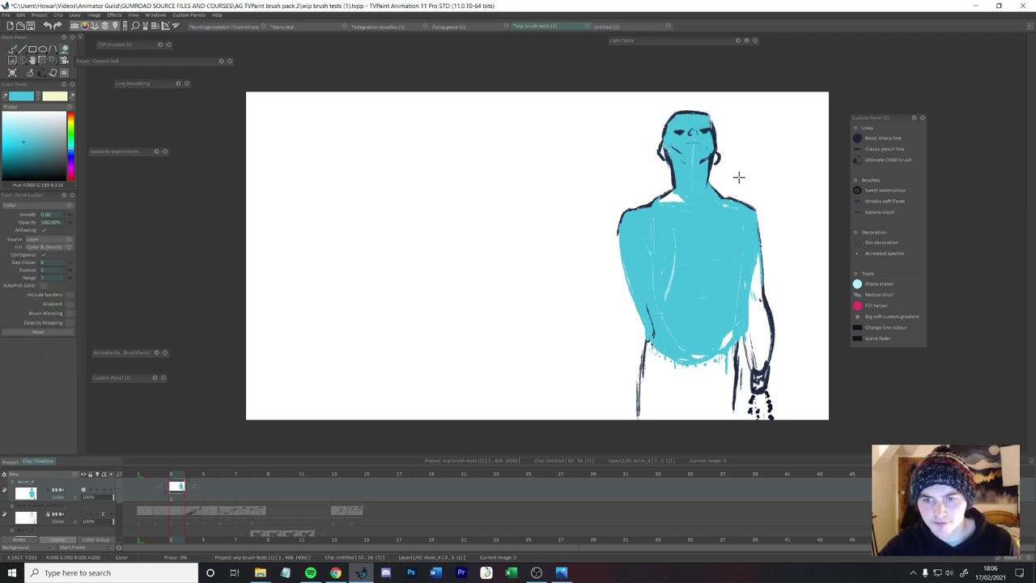
# Close the gaps along the cuffed arm in turquoise, flood-fill the arm and return to the brush.
pyautogui.press('b')
pyautogui.moveTo(748, 329)
pyautogui.mouseDown()
pyautogui.moveTo(751, 374)
pyautogui.moveTo(767, 340)
pyautogui.moveTo(759, 284)
pyautogui.mouseUp()
pyautogui.press('f')
pyautogui.click(762, 324)
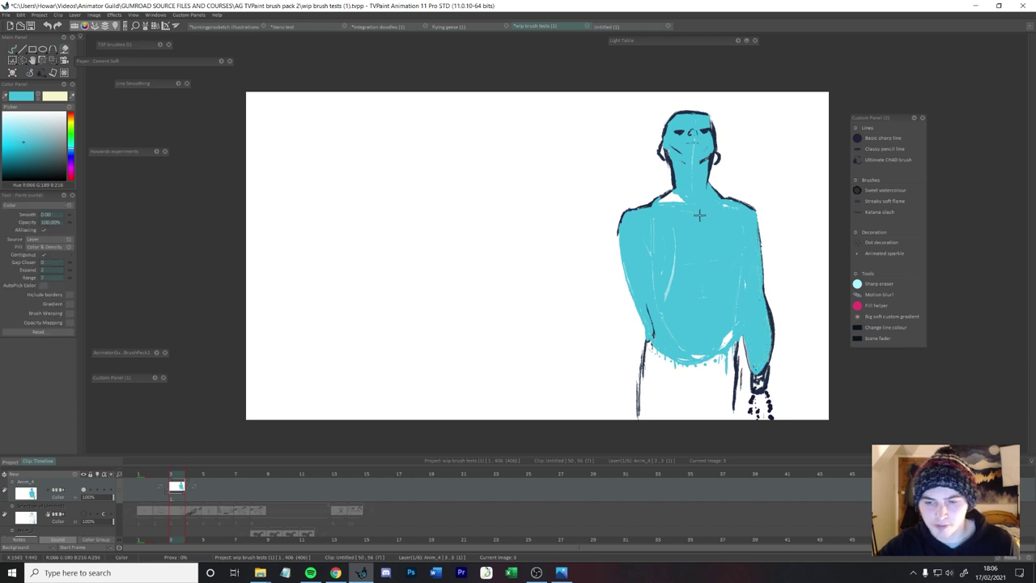
pyautogui.press('b')
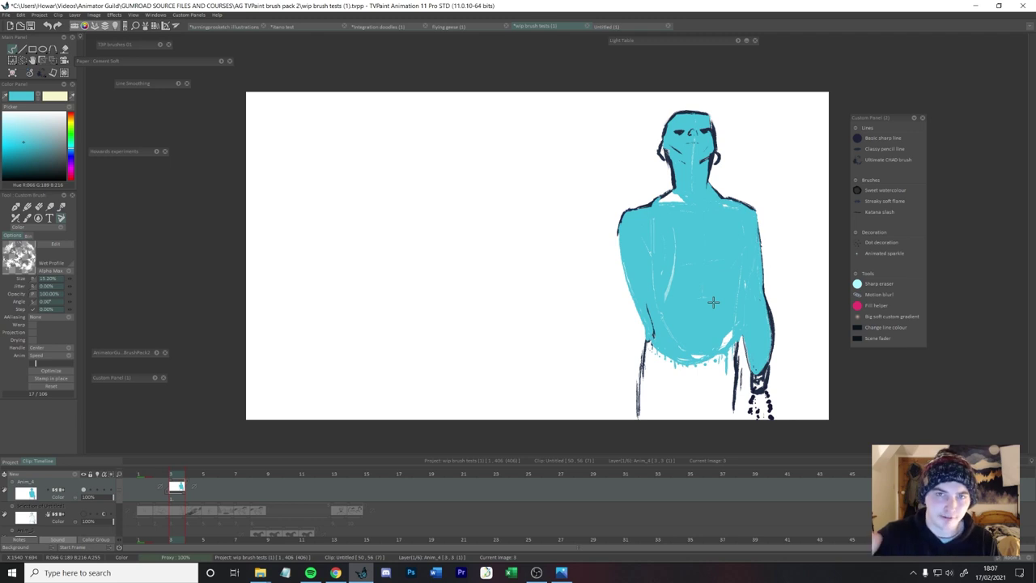
# Cover the white gaps in the torso and neck fill with the Fill helper brush, undoing the strokes over the face.
pyautogui.click(858, 305)
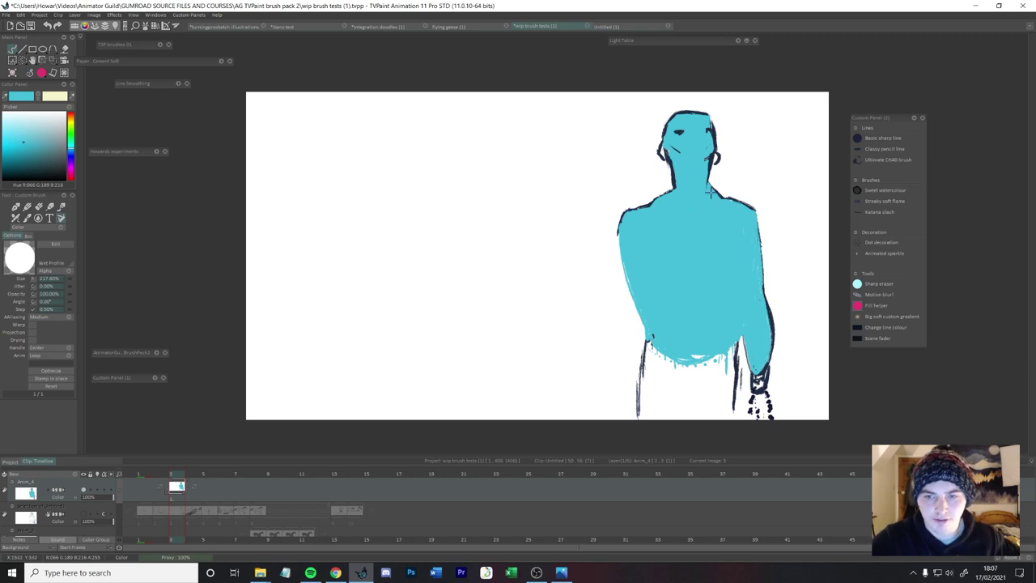
pyautogui.moveTo(696, 299)
pyautogui.mouseDown()
pyautogui.moveTo(698, 339)
pyautogui.moveTo(707, 314)
pyautogui.moveTo(694, 341)
pyautogui.moveTo(736, 267)
pyautogui.moveTo(689, 339)
pyautogui.moveTo(724, 279)
pyautogui.mouseUp()
pyautogui.hotkey('ctrl', 'z')
pyautogui.hotkey('ctrl', 'z')
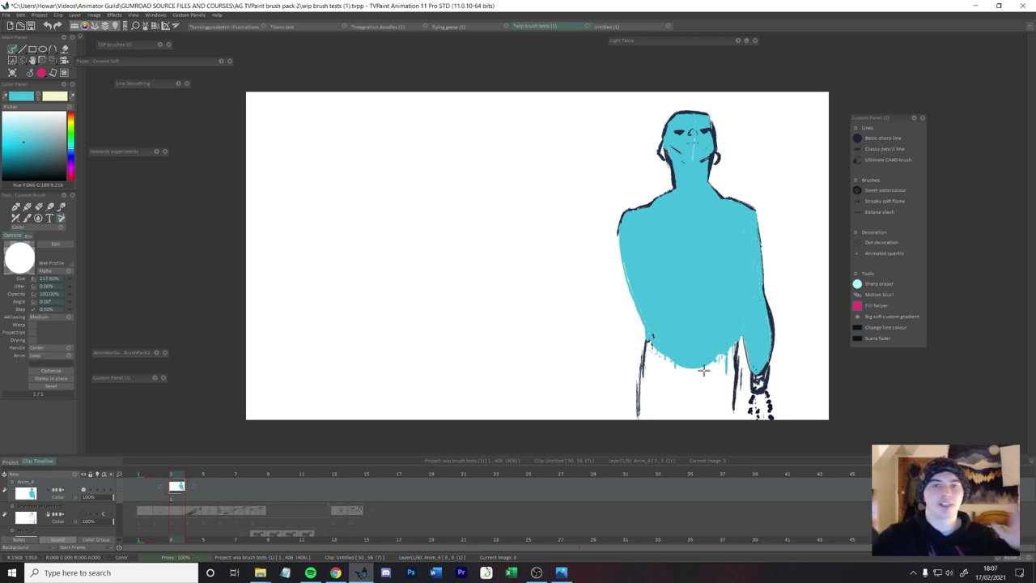
# Paint the figure's waist, hips and legs solid turquoise down to the canvas edge with the Fill helper brush.
pyautogui.moveTo(704, 346)
pyautogui.mouseDown()
pyautogui.moveTo(706, 407)
pyautogui.moveTo(672, 361)
pyautogui.moveTo(670, 413)
pyautogui.moveTo(645, 360)
pyautogui.mouseUp()
pyautogui.moveTo(730, 333); pyautogui.dragTo(712, 348)
pyautogui.moveTo(725, 392)
pyautogui.mouseDown()
pyautogui.moveTo(726, 346)
pyautogui.moveTo(725, 413)
pyautogui.mouseUp()
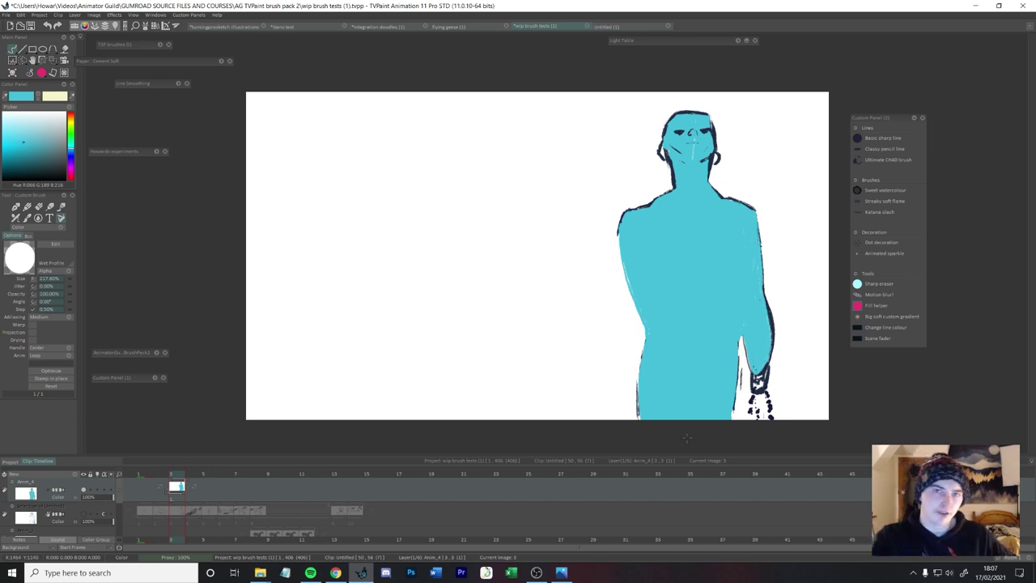
# Try large freehand turquoise shapes on the empty area beside the figure with Fill helper and undo them.
pyautogui.moveTo(566, 293); pyautogui.dragTo(555, 243)
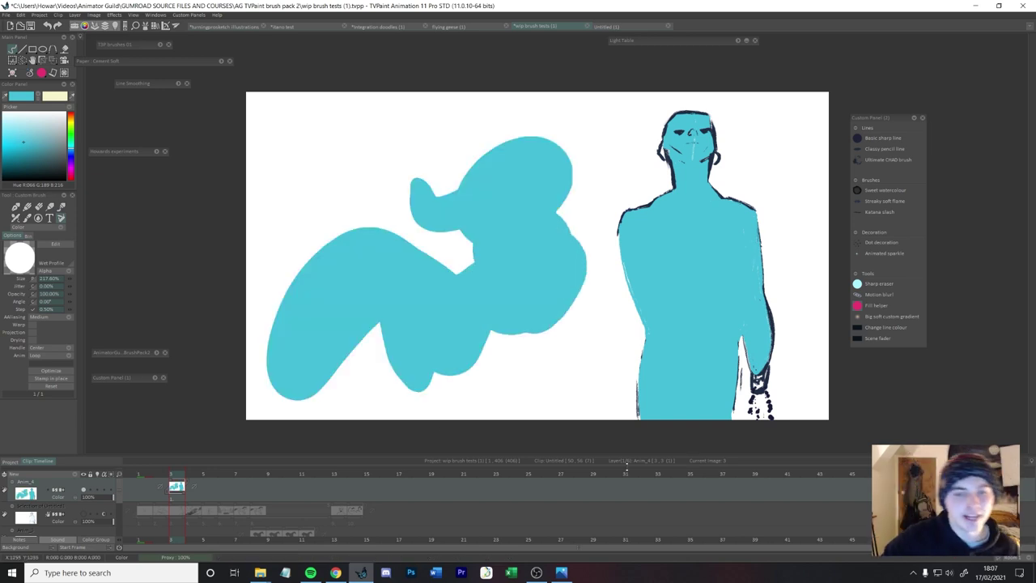
pyautogui.hotkey('ctrl', 'z')
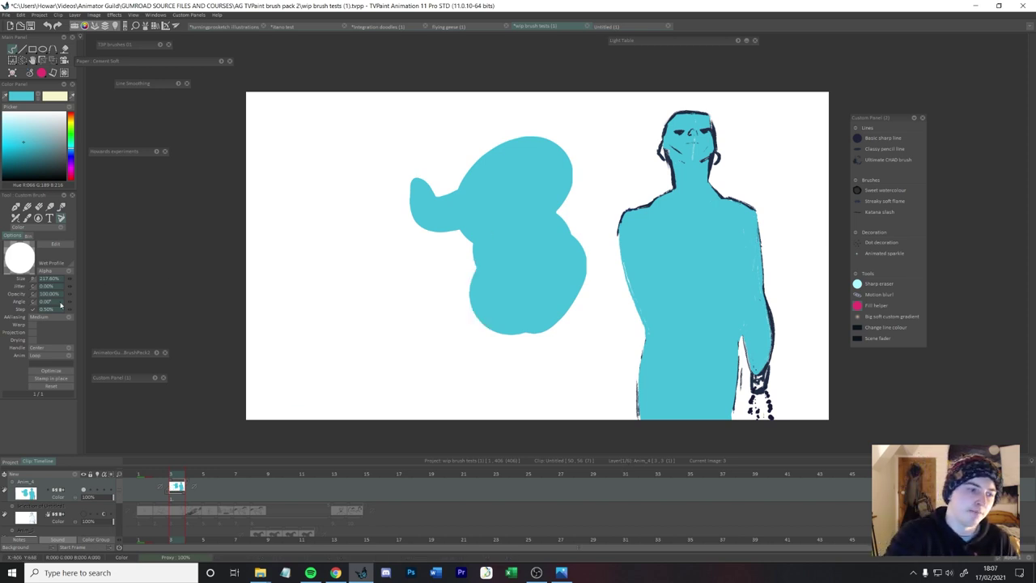
pyautogui.hotkey('ctrl', 'z')
pyautogui.moveTo(478, 286)
pyautogui.mouseDown()
pyautogui.moveTo(539, 134)
pyautogui.moveTo(506, 251)
pyautogui.mouseUp()
pyautogui.hotkey('ctrl', 'z')
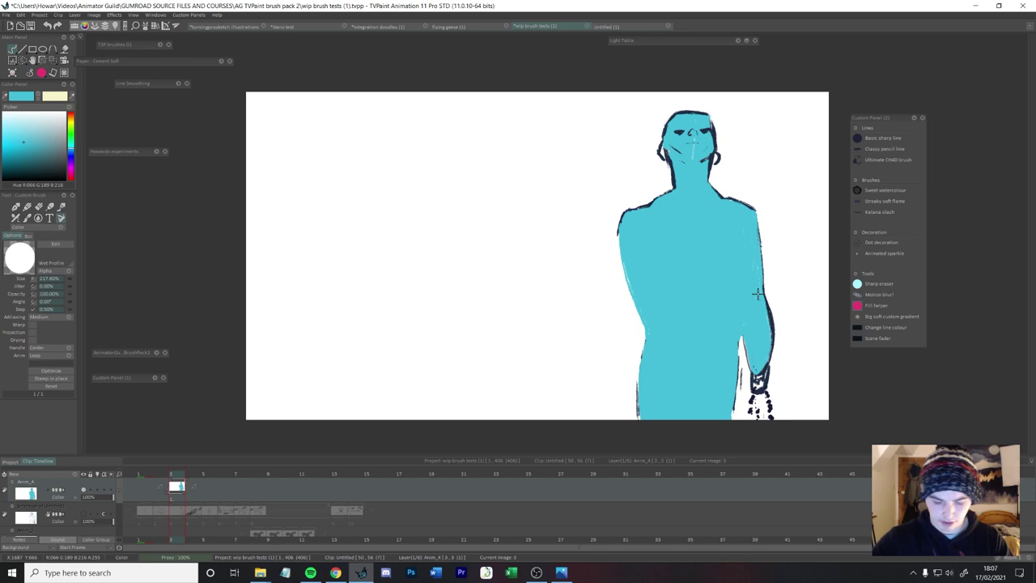
pyautogui.press('Delete')
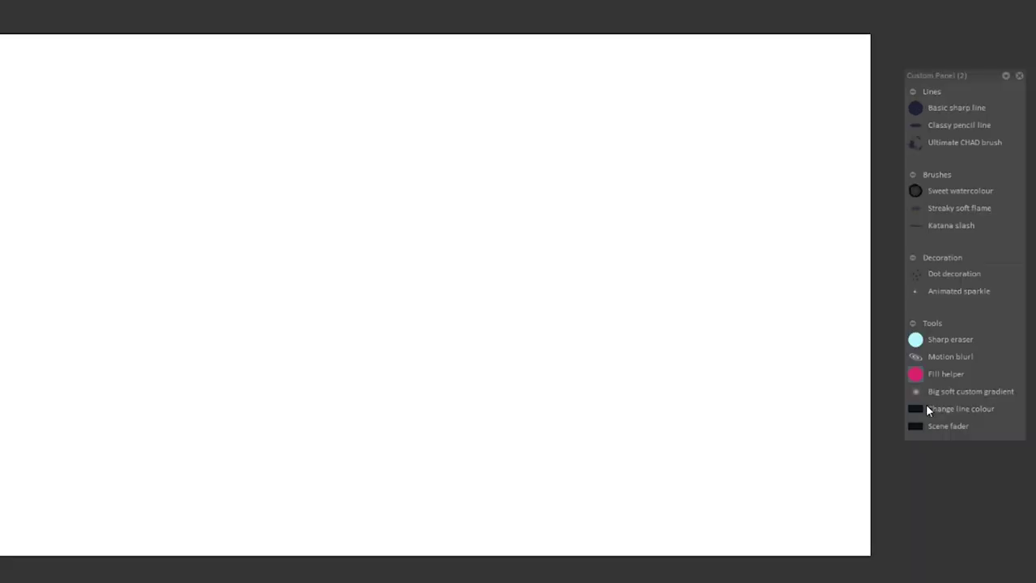
pyautogui.click(917, 393)
pyautogui.hotkey('ctrl', 'z')
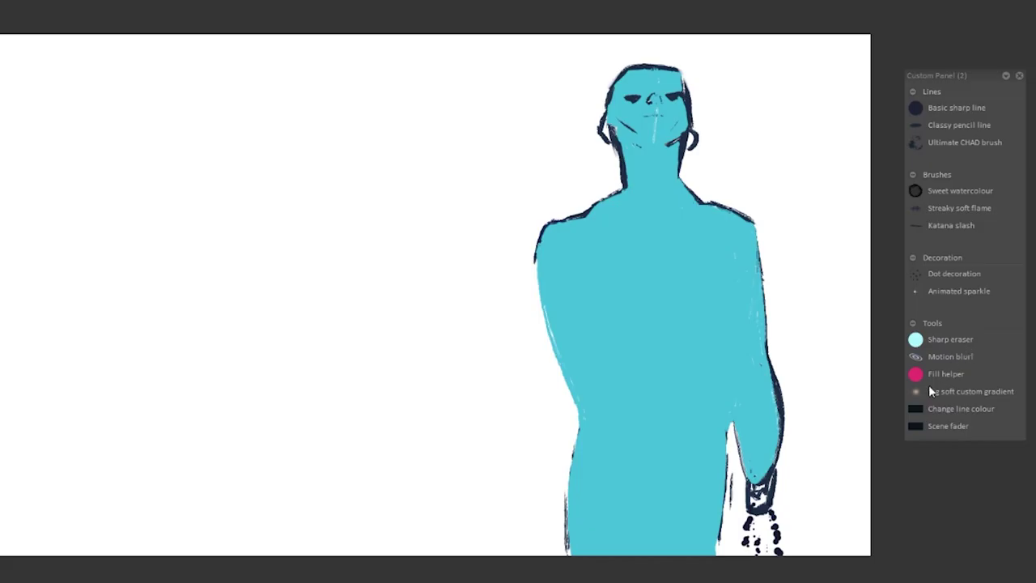
# Shade the cuffed-arm side of the turquoise figure dark navy with the Big soft custom gradient brush.
pyautogui.click(928, 388)
pyautogui.moveTo(858, 340)
pyautogui.mouseDown()
pyautogui.moveTo(821, 208)
pyautogui.moveTo(739, 72)
pyautogui.moveTo(765, 218)
pyautogui.moveTo(825, 400)
pyautogui.mouseUp()
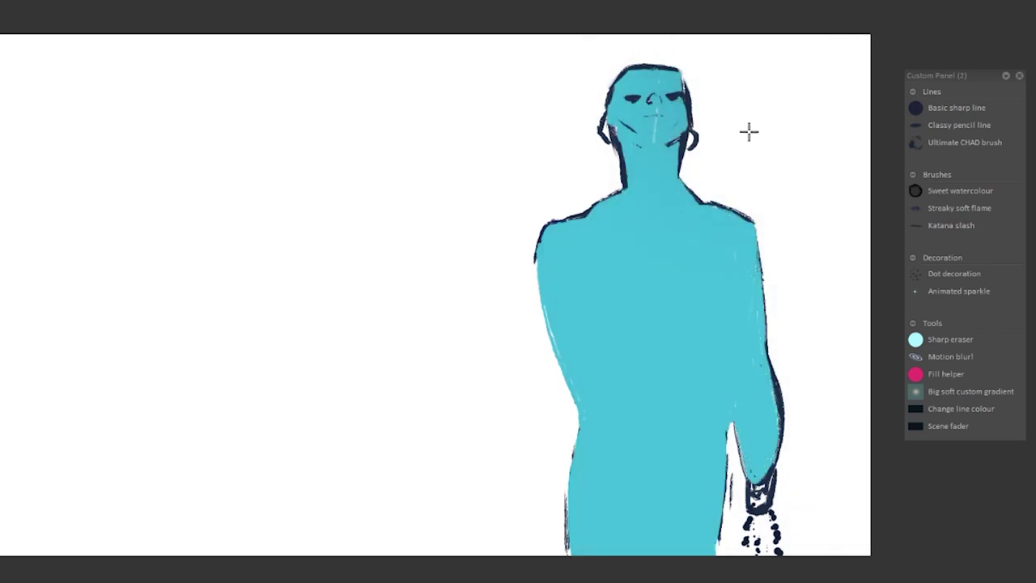
pyautogui.moveTo(749, 132); pyautogui.dragTo(768, 551)
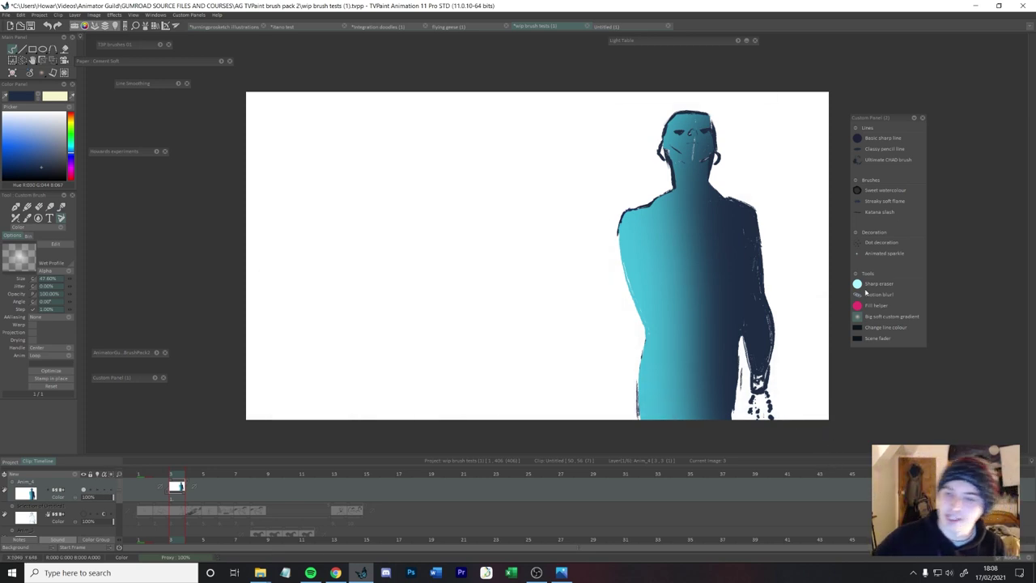
# Test sweeping navy strokes with the Big soft custom gradient brush on the empty area beside the figure, undoing each one.
pyautogui.moveTo(356, 165)
pyautogui.mouseDown()
pyautogui.moveTo(432, 369)
pyautogui.moveTo(551, 409)
pyautogui.mouseUp()
pyautogui.hotkey('ctrl', 'z')
pyautogui.moveTo(421, 106)
pyautogui.mouseDown()
pyautogui.moveTo(464, 340)
pyautogui.moveTo(604, 406)
pyautogui.mouseUp()
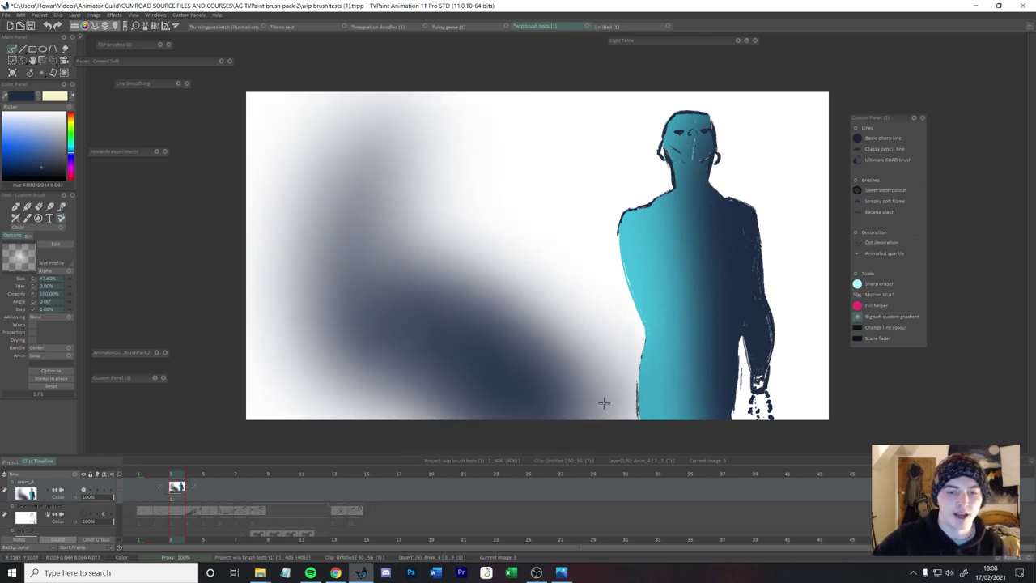
pyautogui.hotkey('ctrl', 'z')
pyautogui.moveTo(437, 243)
pyautogui.mouseDown()
pyautogui.moveTo(531, 182)
pyautogui.moveTo(560, 196)
pyautogui.mouseUp()
pyautogui.hotkey('ctrl', 'z')
pyautogui.moveTo(323, 304)
pyautogui.mouseDown()
pyautogui.moveTo(458, 90)
pyautogui.moveTo(439, 381)
pyautogui.moveTo(597, 430)
pyautogui.mouseUp()
pyautogui.hotkey('ctrl', 'z')
pyautogui.moveTo(324, 165)
pyautogui.mouseDown()
pyautogui.moveTo(333, 251)
pyautogui.moveTo(405, 367)
pyautogui.moveTo(566, 396)
pyautogui.mouseUp()
pyautogui.hotkey('ctrl', 'z')
pyautogui.hotkey('ctrl', 'z')
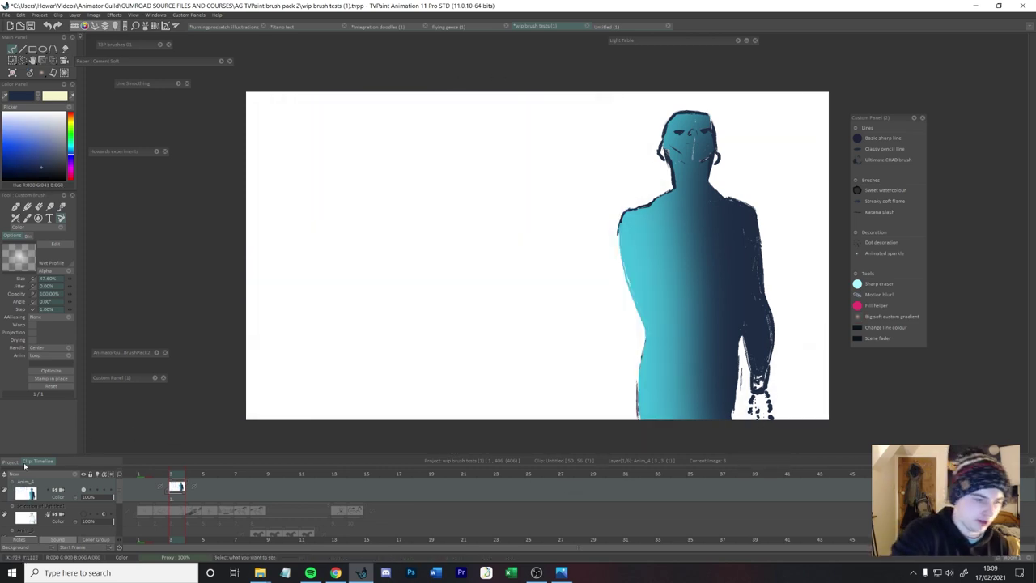
# Open the blank clip in the project and flood-fill its canvas with light periwinkle blue.
pyautogui.click(10, 461)
pyautogui.doubleClick(687, 499)
pyautogui.click(38, 460)
pyautogui.click(35, 129)
pyautogui.press('f')
pyautogui.click(490, 268)
# Paint a soft vertical gradient over the right half of the canvas using progressively darker navy tones.
pyautogui.press('b')
pyautogui.click(50, 164)
pyautogui.moveTo(678, 413)
pyautogui.mouseDown()
pyautogui.moveTo(665, 395)
pyautogui.moveTo(701, 364)
pyautogui.moveTo(744, 108)
pyautogui.moveTo(809, 436)
pyautogui.moveTo(712, 106)
pyautogui.moveTo(647, 388)
pyautogui.moveTo(615, 162)
pyautogui.moveTo(612, 259)
pyautogui.moveTo(580, 231)
pyautogui.moveTo(578, 93)
pyautogui.moveTo(570, 404)
pyautogui.moveTo(579, 134)
pyautogui.moveTo(567, 190)
pyautogui.moveTo(692, 299)
pyautogui.mouseUp()
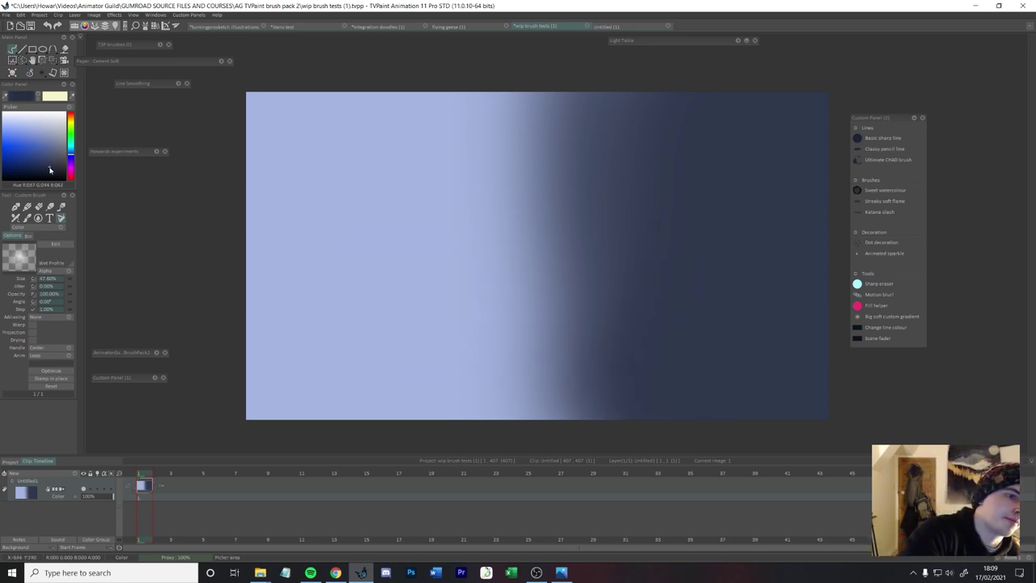
pyautogui.moveTo(771, 292)
pyautogui.mouseDown()
pyautogui.moveTo(784, 354)
pyautogui.moveTo(811, 301)
pyautogui.mouseUp()
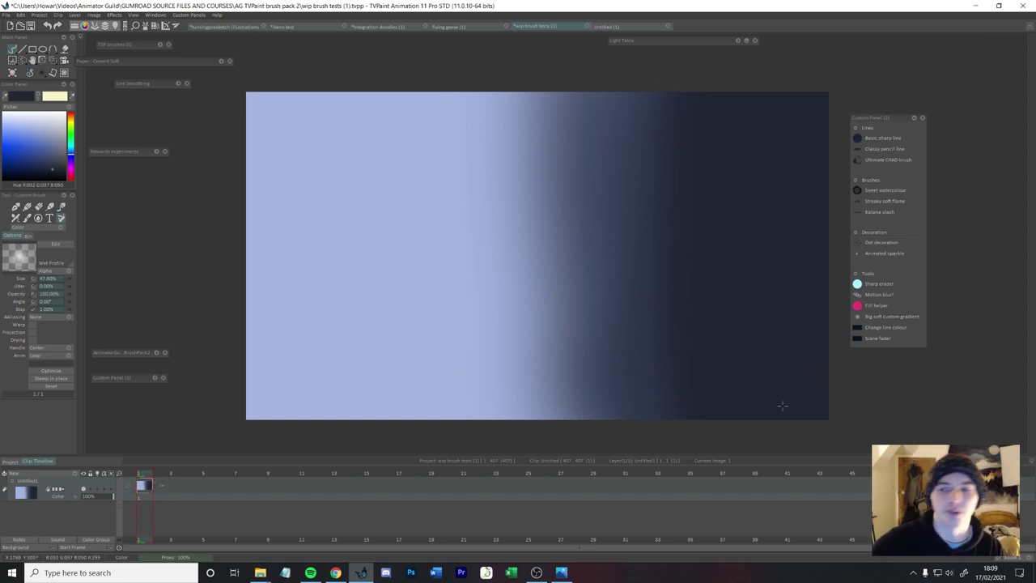
pyautogui.click(52, 172)
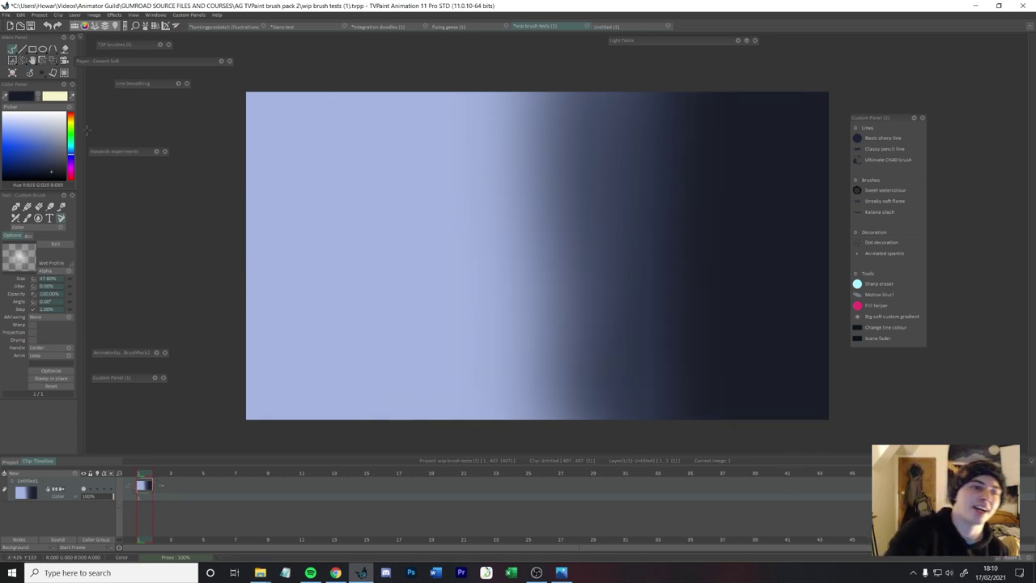
# Pick a pale yellow and paint a soft vertical band along the canvas's left edge, undoing and repeating the first stroke.
pyautogui.click(70, 122)
pyautogui.click(22, 127)
pyautogui.click(18, 122)
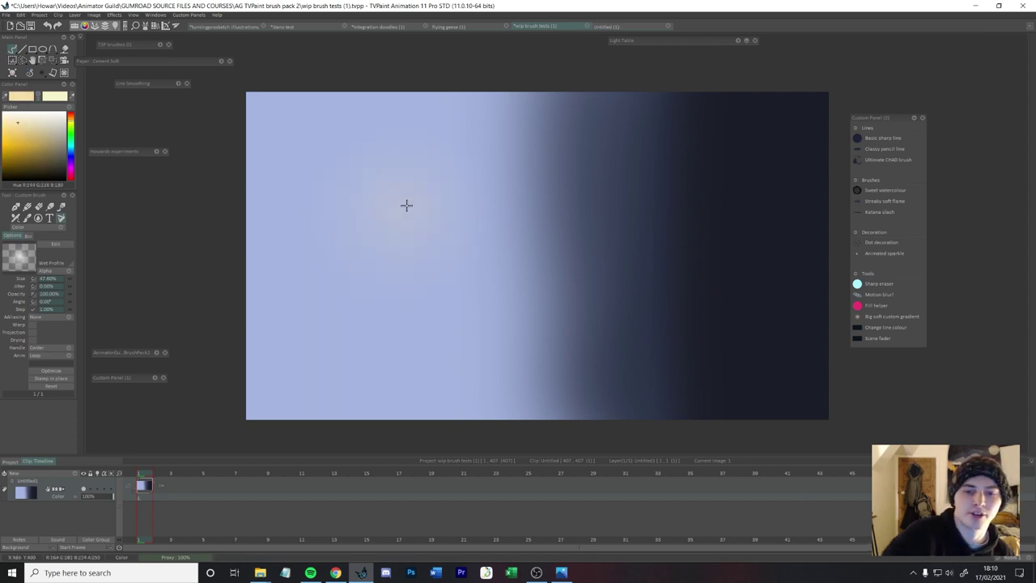
pyautogui.moveTo(300, 101)
pyautogui.mouseDown()
pyautogui.moveTo(279, 377)
pyautogui.moveTo(308, 429)
pyautogui.mouseUp()
pyautogui.hotkey('ctrl', 'z')
pyautogui.moveTo(284, 72)
pyautogui.mouseDown()
pyautogui.moveTo(248, 159)
pyautogui.moveTo(270, 291)
pyautogui.moveTo(257, 561)
pyautogui.mouseUp()
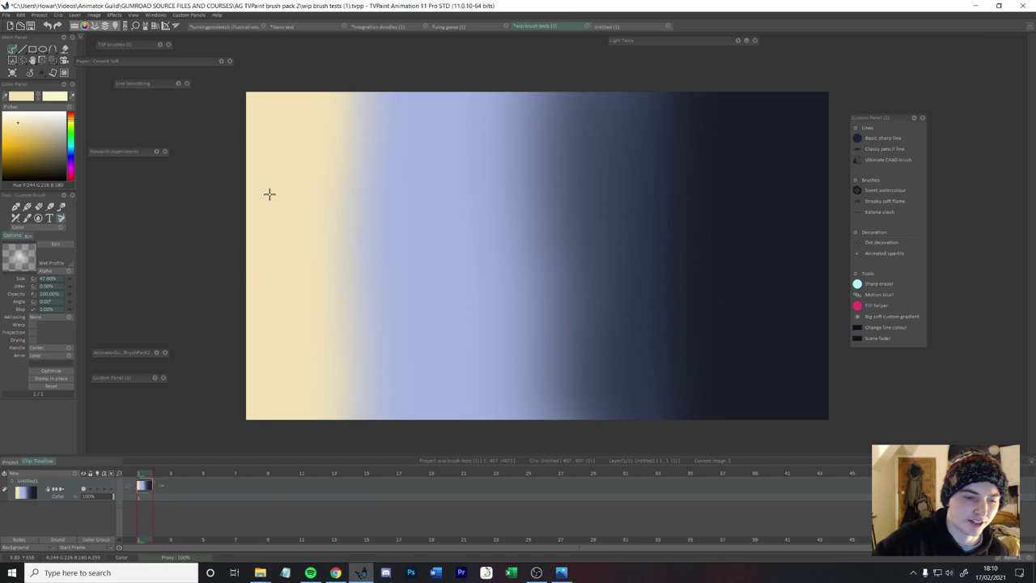
pyautogui.click(72, 169)
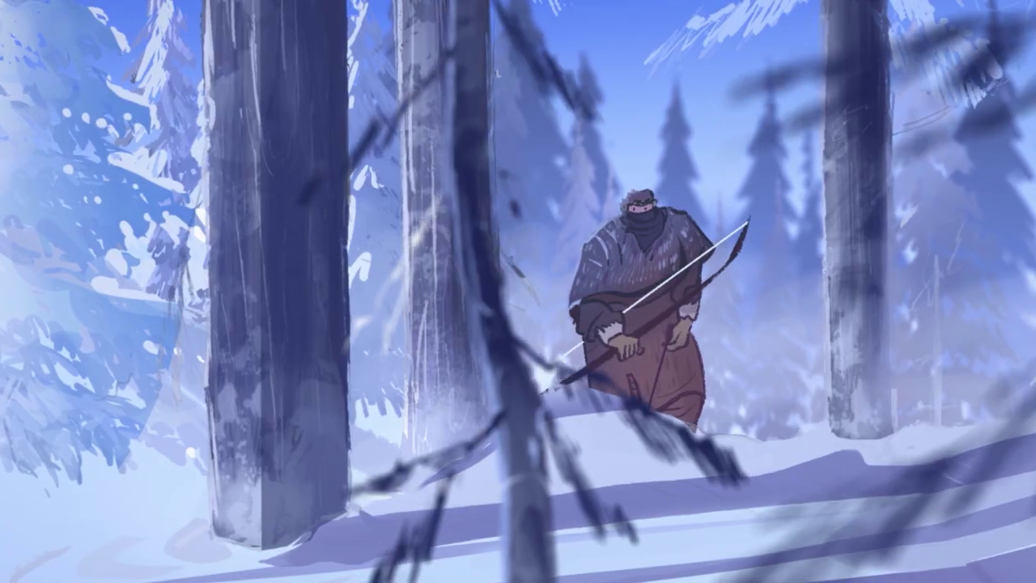
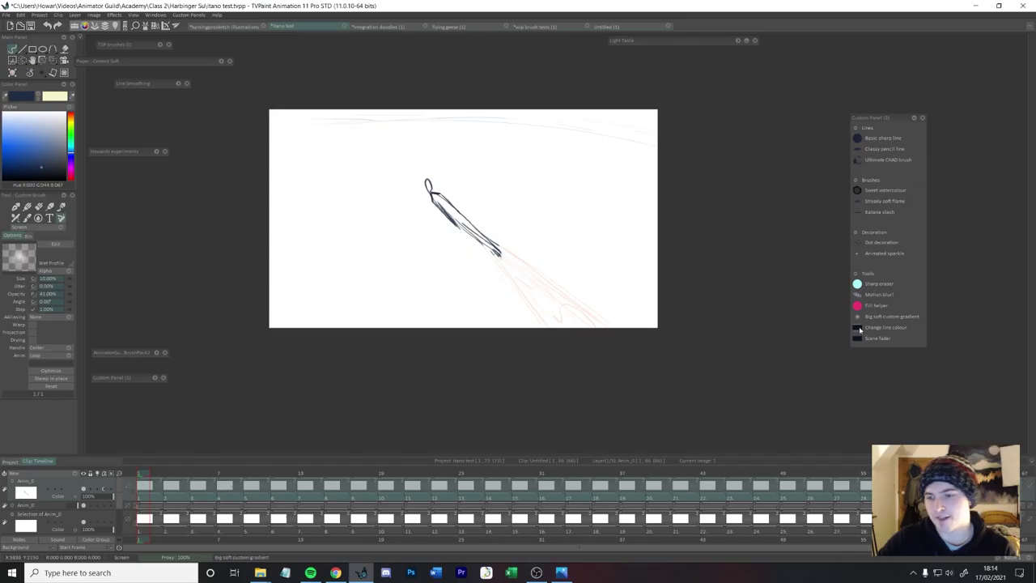
# Recolour the pale red lines of the flying figure sketch on frame 1 navy with the Change line colour brush.
pyautogui.click(857, 330)
pyautogui.click(542, 247)
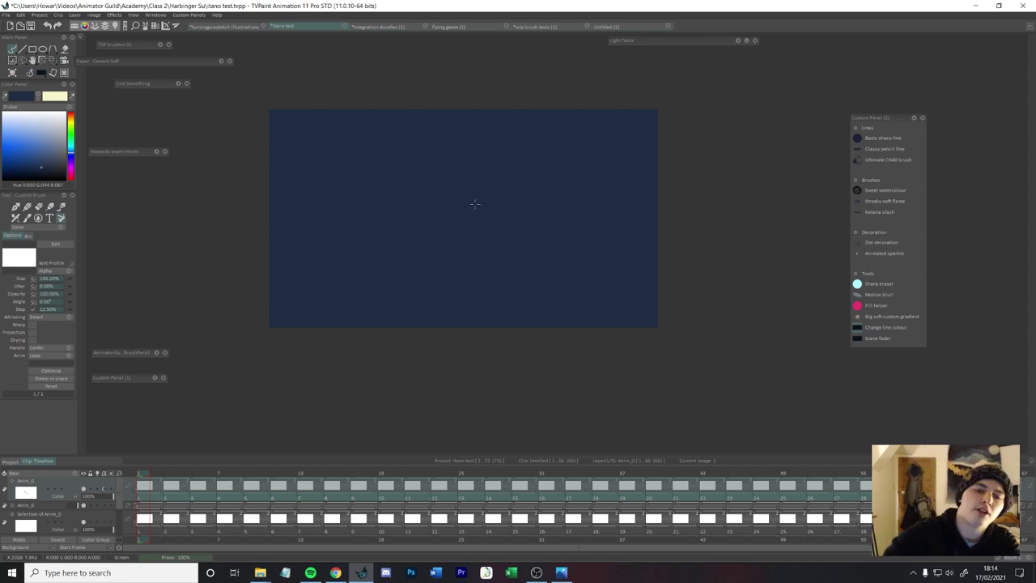
pyautogui.hotkey('ctrl', 'z')
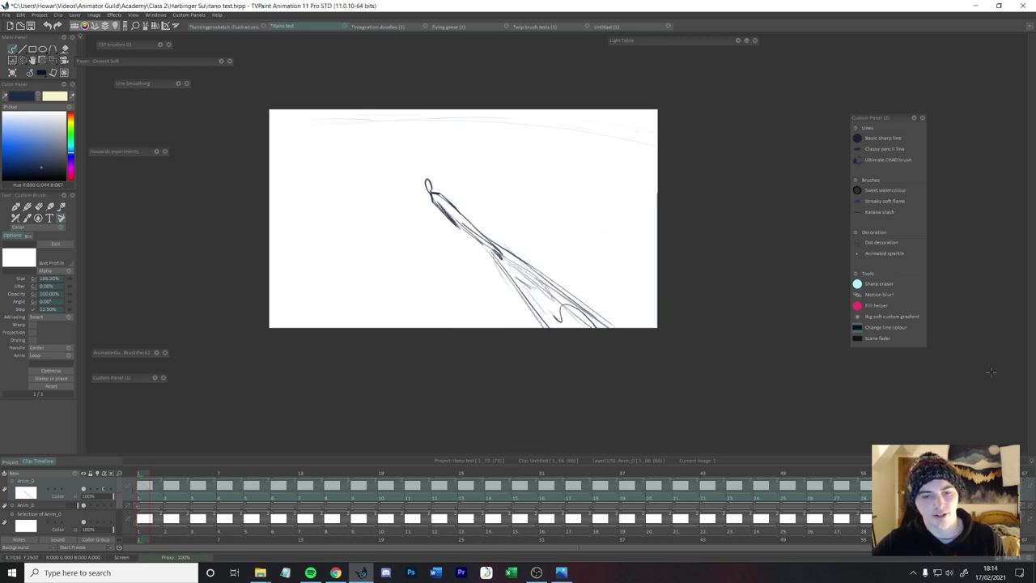
pyautogui.hotkey('ctrl', 'z')
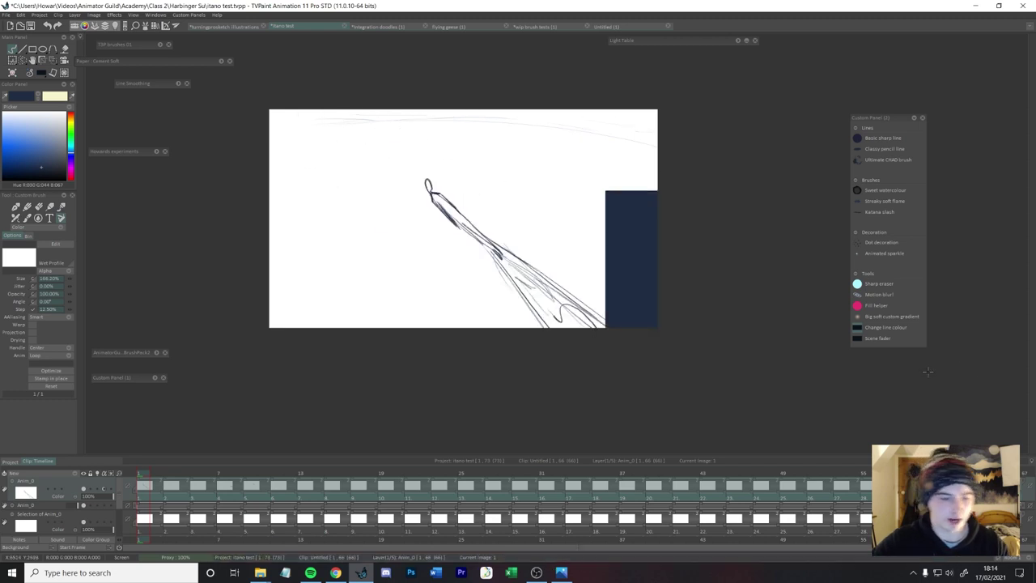
# Scrub the animation to frame 42, toggle the second Anim_0 layer's visibility and expand that layer in the timeline.
pyautogui.moveTo(273, 473); pyautogui.dragTo(690, 461)
pyautogui.click(84, 505)
pyautogui.click(84, 505)
pyautogui.click(110, 505)
pyautogui.moveTo(120, 492); pyautogui.dragTo(137, 508)
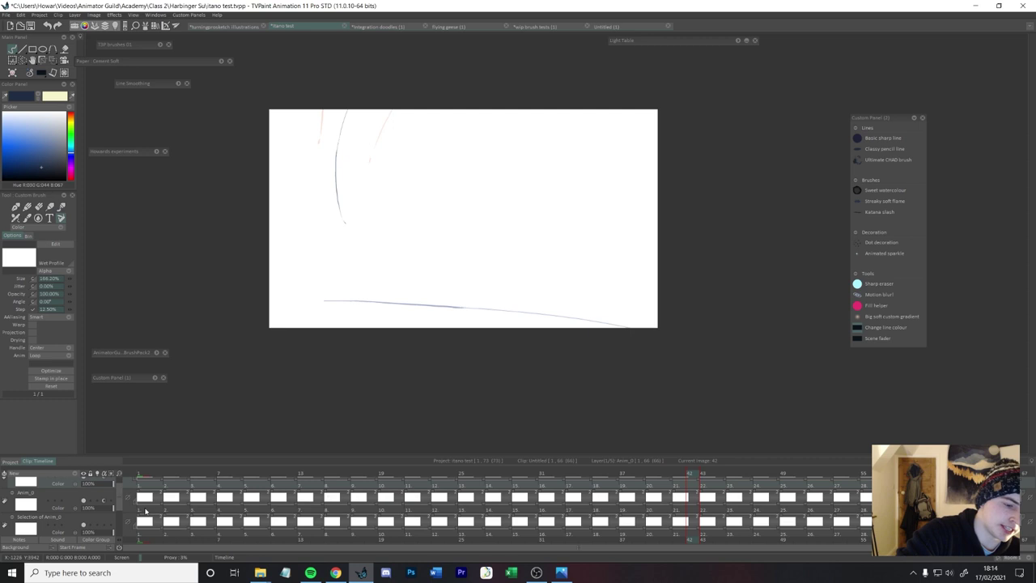
# Select the second Anim_0 layer's frames and stamp the Change line colour brush over its drawing on frame 1.
pyautogui.click(145, 510)
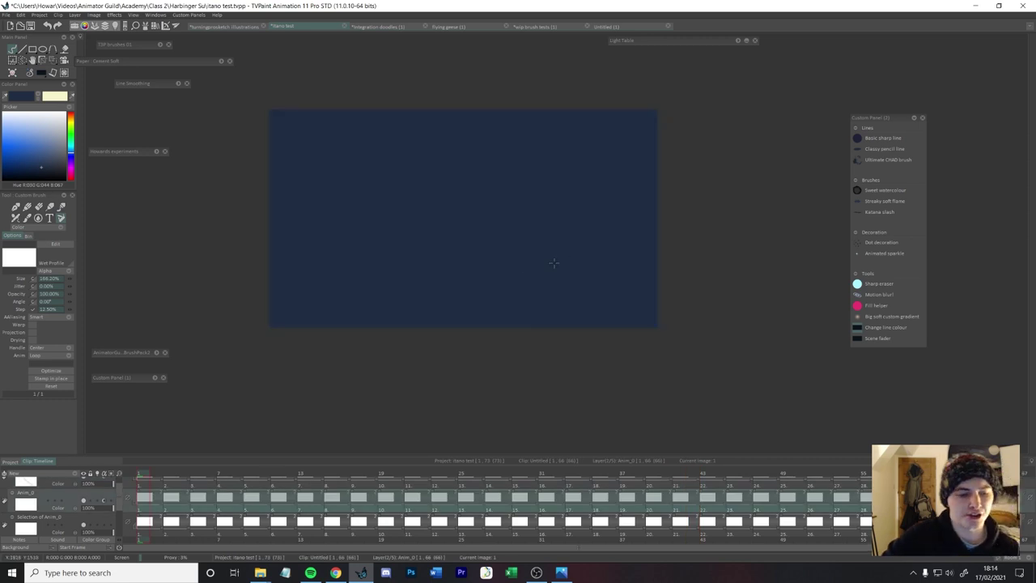
pyautogui.click(554, 262)
pyautogui.click(517, 296)
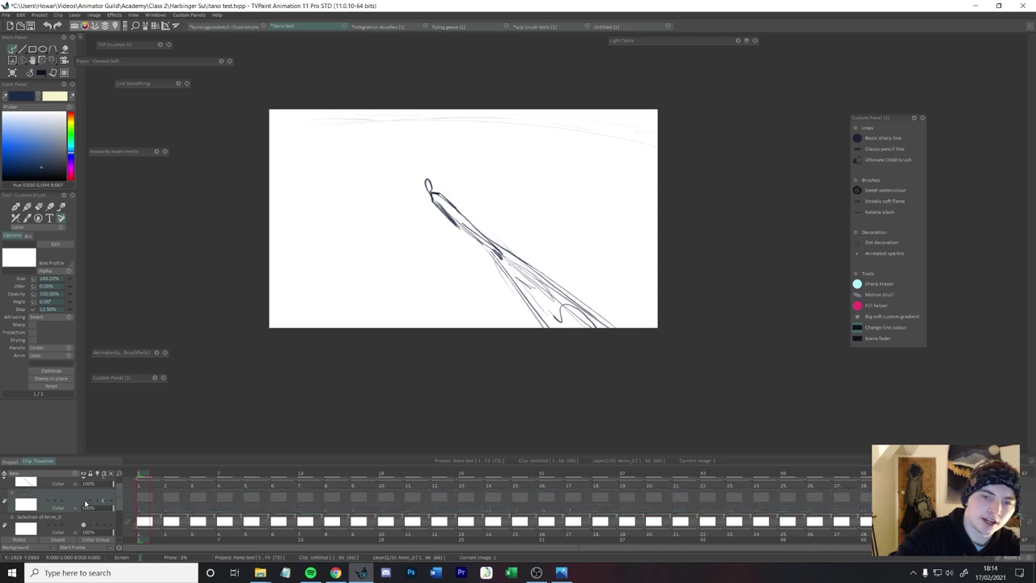
# Scrub through the flying figure animation and play it back to review the recoloured line work.
pyautogui.moveTo(162, 474); pyautogui.dragTo(597, 473)
pyautogui.press('Return')
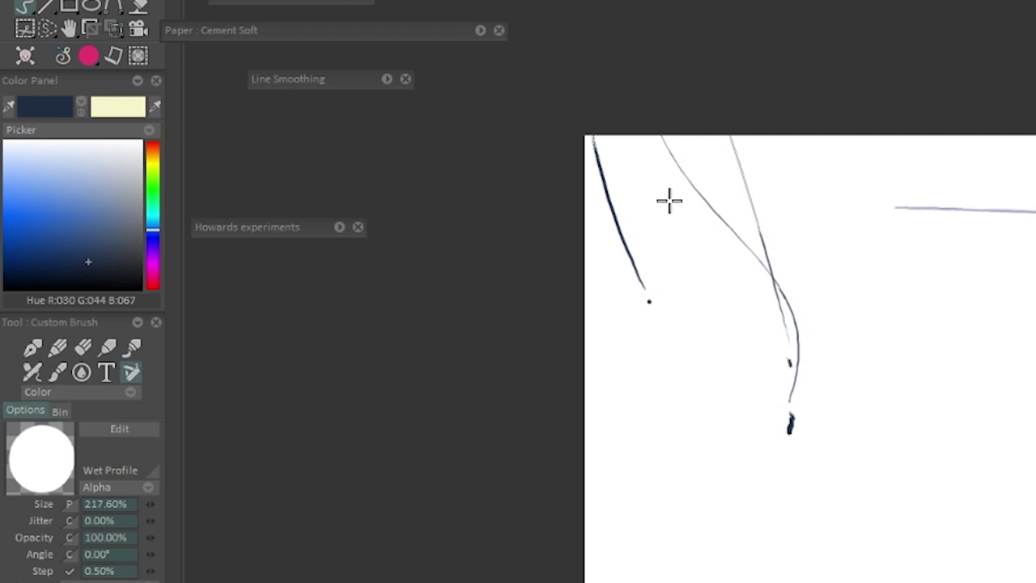
# Pick a light blue (R110 G155 B228) and trace Fill helper strokes along the open lines near the canvas's upper-left corner.
pyautogui.moveTo(45, 205)
pyautogui.mouseDown()
pyautogui.moveTo(51, 183)
pyautogui.moveTo(46, 190)
pyautogui.mouseUp()
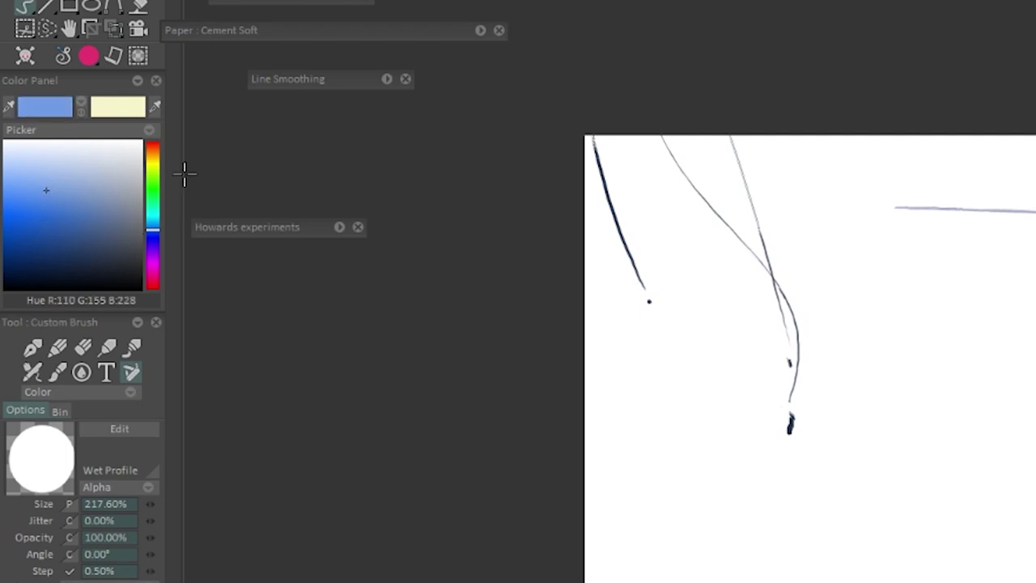
pyautogui.moveTo(724, 112); pyautogui.dragTo(790, 337)
pyautogui.moveTo(593, 139); pyautogui.dragTo(627, 264)
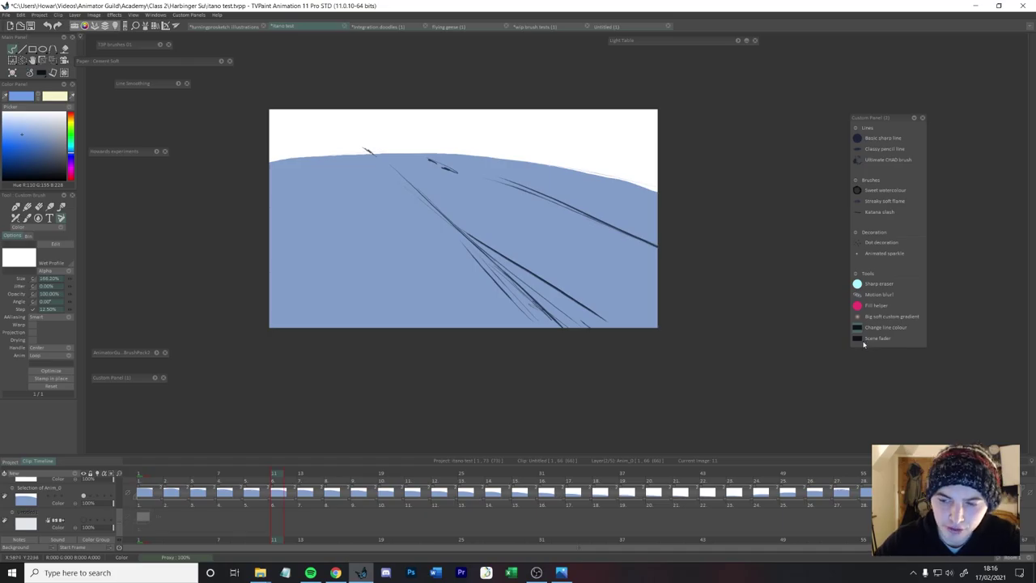
# Cover frame 11 with light blue using the Change line colour brush, and switch to the Scene fader brush.
pyautogui.click(856, 329)
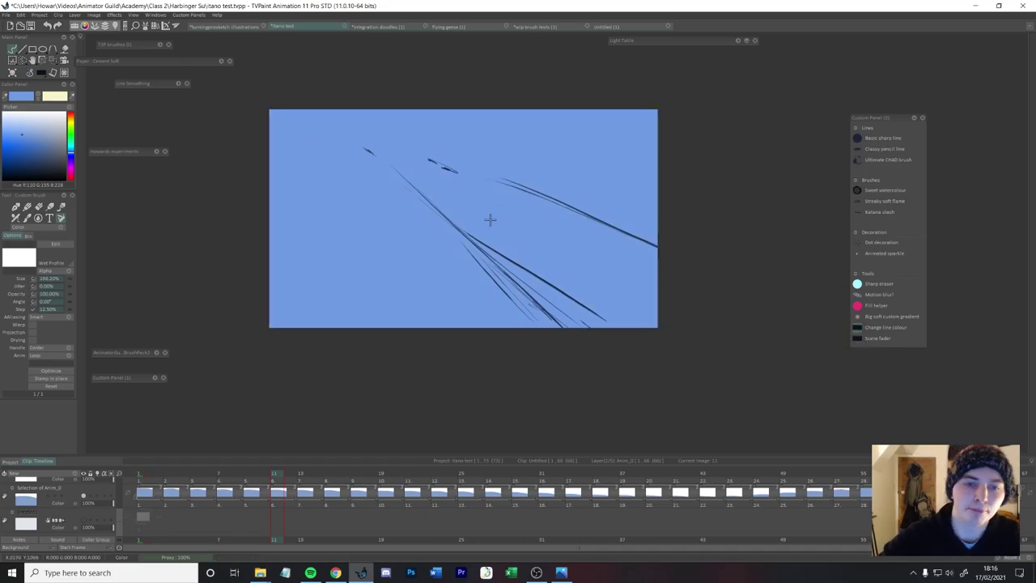
pyautogui.click(858, 338)
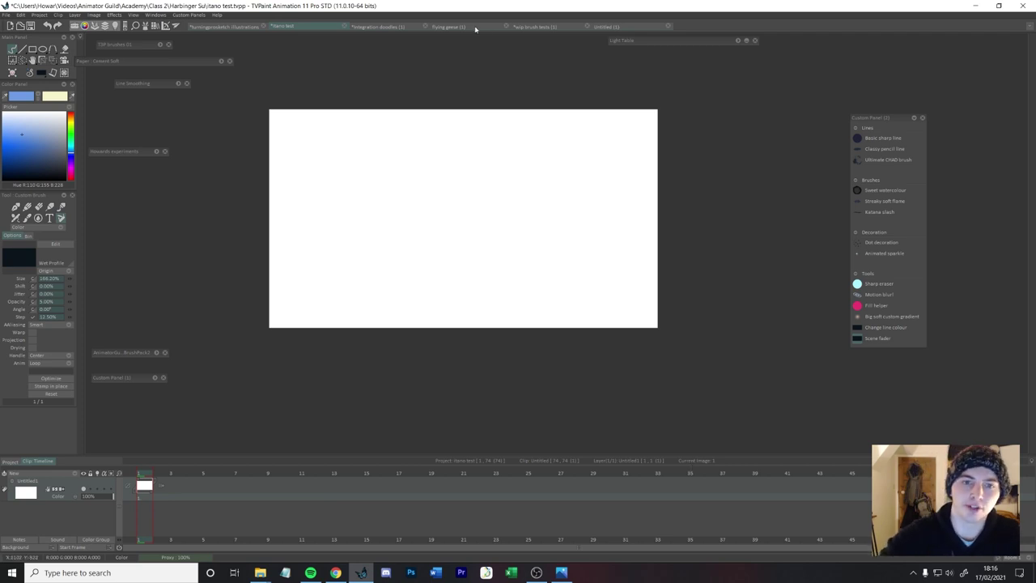
# Paste the tree and masked figure artwork into the empty clip and hold it for 33 frames.
pyautogui.hotkey('ctrl', 'v')
pyautogui.hotkey('ctrl', 'z')
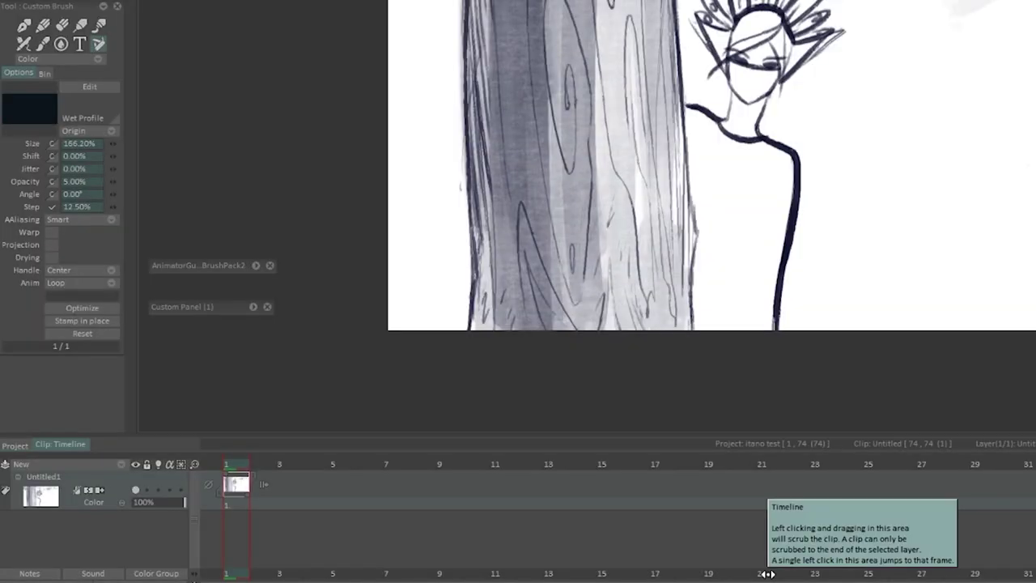
pyautogui.moveTo(247, 491); pyautogui.dragTo(1035, 505)
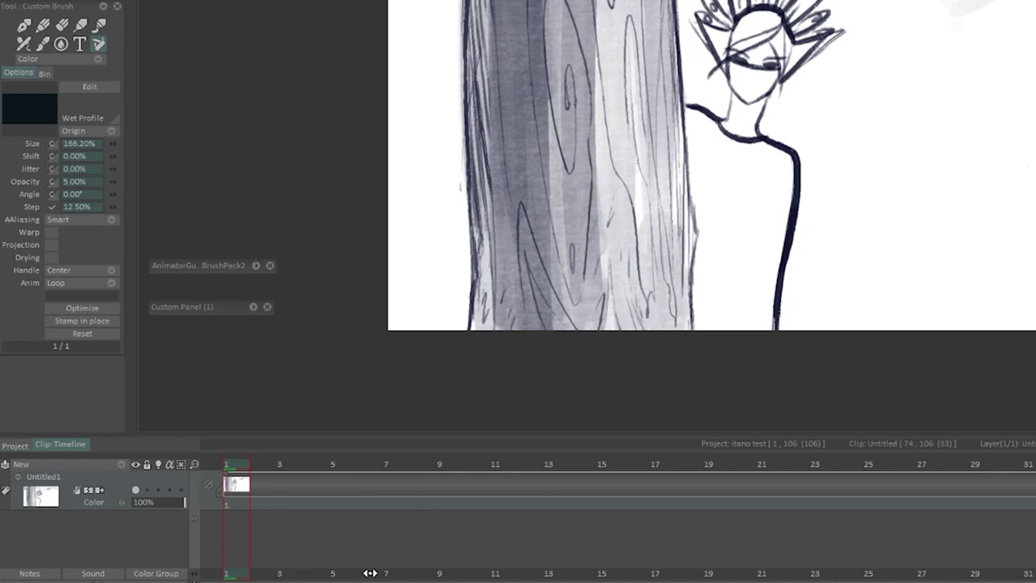
# Add an animation layer above the artwork and extend it to 21 frames.
pyautogui.hotkey('shift', 'n')
pyautogui.moveTo(252, 482); pyautogui.dragTo(1012, 486)
# Stamp the Scene fader at 5% opacity on the new layer from frame 20 back to 13, darkening each frame more.
pyautogui.click(815, 208)
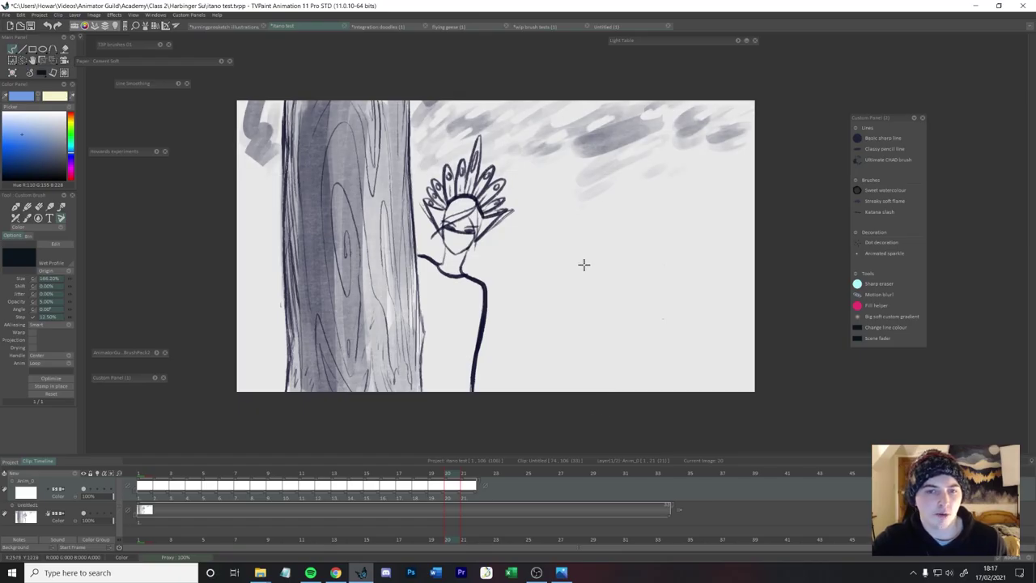
pyautogui.press('Left')
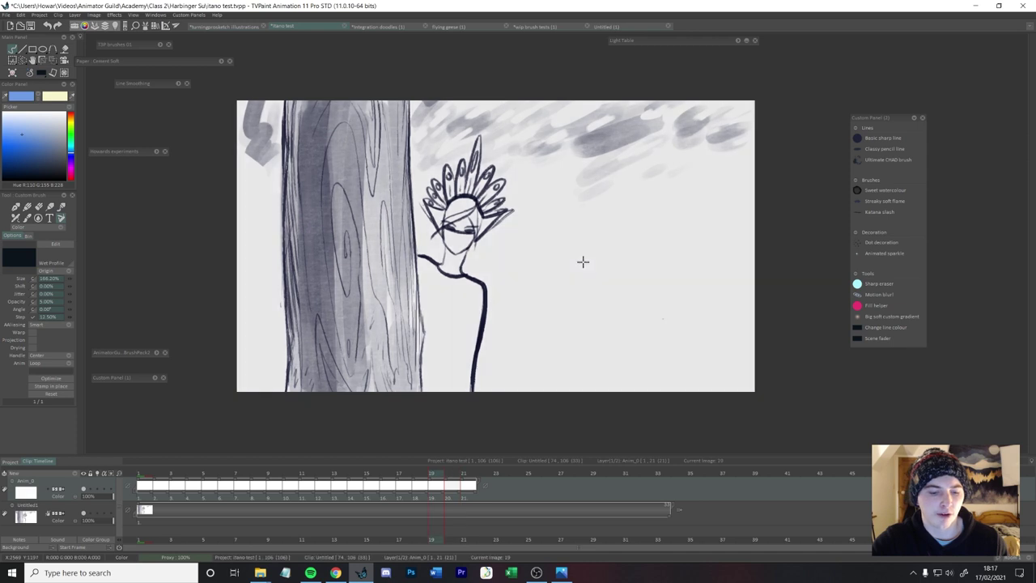
pyautogui.click(581, 250)
pyautogui.click(583, 252)
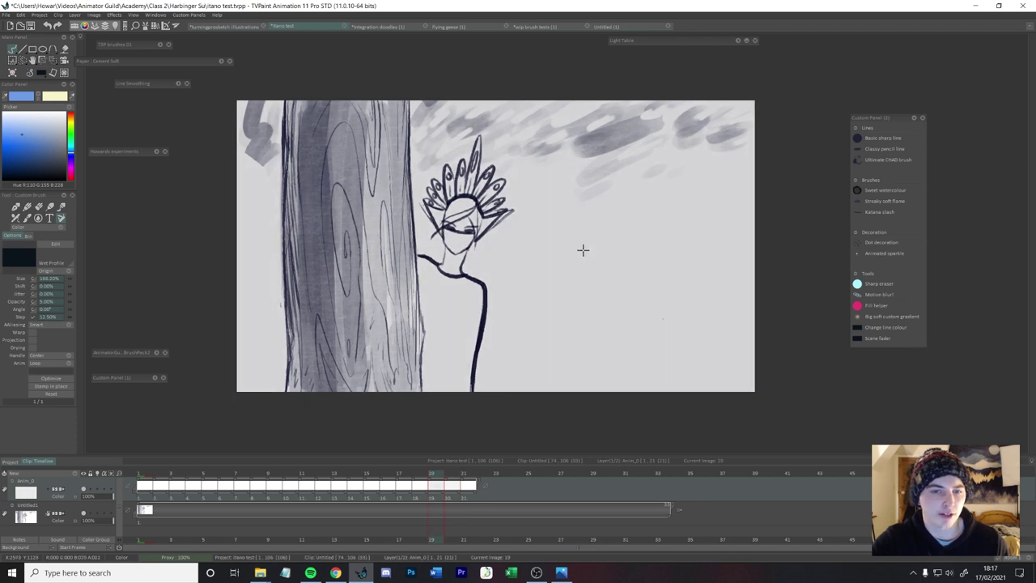
pyautogui.press('Left')
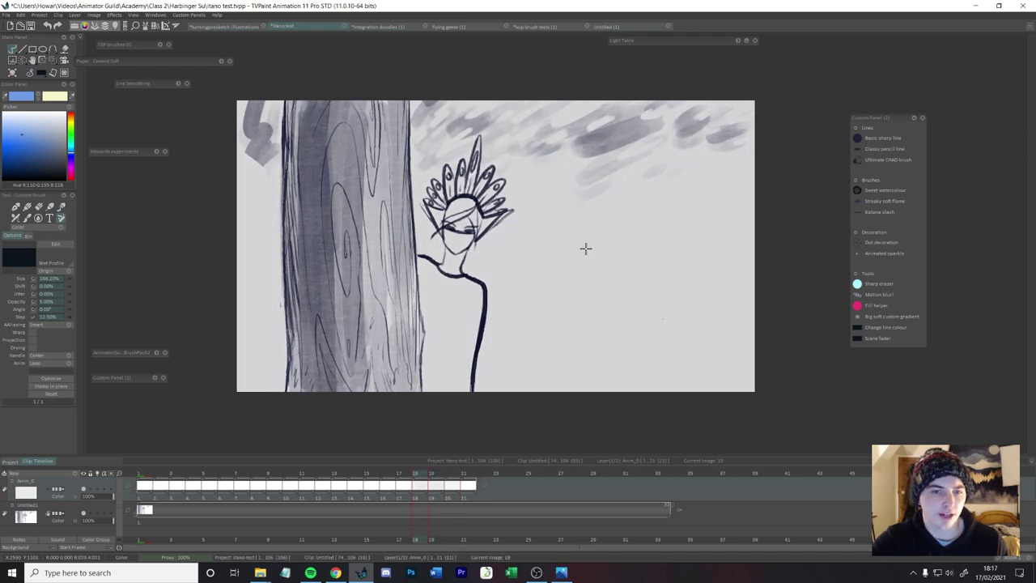
pyautogui.press('Left')
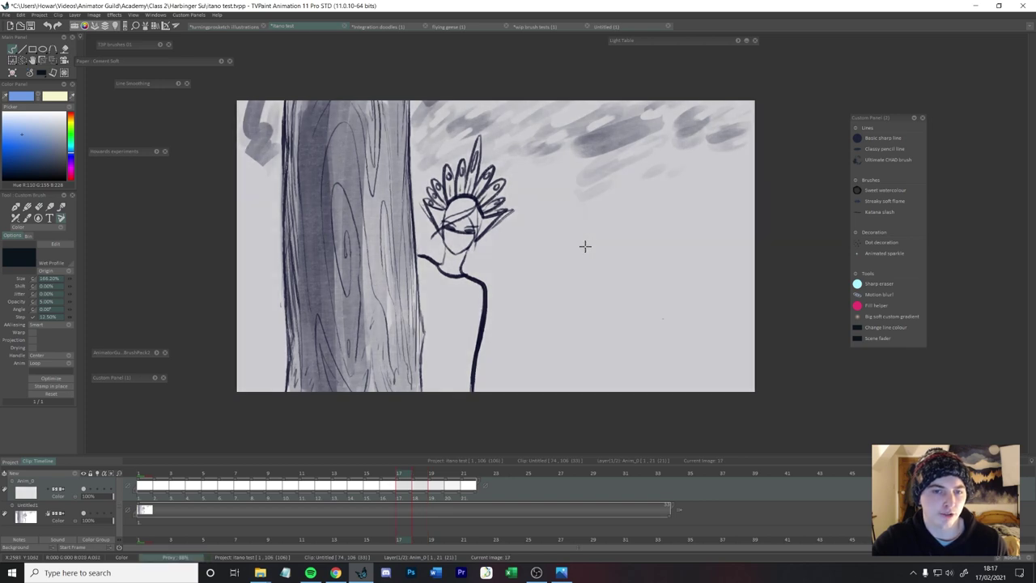
pyautogui.press('Left')
pyautogui.press('Left')
pyautogui.press('Left')
pyautogui.press('Left')
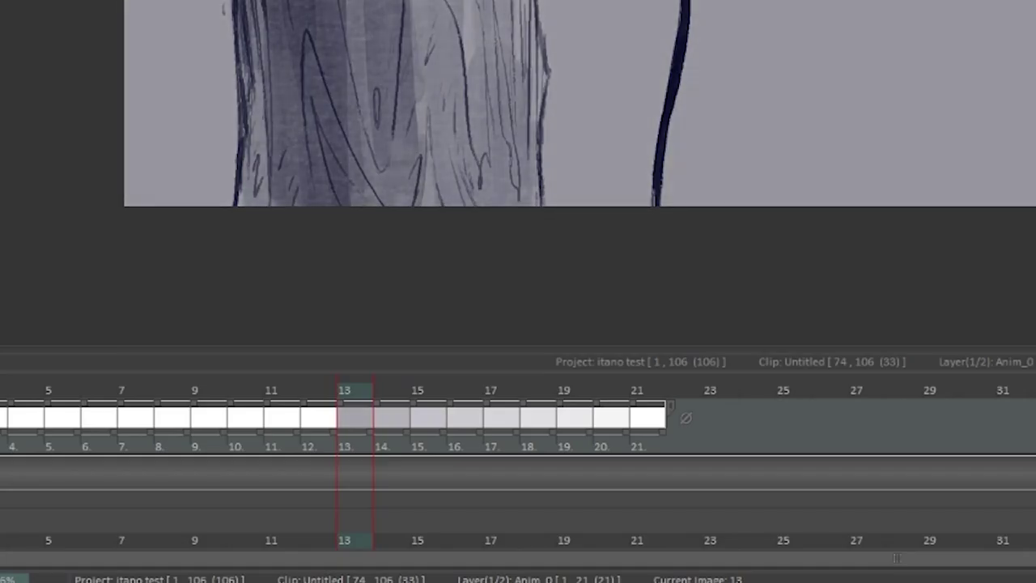
# Continue the fade with repeated Scene fader stamps on frames 12 back to 9, making each darker than the last.
pyautogui.press('Left')
pyautogui.press('Left')
pyautogui.press('Left')
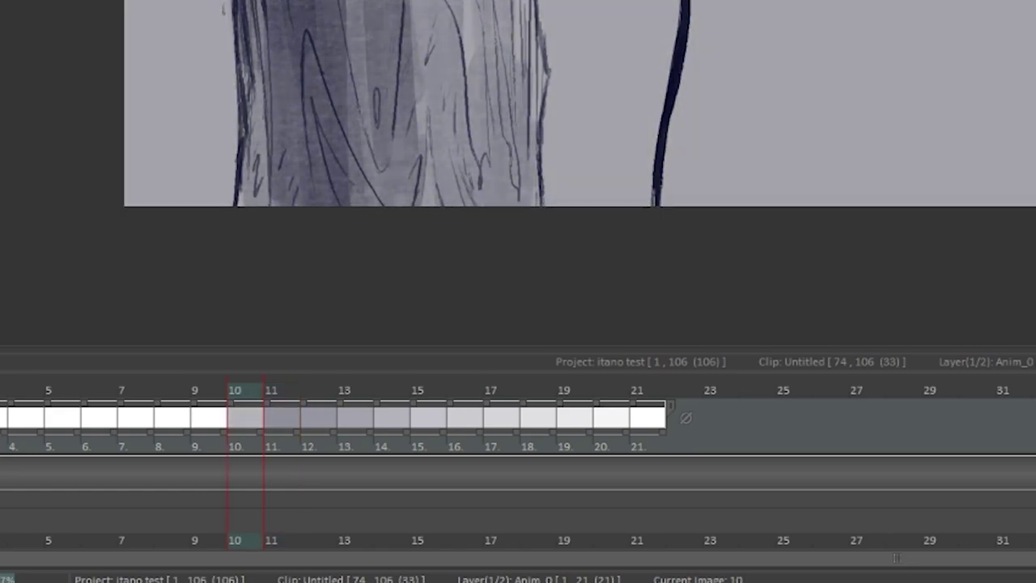
pyautogui.click(564, 240)
pyautogui.click(564, 240)
pyautogui.press('Left')
pyautogui.click(562, 241)
pyautogui.click(562, 241)
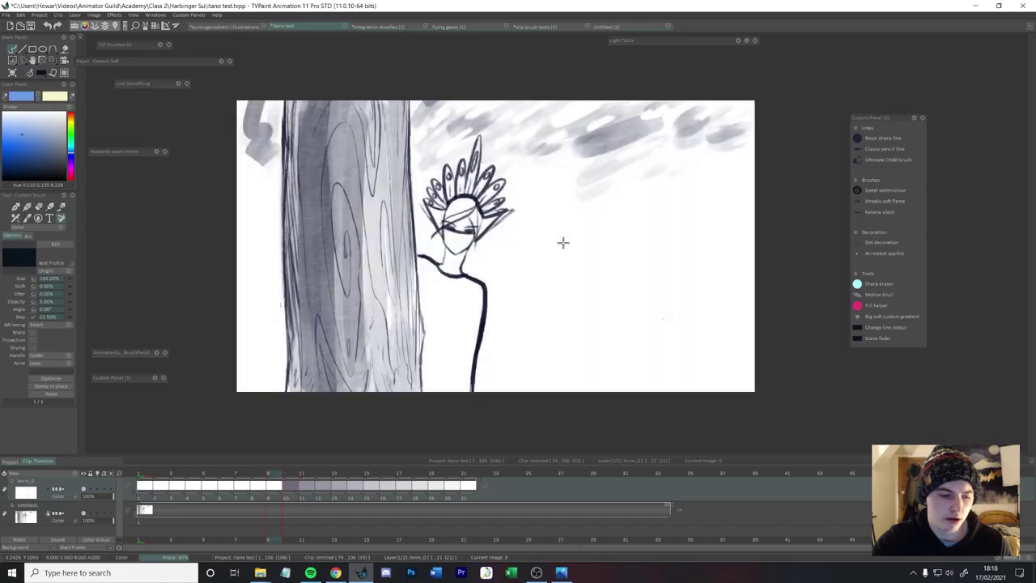
# Build up heavier Scene fader strokes on frames 8 back to 3, taking the scene close to black.
pyautogui.press('Left')
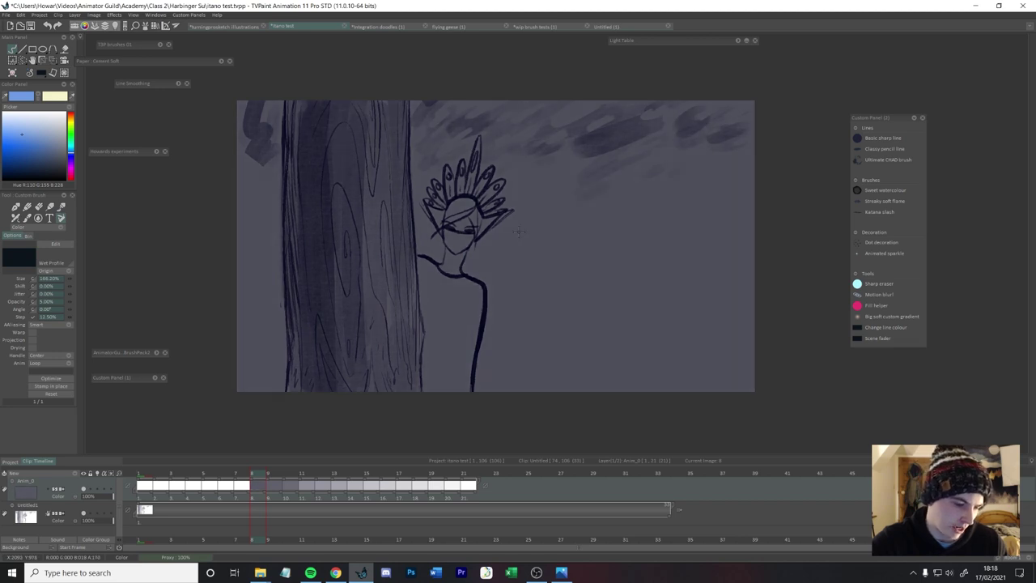
pyautogui.press('Left')
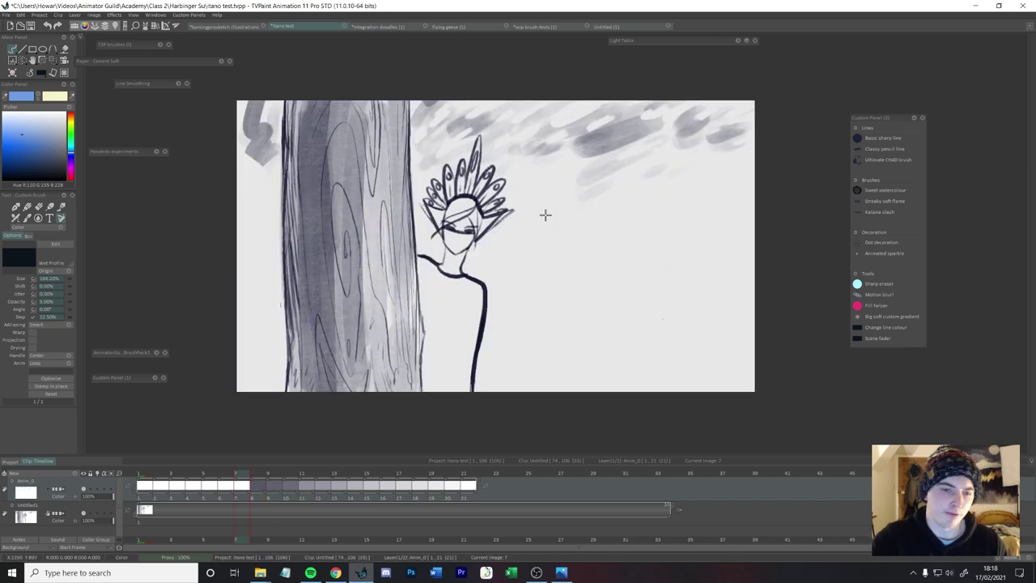
pyautogui.moveTo(540, 224); pyautogui.dragTo(542, 221)
pyautogui.press('Left')
pyautogui.moveTo(542, 220); pyautogui.dragTo(545, 220)
pyautogui.press('Left')
pyautogui.moveTo(544, 220); pyautogui.dragTo(550, 221)
pyautogui.press('Left')
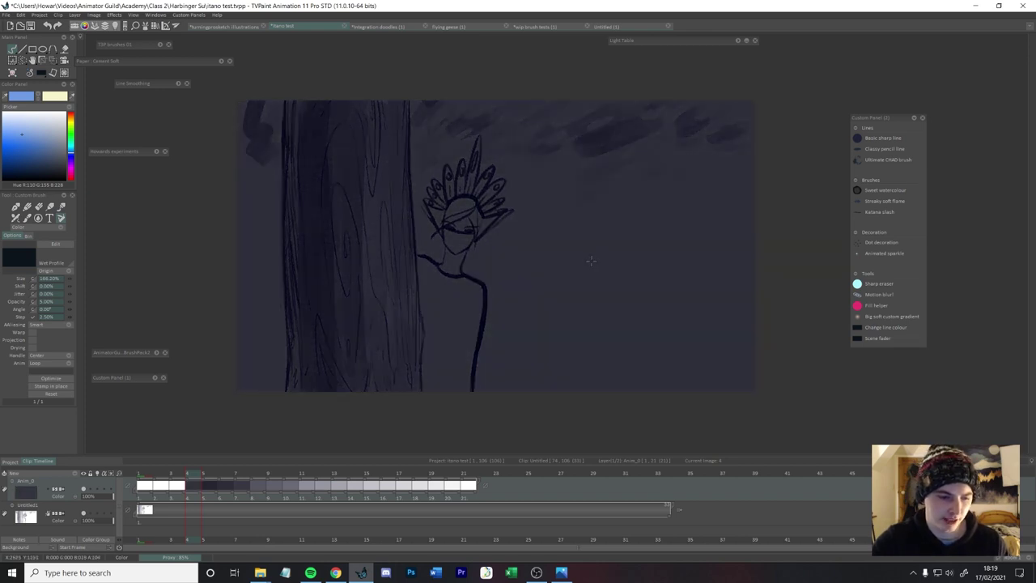
pyautogui.press('Left')
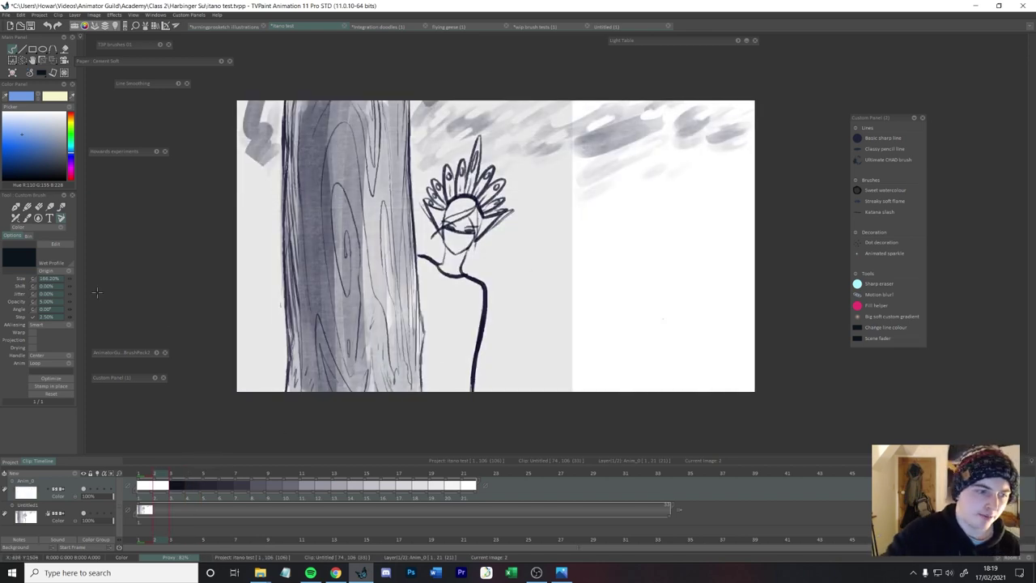
# Set the Scene fader's opacity to 100% and stamp frame 2 solid dark.
pyautogui.moveTo(69, 301); pyautogui.dragTo(203, 287)
pyautogui.click(559, 267)
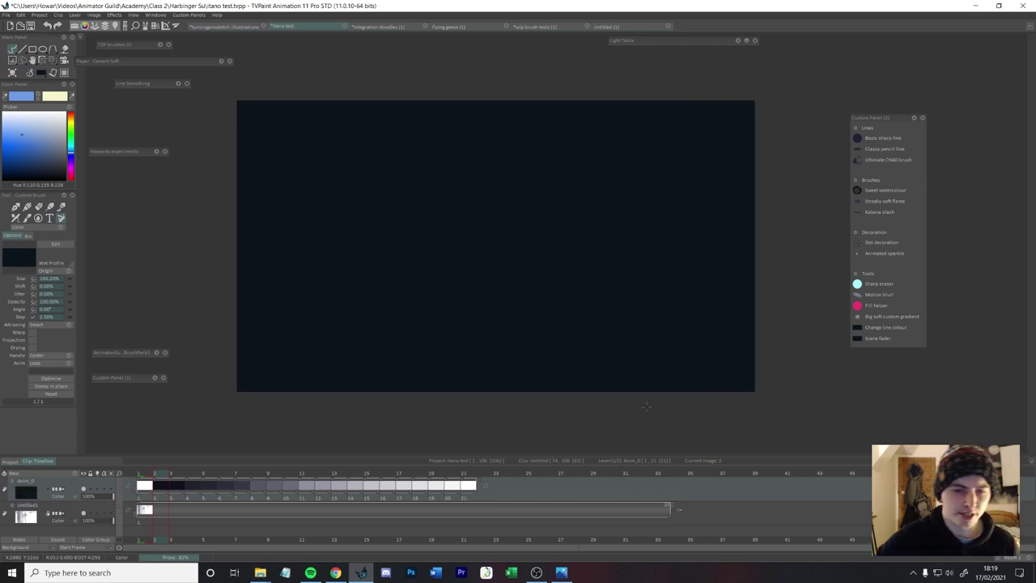
# Remove the blank first frame from the fade layer and play the fade-in from frame 1.
pyautogui.moveTo(138, 485)
pyautogui.mouseDown()
pyautogui.moveTo(153, 489)
pyautogui.moveTo(142, 488)
pyautogui.mouseUp()
pyautogui.click(144, 471)
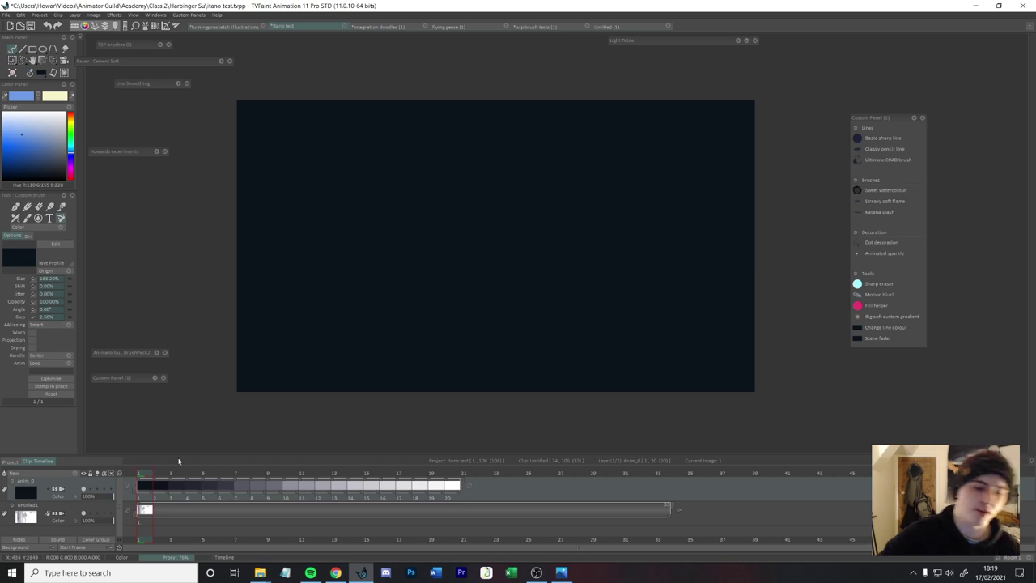
pyautogui.press('Return')
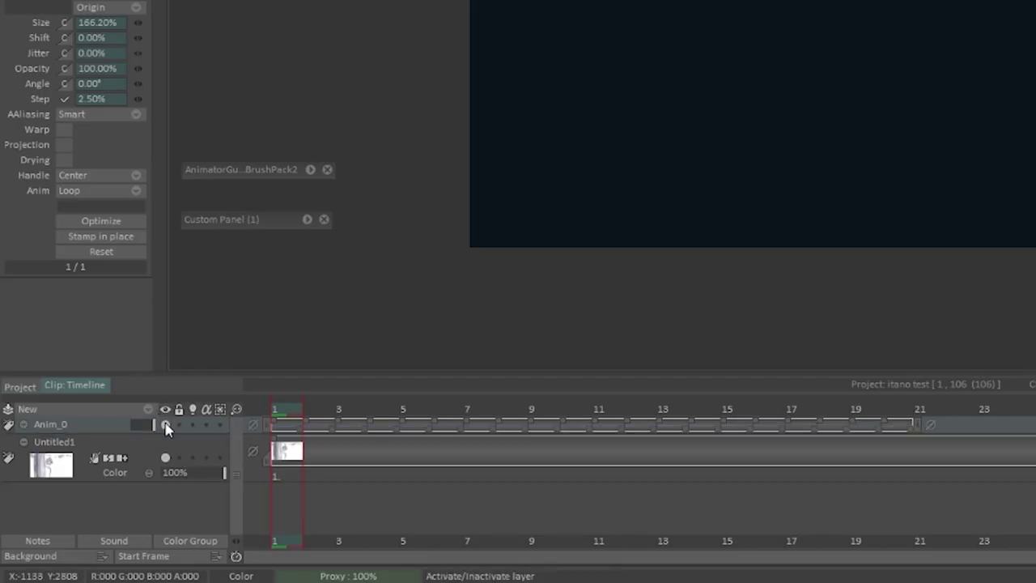
# Hide the Anim_0 fade layer and turn the artwork layer's 33-frame hold into individual frames.
pyautogui.click(81, 479)
pyautogui.click(180, 442)
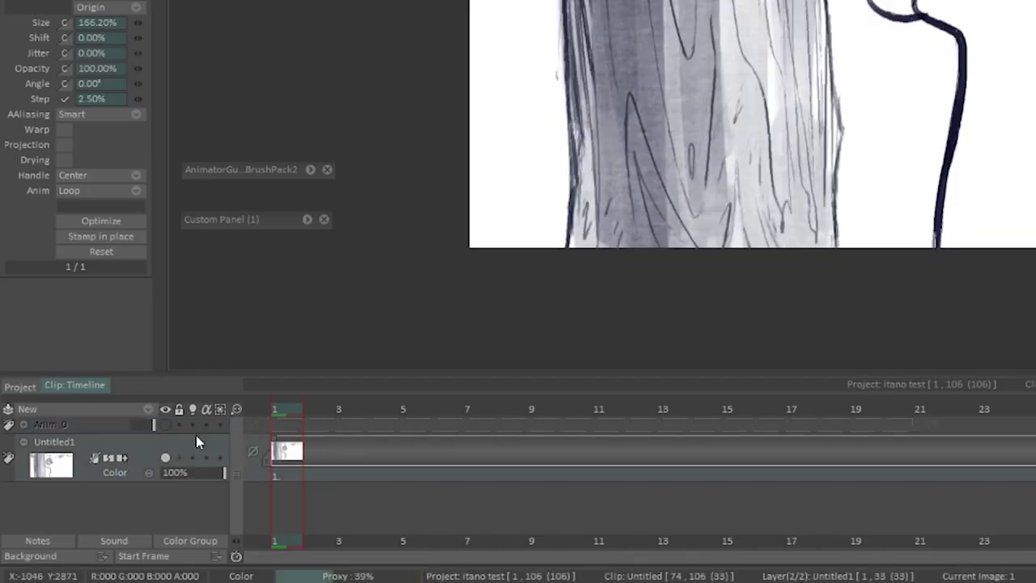
pyautogui.moveTo(331, 476); pyautogui.dragTo(1033, 458)
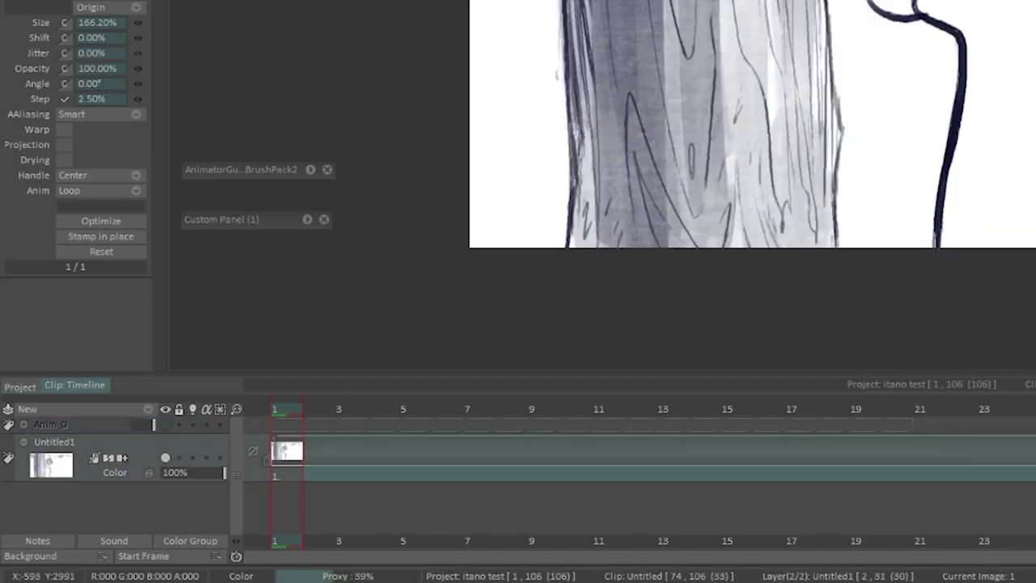
pyautogui.press('End')
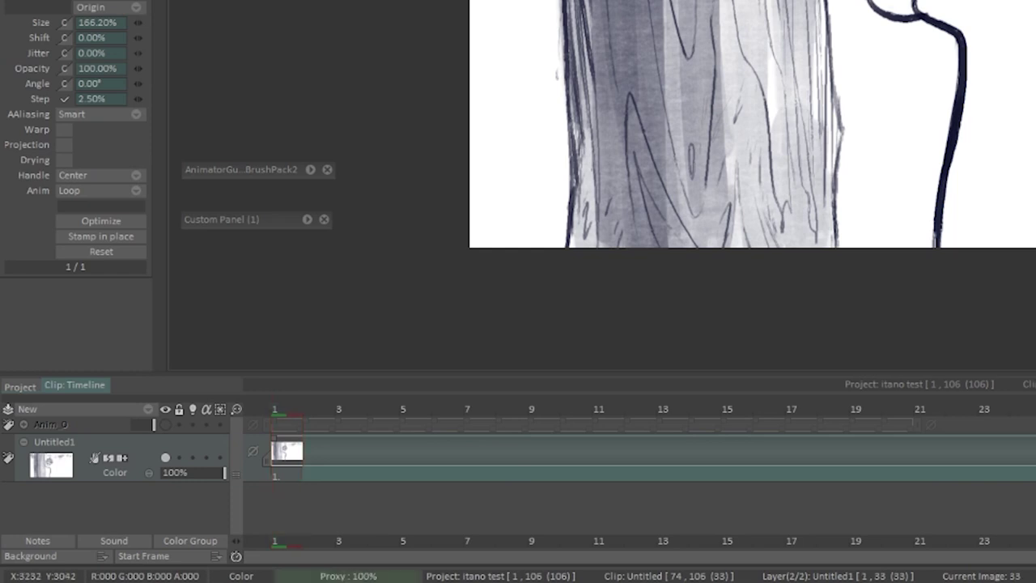
pyautogui.moveTo(395, 403)
pyautogui.mouseDown()
pyautogui.moveTo(374, 402)
pyautogui.moveTo(1029, 447)
pyautogui.moveTo(985, 408)
pyautogui.moveTo(1035, 408)
pyautogui.moveTo(931, 409)
pyautogui.mouseUp()
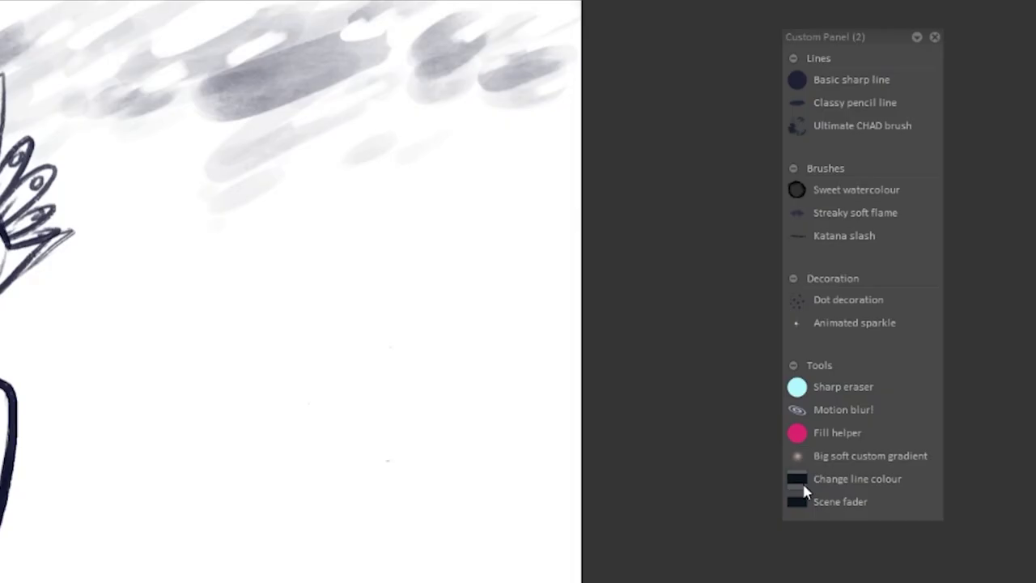
# Reselect the Scene fader brush and set its drawing mode to Erase.
pyautogui.click(799, 508)
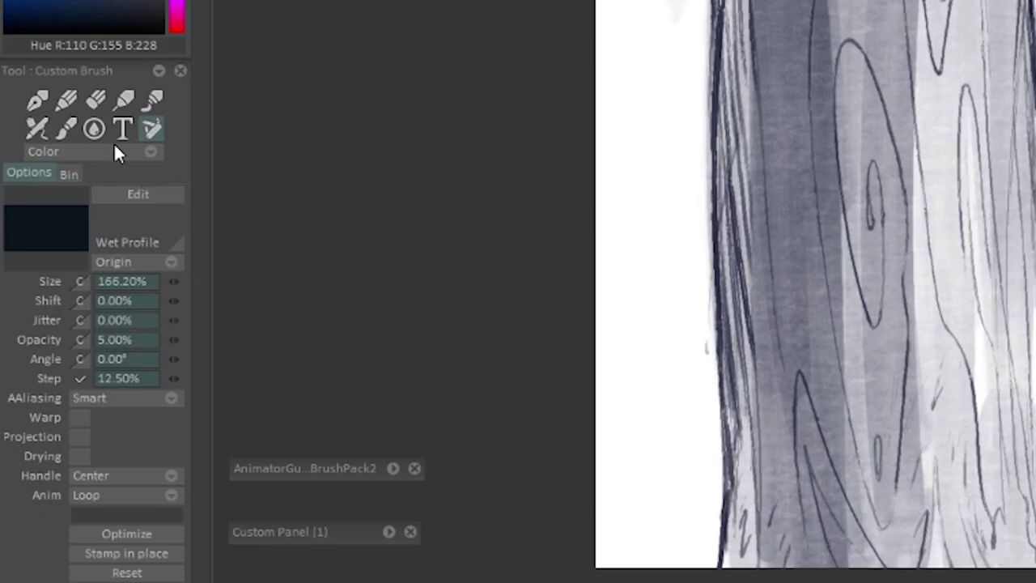
pyautogui.click(114, 151)
pyautogui.click(207, 166)
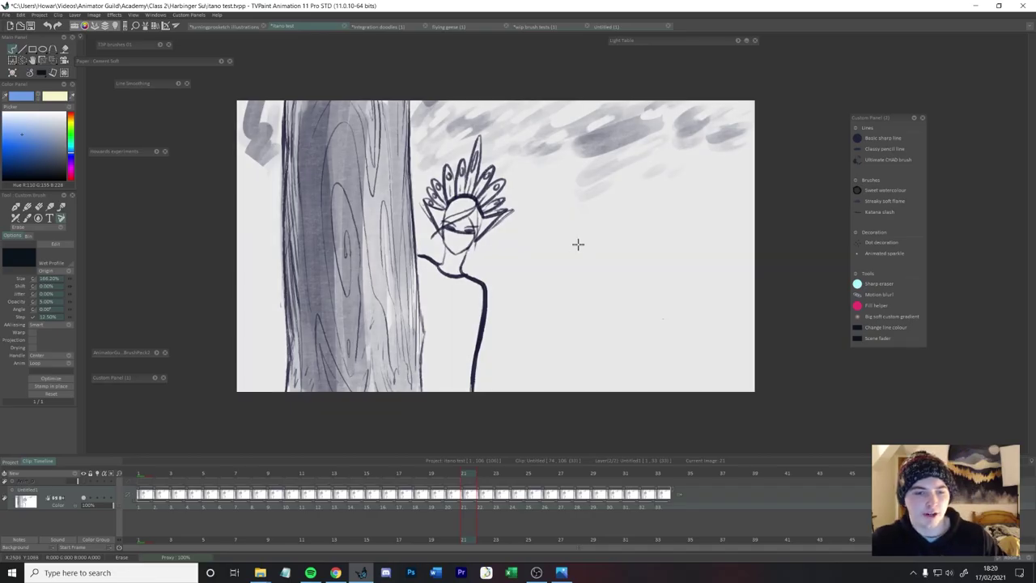
# Stamp the erasing Scene fader over the artwork from frame 21 to 30, fading each frame a little more.
pyautogui.press('Right')
pyautogui.click(559, 246)
pyautogui.press('Right')
pyautogui.click(557, 251)
pyautogui.press('Right')
pyautogui.press('Right')
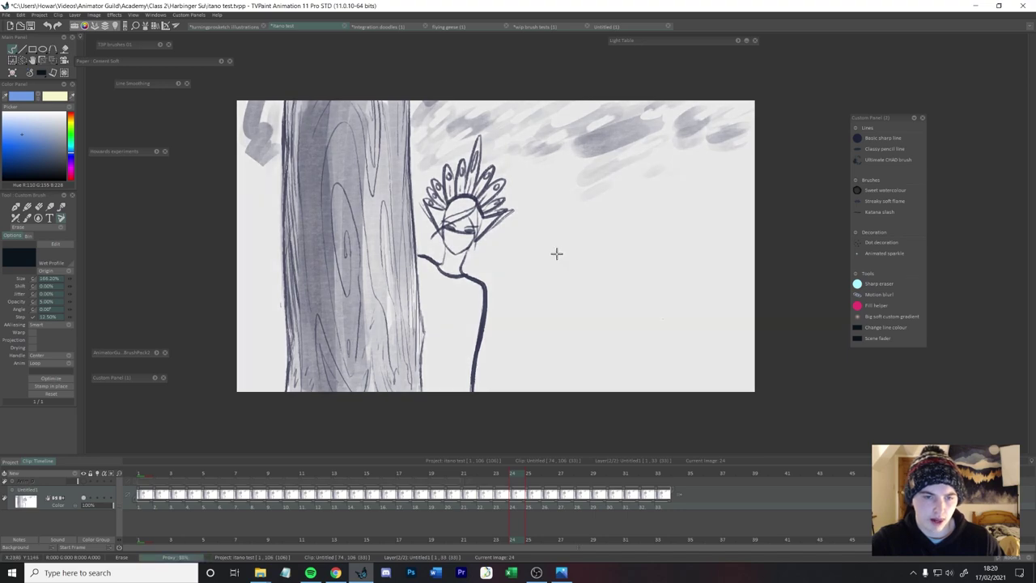
pyautogui.press('Right')
pyautogui.press('Right')
pyautogui.press('Right')
pyautogui.press('Right')
pyautogui.press('Right')
pyautogui.press('Right')
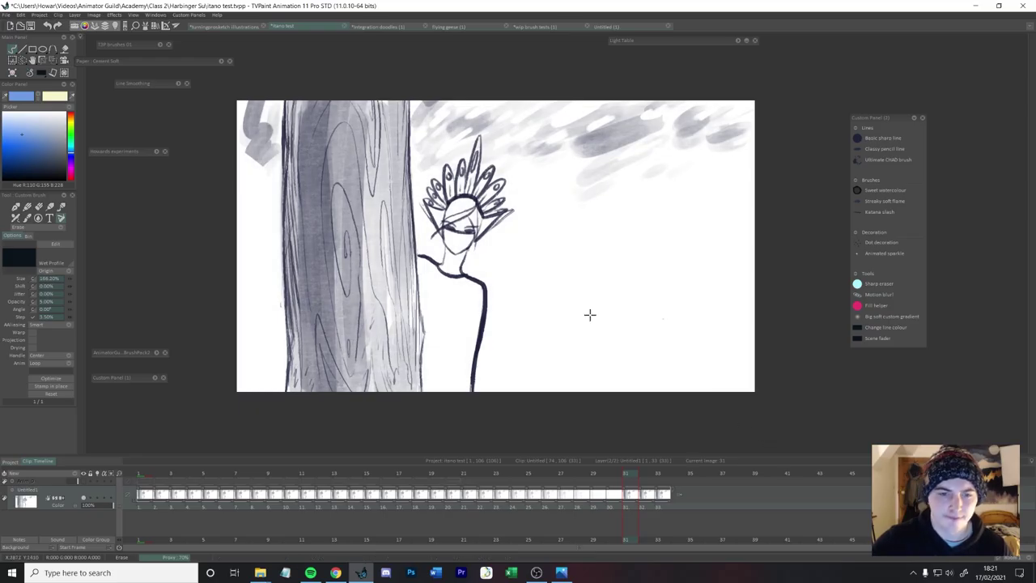
# Erase the artwork on frames 31 to 33 with Scene fader strokes until it is almost white.
pyautogui.moveTo(590, 314)
pyautogui.mouseDown()
pyautogui.moveTo(636, 261)
pyautogui.moveTo(590, 321)
pyautogui.moveTo(615, 265)
pyautogui.mouseUp()
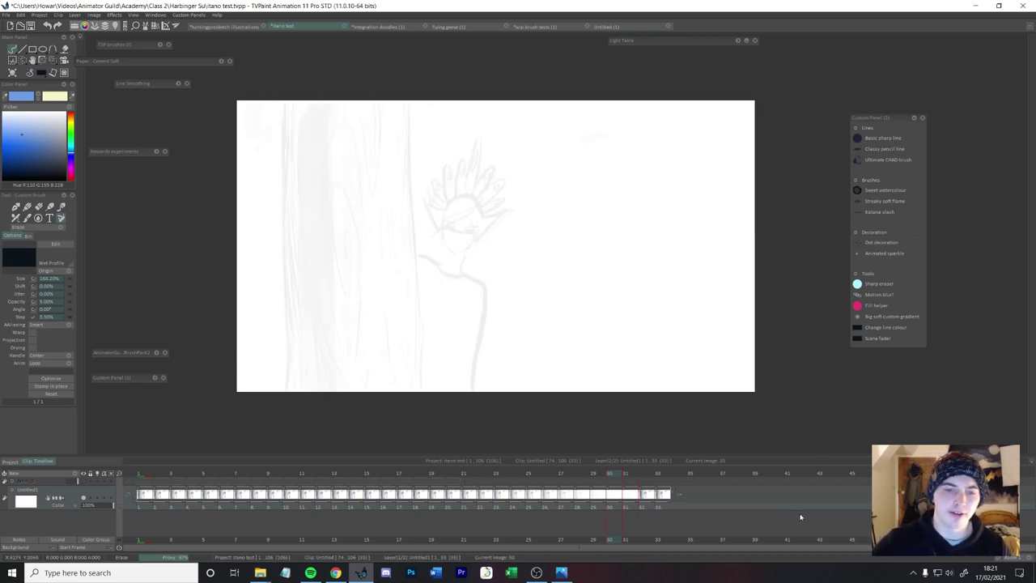
pyautogui.press('Right')
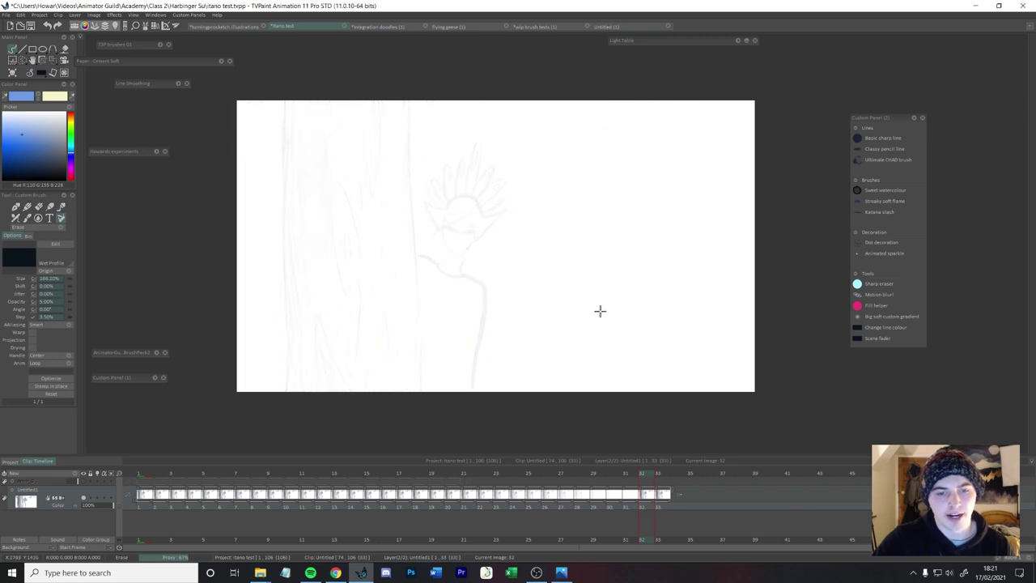
pyautogui.press('Right')
# Scrub back through the clip to review the artwork's fade to white.
pyautogui.moveTo(665, 474)
pyautogui.mouseDown()
pyautogui.moveTo(464, 459)
pyautogui.moveTo(597, 458)
pyautogui.moveTo(562, 439)
pyautogui.moveTo(361, 440)
pyautogui.moveTo(640, 451)
pyautogui.moveTo(548, 444)
pyautogui.moveTo(481, 454)
pyautogui.moveTo(678, 466)
pyautogui.moveTo(369, 472)
pyautogui.moveTo(679, 468)
pyautogui.moveTo(527, 458)
pyautogui.moveTo(363, 463)
pyautogui.moveTo(678, 469)
pyautogui.moveTo(297, 472)
pyautogui.moveTo(387, 472)
pyautogui.mouseUp()
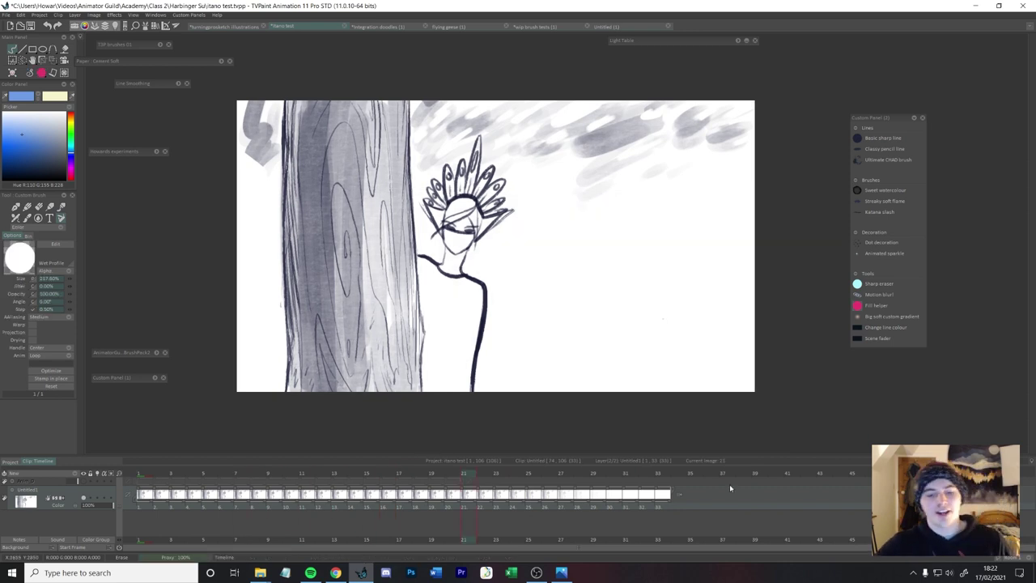
pyautogui.moveTo(474, 472); pyautogui.dragTo(284, 471)
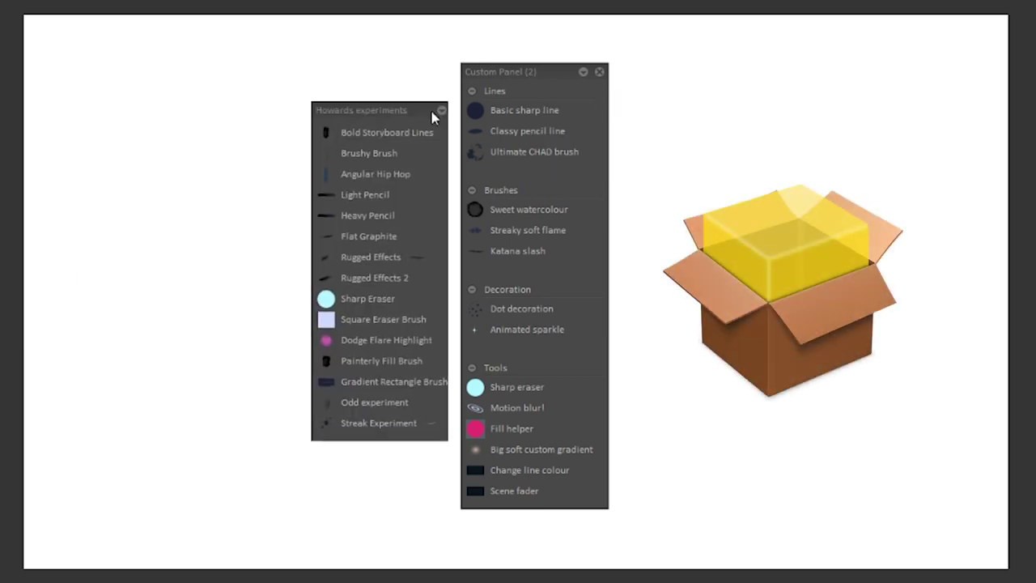
# Reposition the Howards experiments brush set beside Custom Panel (2), farther from it and slightly higher.
pyautogui.moveTo(432, 118); pyautogui.dragTo(378, 98)
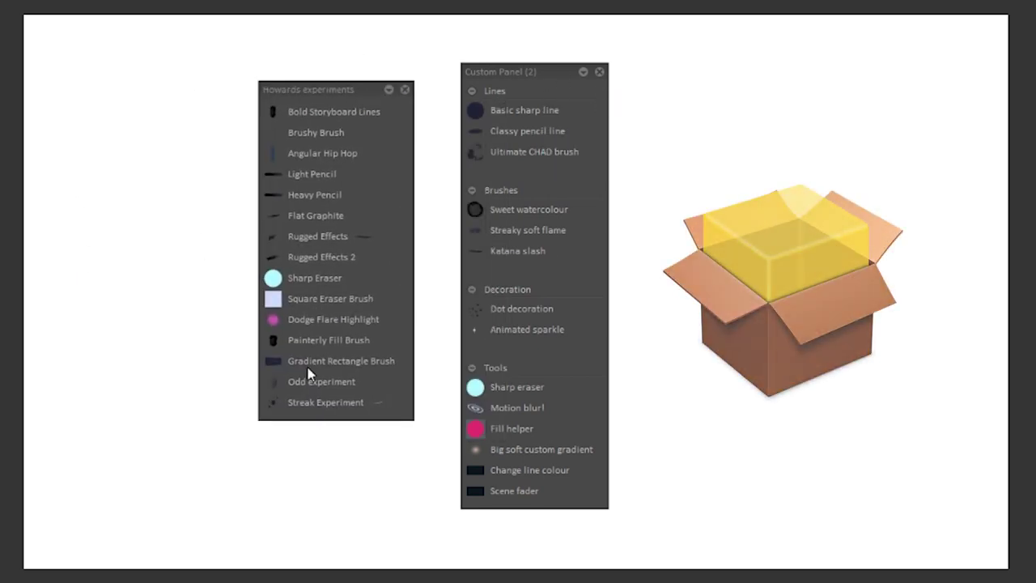
# Test the Painterly Fill Brush with broad overlapping strokes on the blank canvas beside the brush sets, and clear them.
pyautogui.click(273, 340)
pyautogui.moveTo(761, 198)
pyautogui.mouseDown()
pyautogui.moveTo(825, 418)
pyautogui.moveTo(730, 224)
pyautogui.moveTo(731, 365)
pyautogui.moveTo(765, 401)
pyautogui.mouseUp()
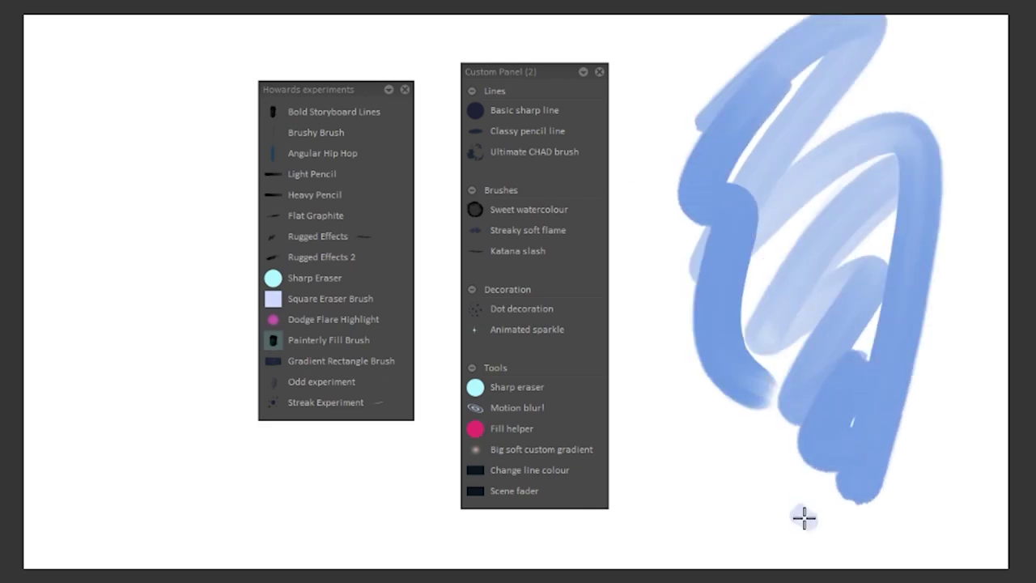
pyautogui.press('Delete')
# Try a long zigzag stroke with the Light Pencil and another with the Heavy Pencil, clearing the canvas after each.
pyautogui.click(272, 173)
pyautogui.moveTo(767, 88)
pyautogui.mouseDown()
pyautogui.moveTo(789, 222)
pyautogui.moveTo(902, 526)
pyautogui.mouseUp()
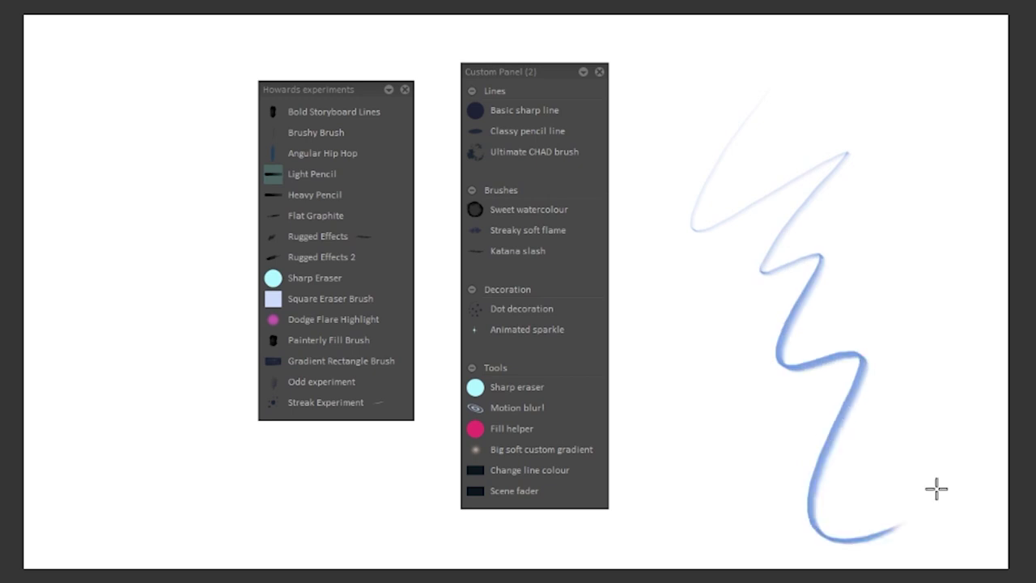
pyautogui.press('Delete')
pyautogui.click(273, 194)
pyautogui.moveTo(777, 85)
pyautogui.mouseDown()
pyautogui.moveTo(786, 397)
pyautogui.moveTo(883, 528)
pyautogui.mouseUp()
pyautogui.press('Delete')
# Test Flat Graphite with two long strokes down the empty canvas area, clearing each one.
pyautogui.click(273, 216)
pyautogui.moveTo(777, 82)
pyautogui.mouseDown()
pyautogui.moveTo(778, 208)
pyautogui.moveTo(744, 407)
pyautogui.moveTo(819, 556)
pyautogui.moveTo(850, 551)
pyautogui.mouseUp()
pyautogui.press('Delete')
pyautogui.moveTo(744, 58)
pyautogui.mouseDown()
pyautogui.moveTo(852, 558)
pyautogui.moveTo(983, 475)
pyautogui.mouseUp()
pyautogui.press('Delete')
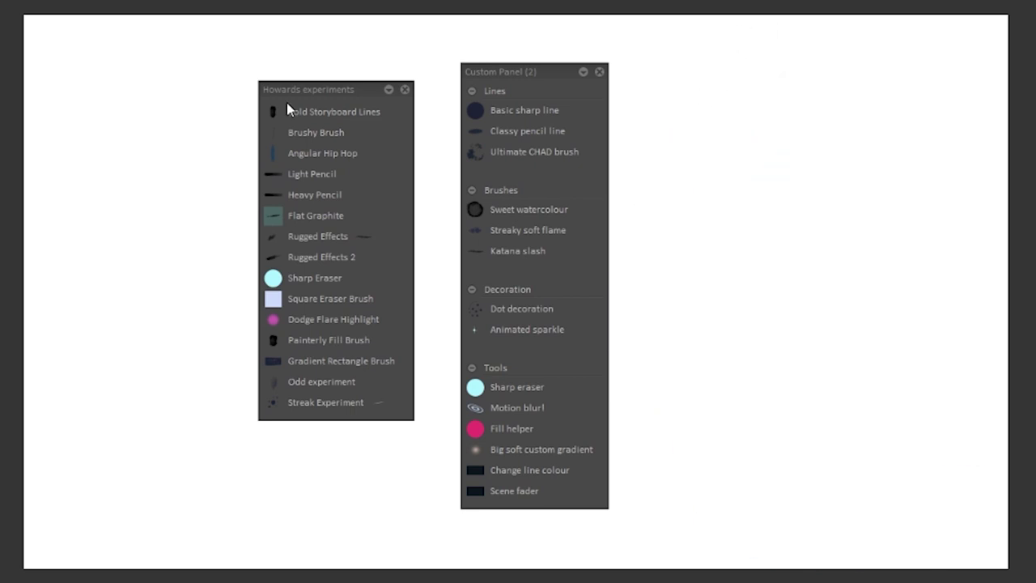
# Try two sweeping curved strokes with the Brushy Brush, clearing the canvas after each.
pyautogui.click(274, 132)
pyautogui.moveTo(927, 208)
pyautogui.mouseDown()
pyautogui.moveTo(930, 276)
pyautogui.moveTo(848, 390)
pyautogui.moveTo(703, 343)
pyautogui.moveTo(895, 42)
pyautogui.mouseUp()
pyautogui.press('Delete')
pyautogui.moveTo(708, 172)
pyautogui.mouseDown()
pyautogui.moveTo(907, 271)
pyautogui.moveTo(931, 530)
pyautogui.mouseUp()
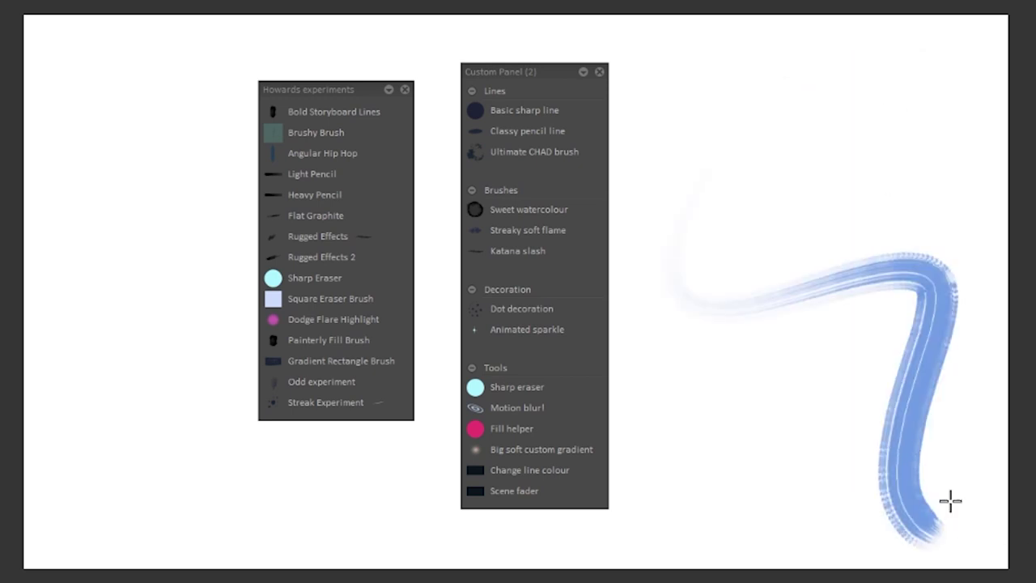
pyautogui.press('Delete')
# Draw a long test stroke with Bold Storyboard Lines, clear it, and draw another down the empty canvas area.
pyautogui.click(308, 111)
pyautogui.moveTo(826, 54); pyautogui.dragTo(860, 552)
pyautogui.press('Delete')
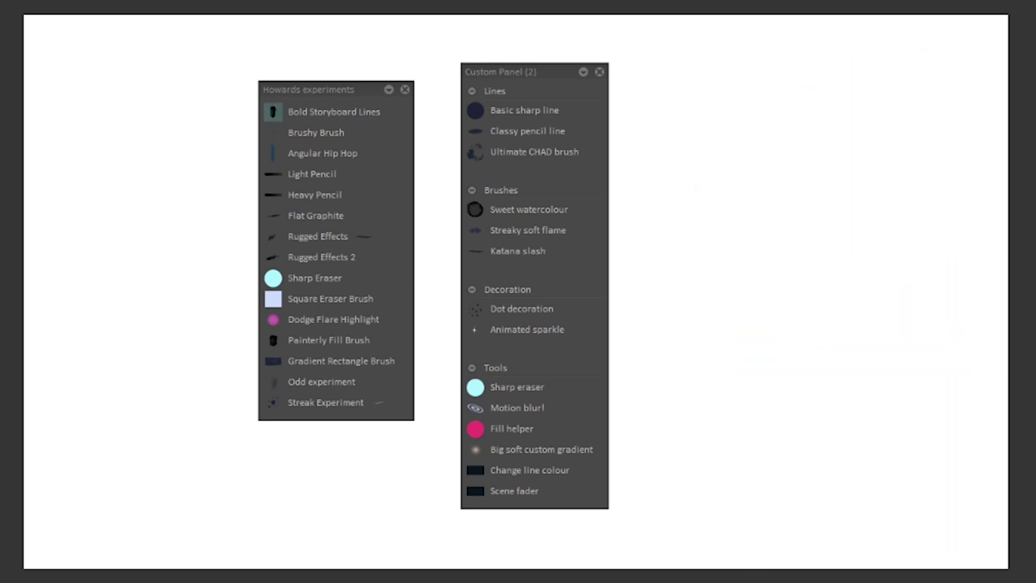
pyautogui.moveTo(759, 109)
pyautogui.mouseDown()
pyautogui.moveTo(698, 189)
pyautogui.moveTo(784, 380)
pyautogui.moveTo(808, 522)
pyautogui.mouseUp()
# Paint with Dodge Flare Highlight beside the brush sets, undo the long first stroke and add a shorter one.
pyautogui.click(277, 320)
pyautogui.moveTo(776, 173)
pyautogui.mouseDown()
pyautogui.moveTo(763, 359)
pyautogui.moveTo(786, 222)
pyautogui.moveTo(874, 531)
pyautogui.mouseUp()
pyautogui.hotkey('ctrl', 'z')
pyautogui.moveTo(813, 241)
pyautogui.mouseDown()
pyautogui.moveTo(832, 280)
pyautogui.moveTo(833, 328)
pyautogui.mouseUp()
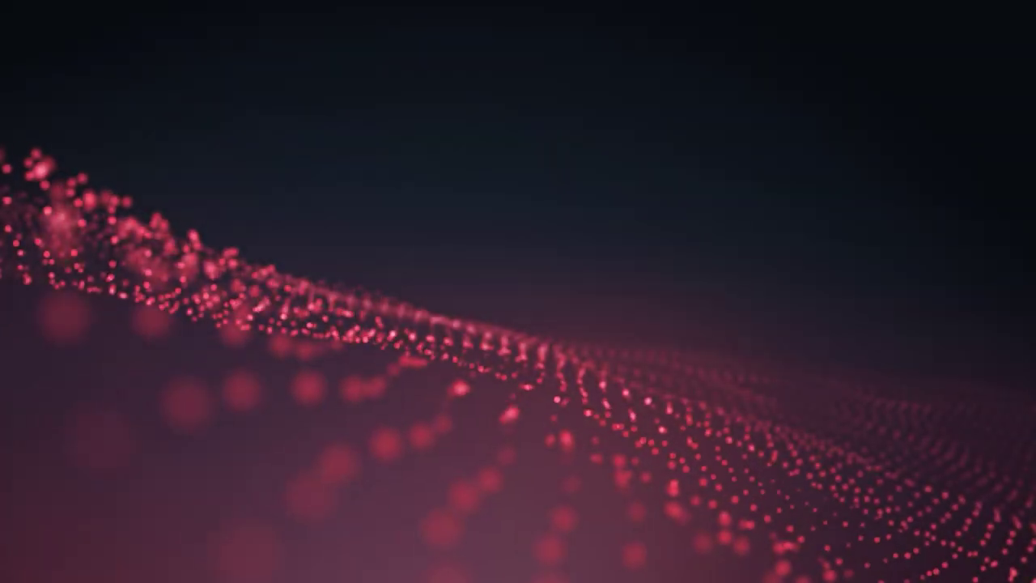